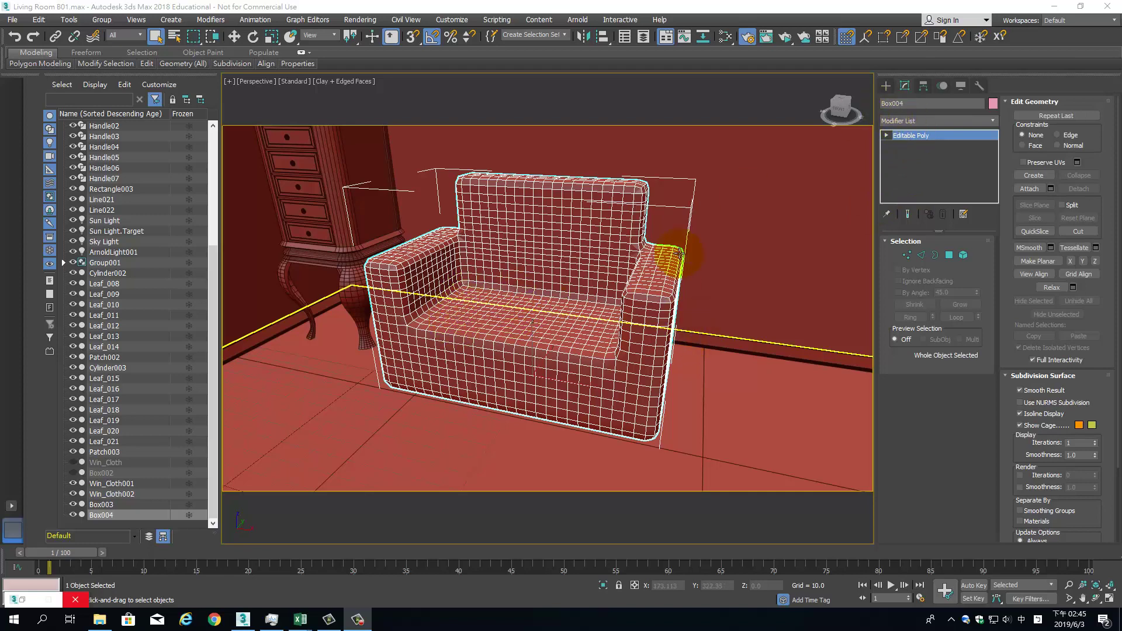
# Draw a temporary flat box beside the armchair, move it around, then delete it
pyautogui.click(886, 86)
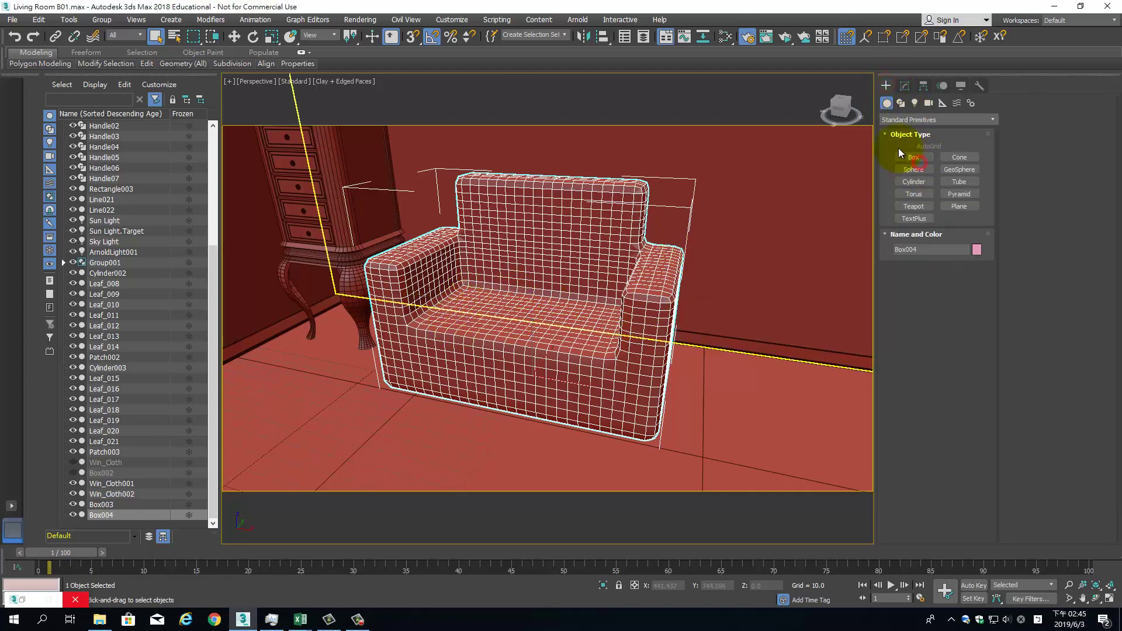
pyautogui.click(907, 151)
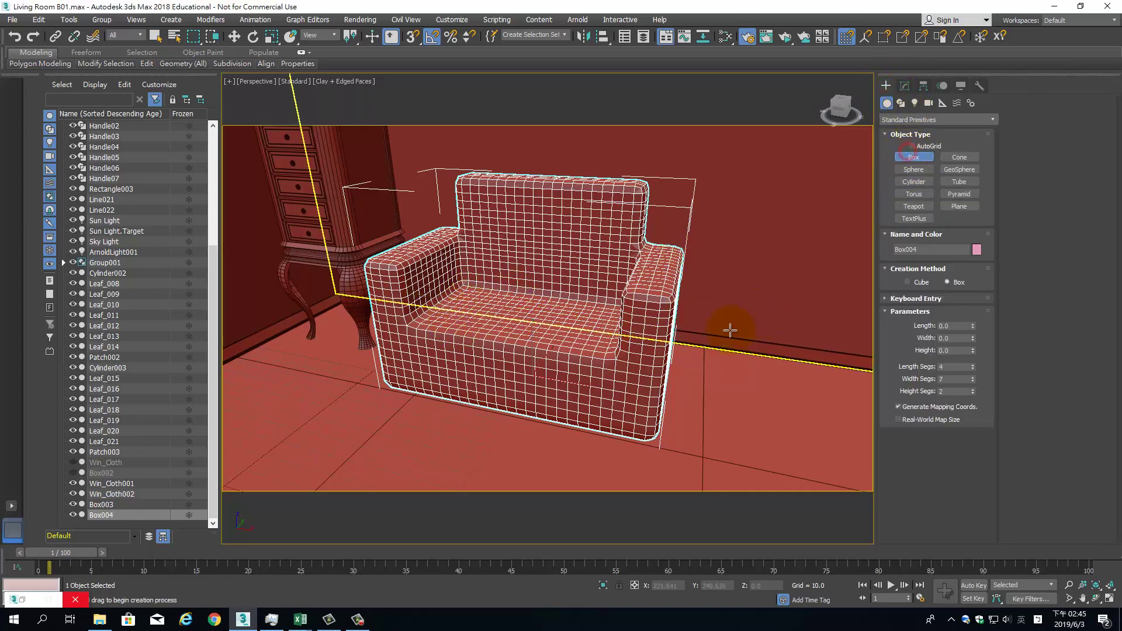
pyautogui.moveTo(729, 328)
pyautogui.mouseDown()
pyautogui.moveTo(841, 409)
pyautogui.moveTo(775, 316)
pyautogui.mouseUp()
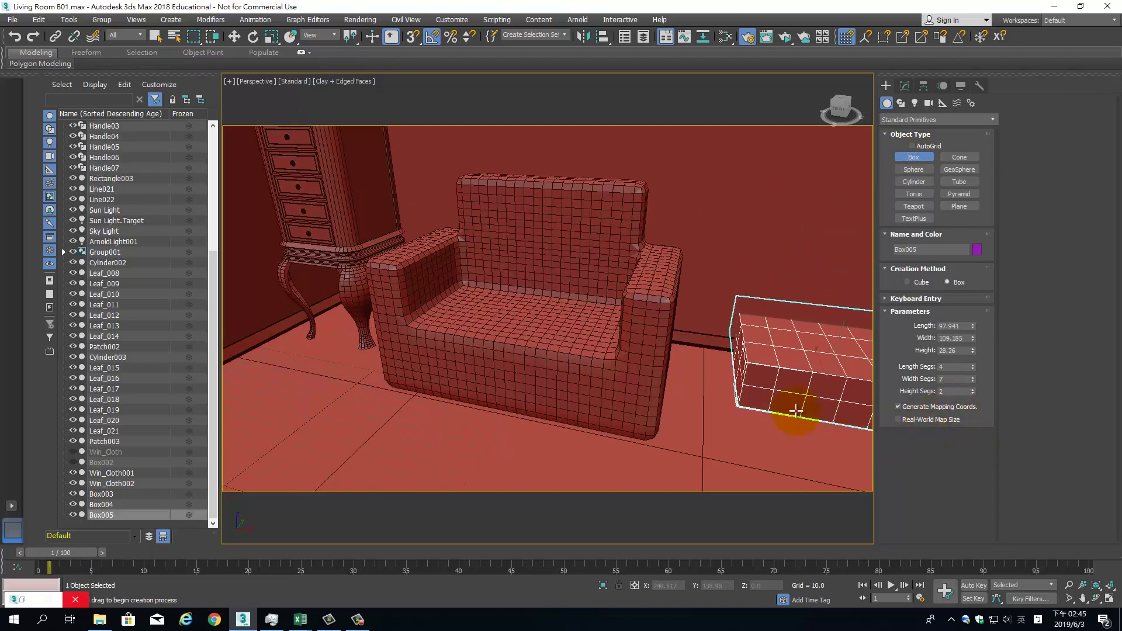
pyautogui.click(757, 346)
pyautogui.keyDown('alt'); pyautogui.moveTo(794, 358); pyautogui.dragTo(693, 431, button='middle'); pyautogui.keyUp('alt')
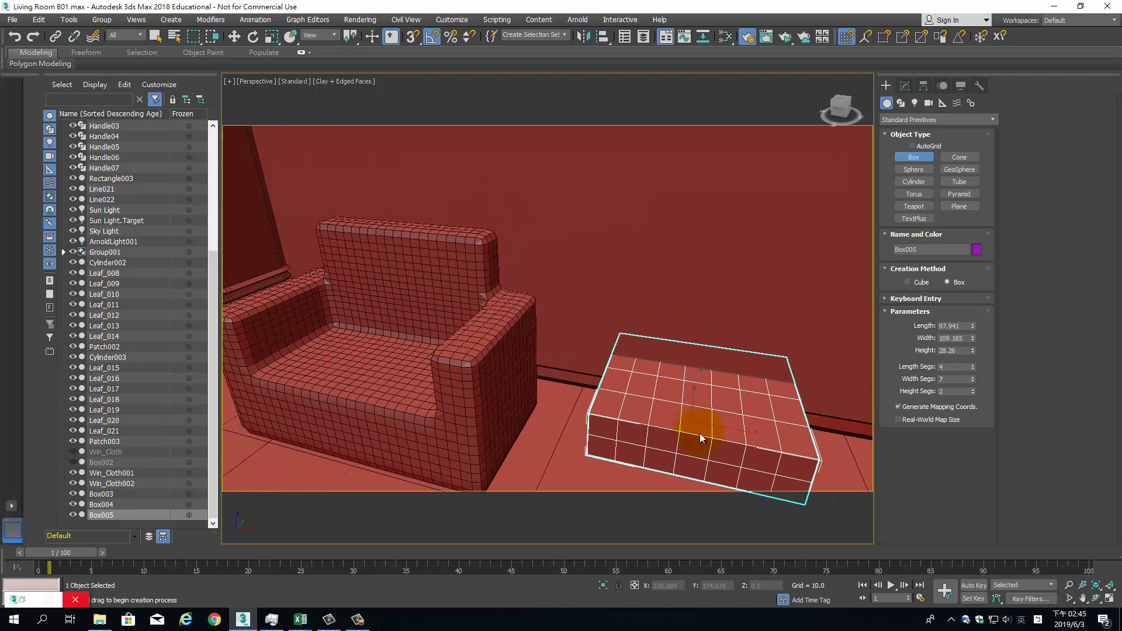
pyautogui.press('w')
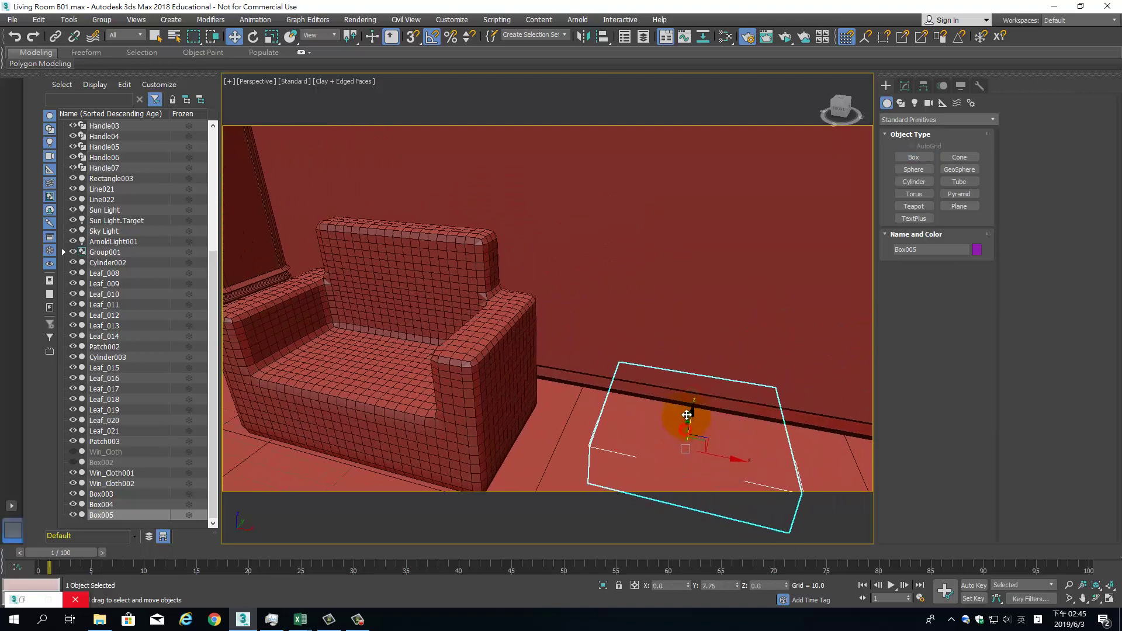
pyautogui.moveTo(694, 395); pyautogui.dragTo(694, 421)
pyautogui.moveTo(693, 421)
pyautogui.keyDown('alt'); pyautogui.mouseDown(button='middle')
pyautogui.moveTo(756, 439)
pyautogui.moveTo(681, 431)
pyautogui.mouseUp(button='middle'); pyautogui.keyUp('alt')
pyautogui.moveTo(681, 431)
pyautogui.mouseDown()
pyautogui.moveTo(722, 408)
pyautogui.moveTo(646, 421)
pyautogui.moveTo(660, 450)
pyautogui.mouseUp()
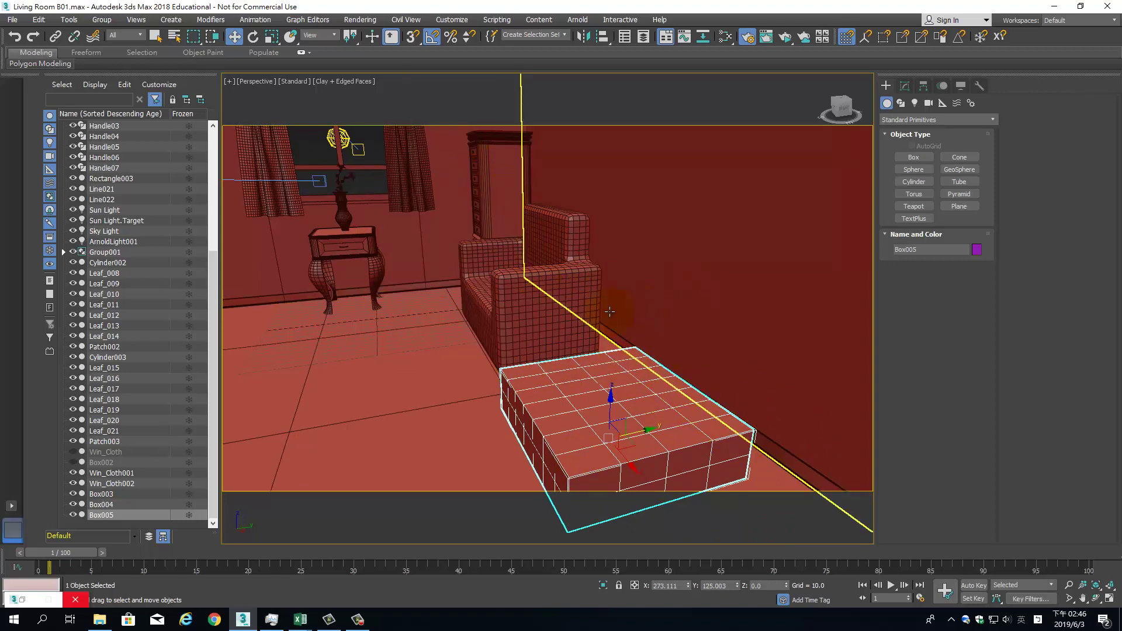
pyautogui.press('Delete')
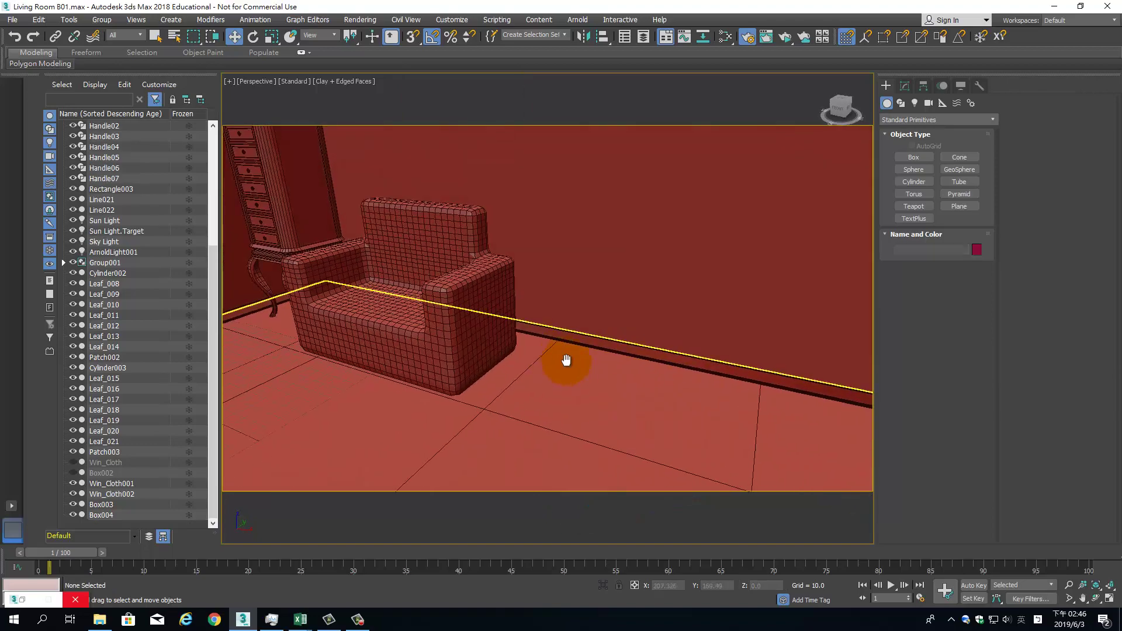
pyautogui.moveTo(593, 342)
pyautogui.keyDown('alt'); pyautogui.mouseDown(button='middle')
pyautogui.moveTo(646, 335)
pyautogui.moveTo(599, 348)
pyautogui.mouseUp(button='middle'); pyautogui.keyUp('alt')
# Add a Cloth modifier to Box004 and expand it to the Group sub-object level
pyautogui.click(645, 335)
pyautogui.click(904, 85)
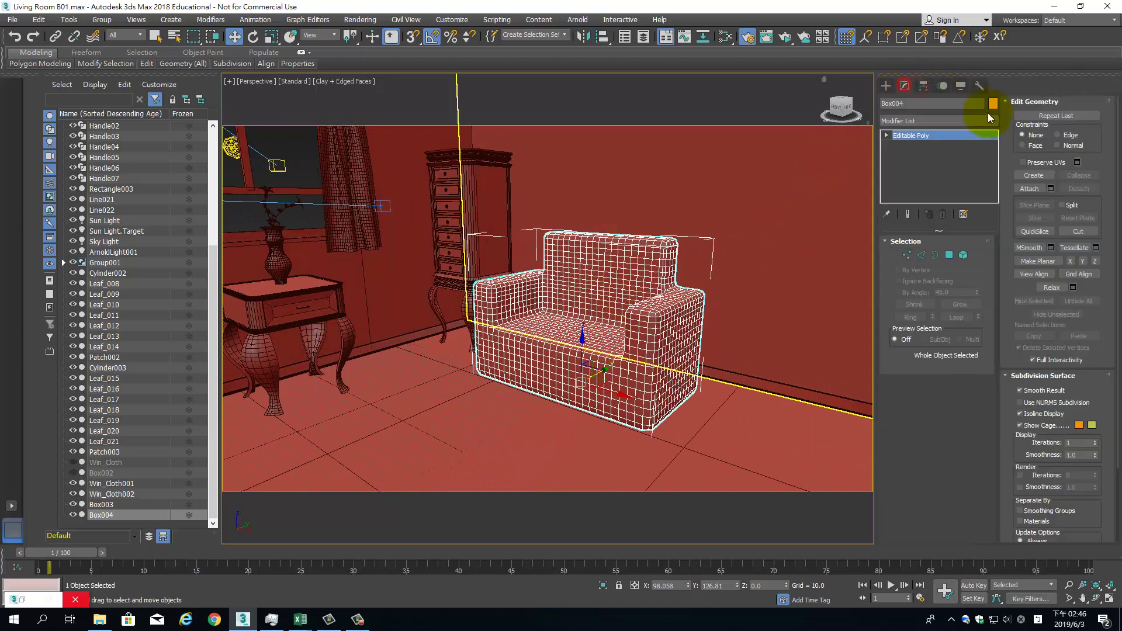
pyautogui.click(987, 119)
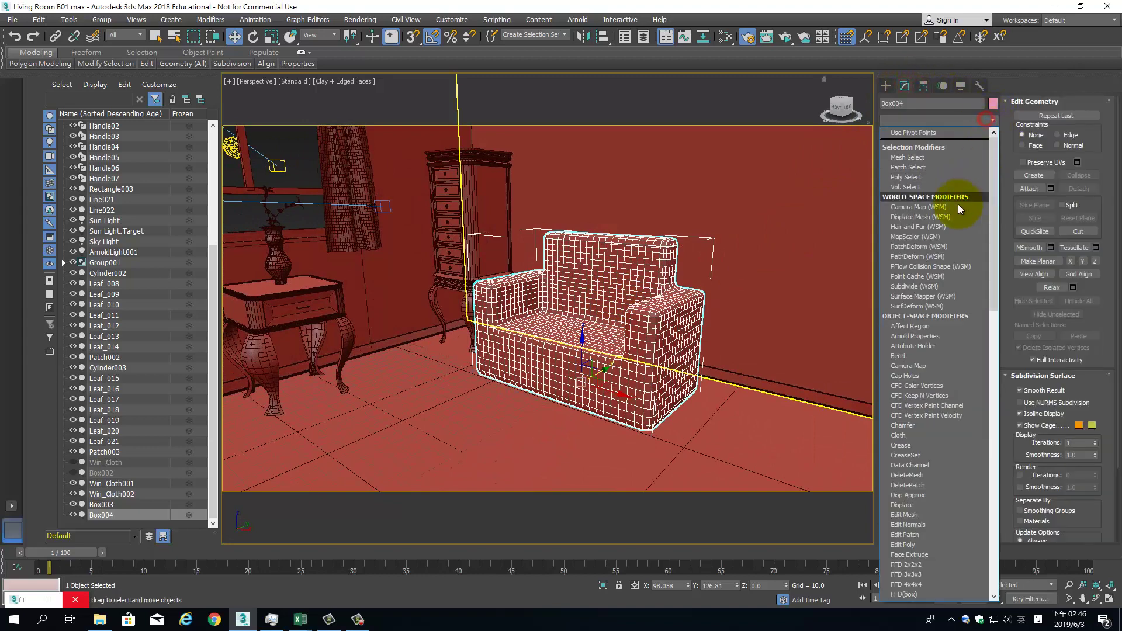
pyautogui.click(913, 435)
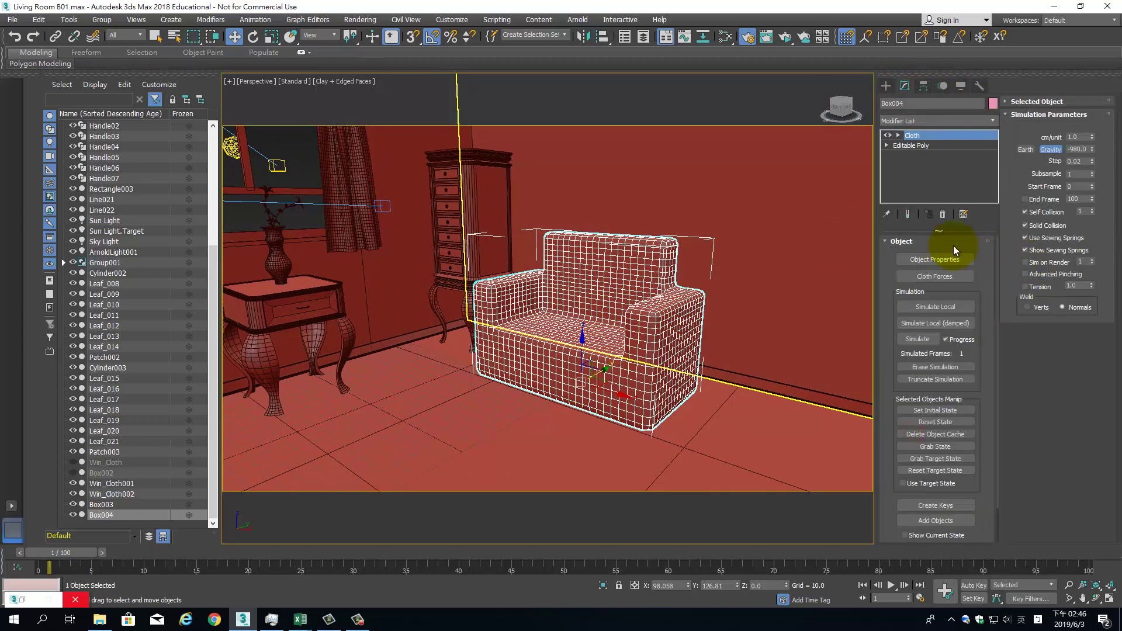
pyautogui.click(899, 136)
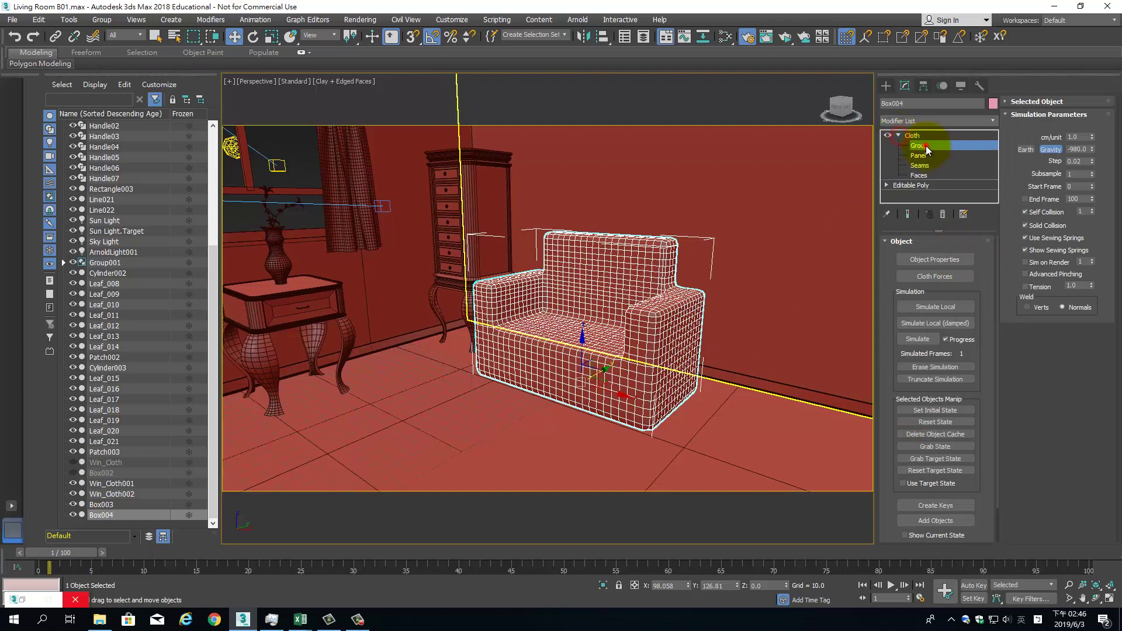
# In four-viewport layout, box-select the armchair's bottom vertices and make them into Group001
pyautogui.click(512, 392)
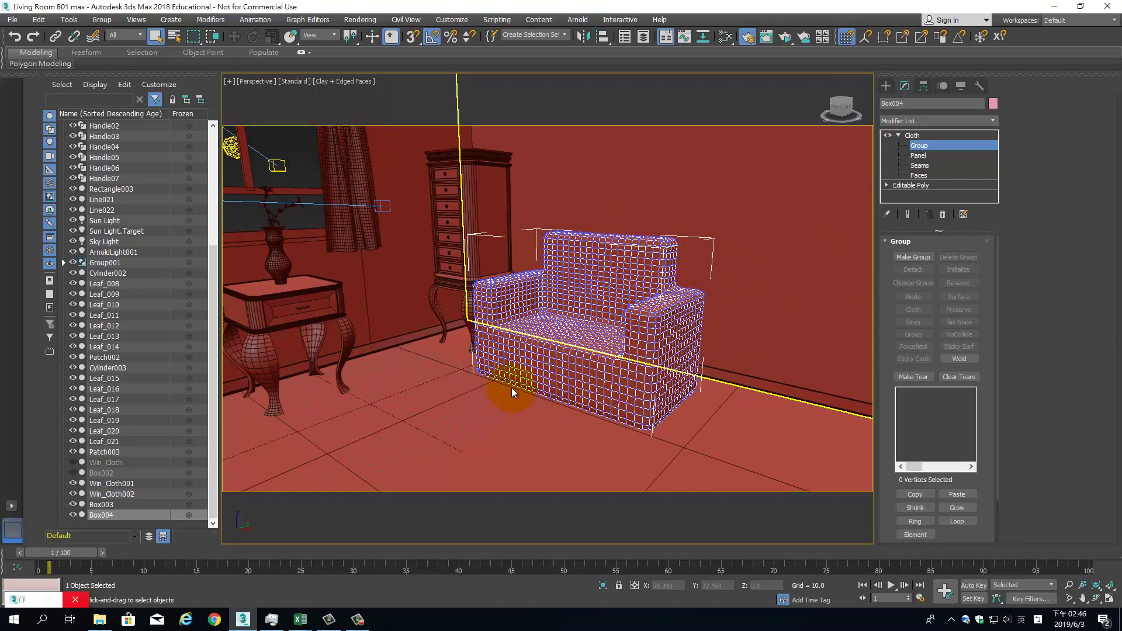
pyautogui.scroll(-2, 576, 350)
pyautogui.hotkey('alt', 'w')
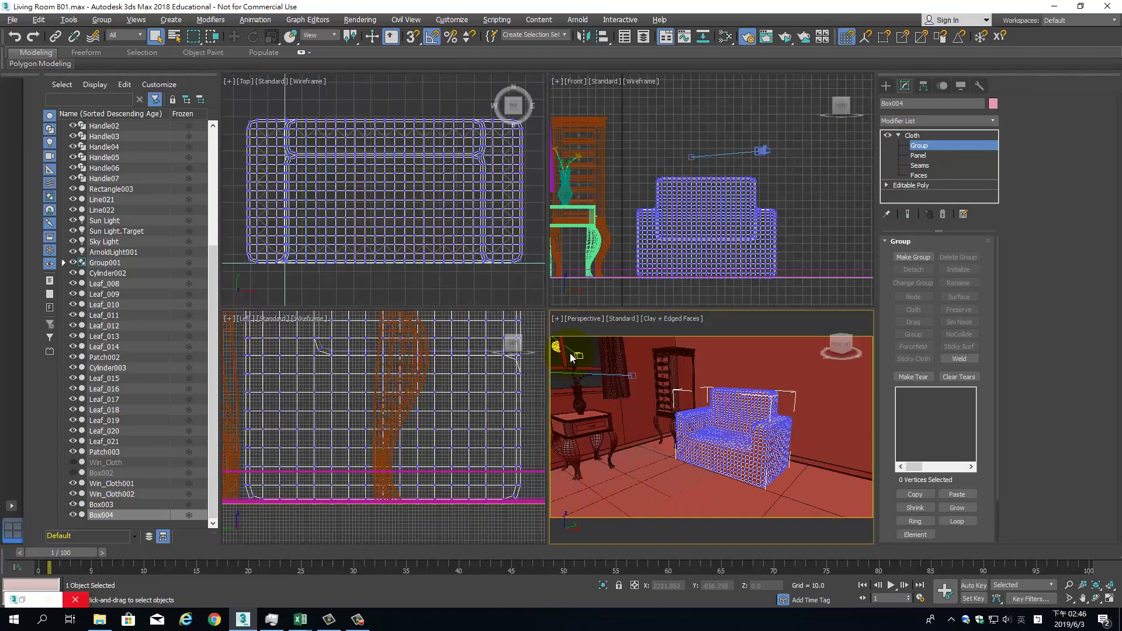
pyautogui.moveTo(603, 277); pyautogui.dragTo(605, 202, button='middle')
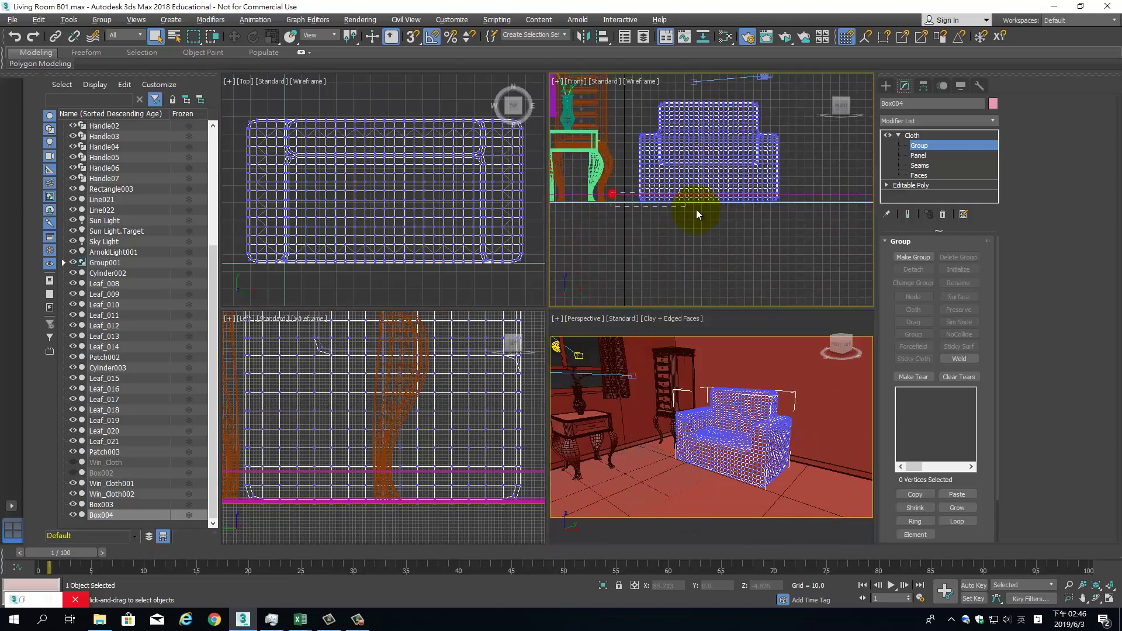
pyautogui.moveTo(696, 210); pyautogui.dragTo(835, 230)
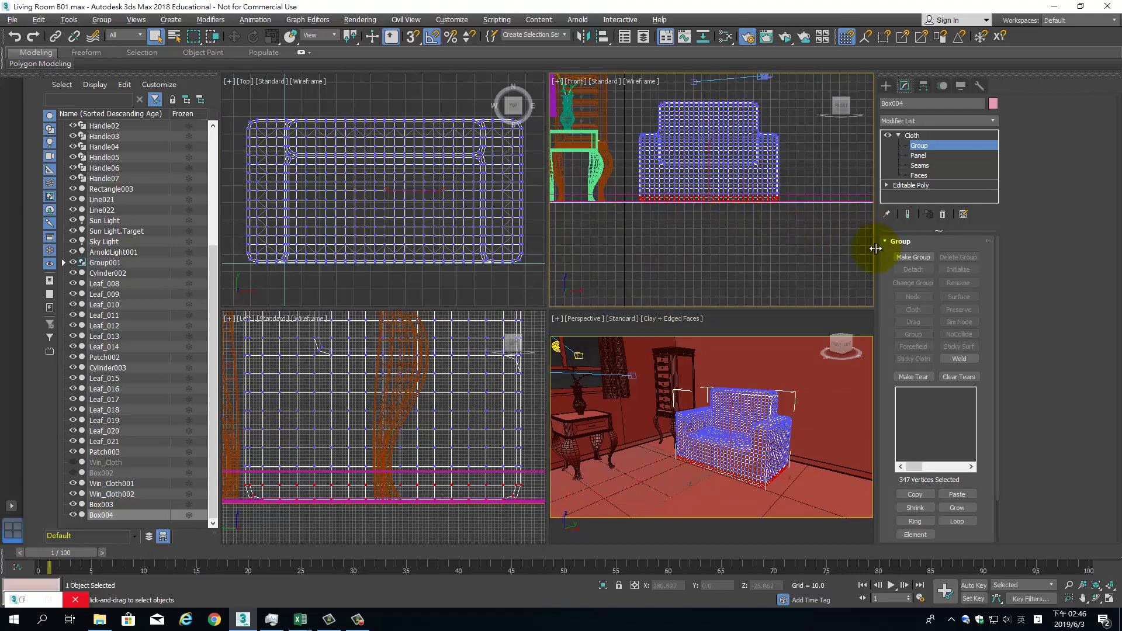
pyautogui.click(919, 261)
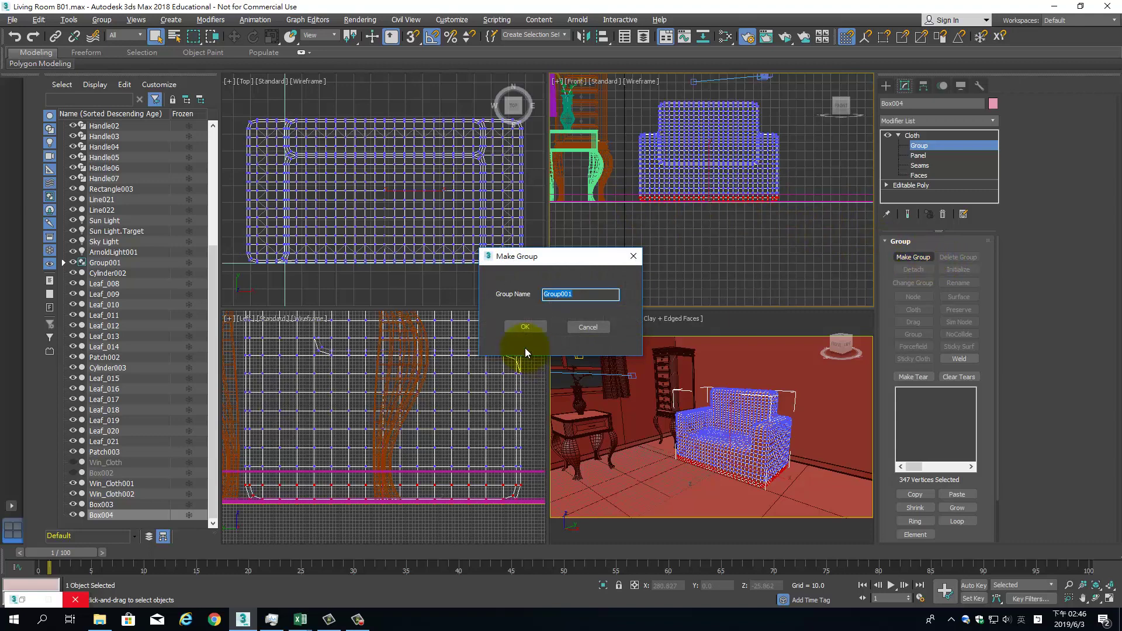
pyautogui.click(525, 327)
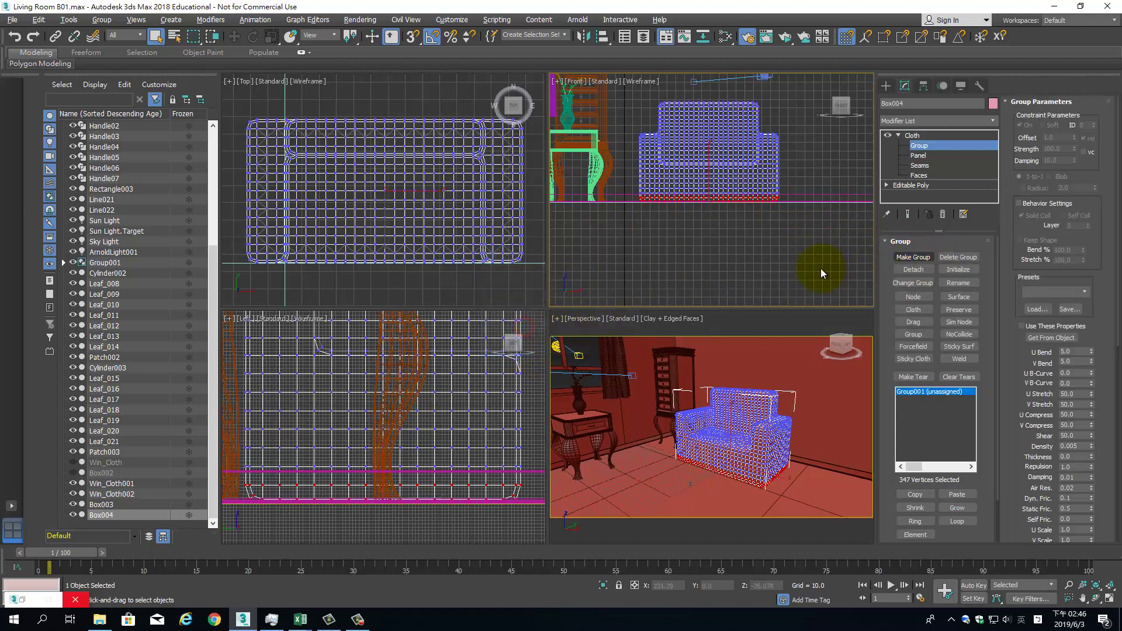
# Set Group001 to Preserve with soft selection enabled and a falloff of 28
pyautogui.click(967, 314)
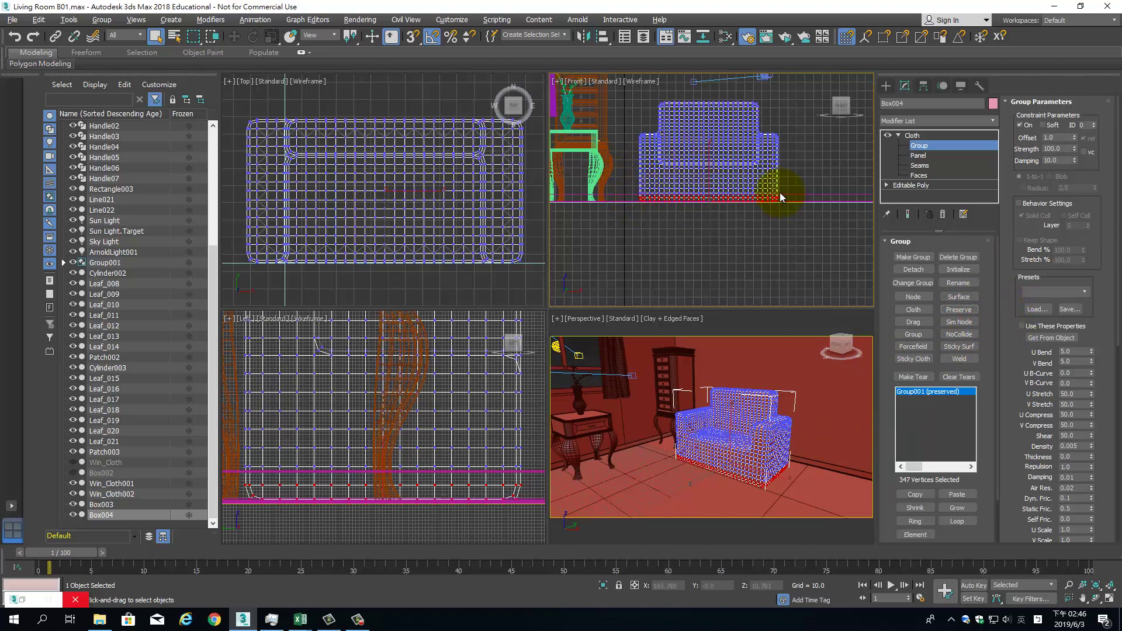
pyautogui.scroll(-5, 1087, 263)
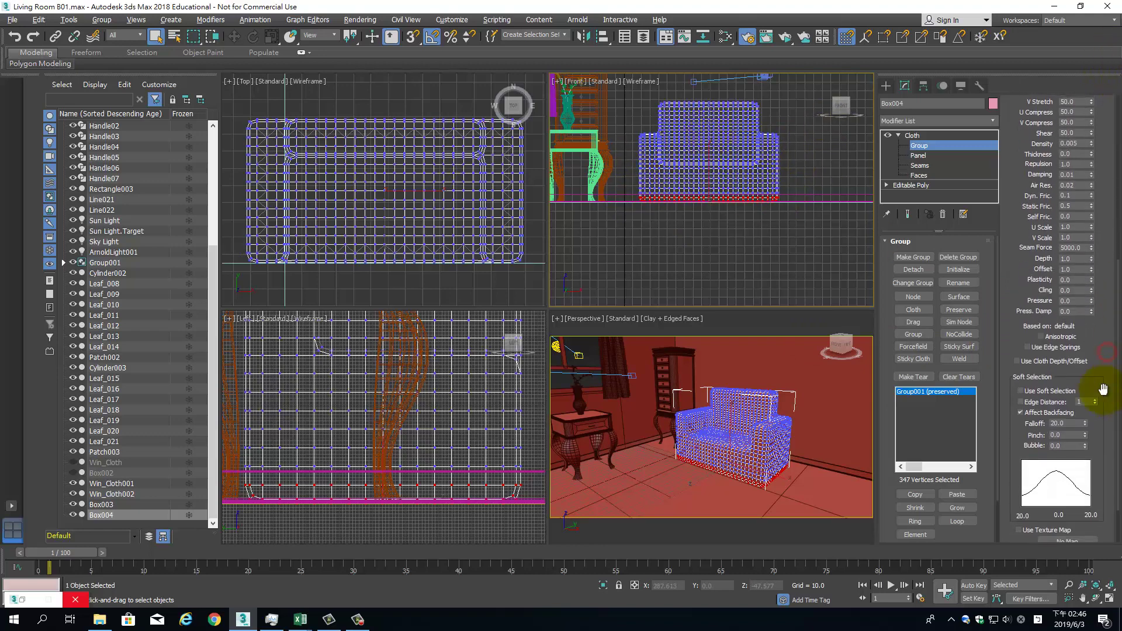
pyautogui.click(1038, 393)
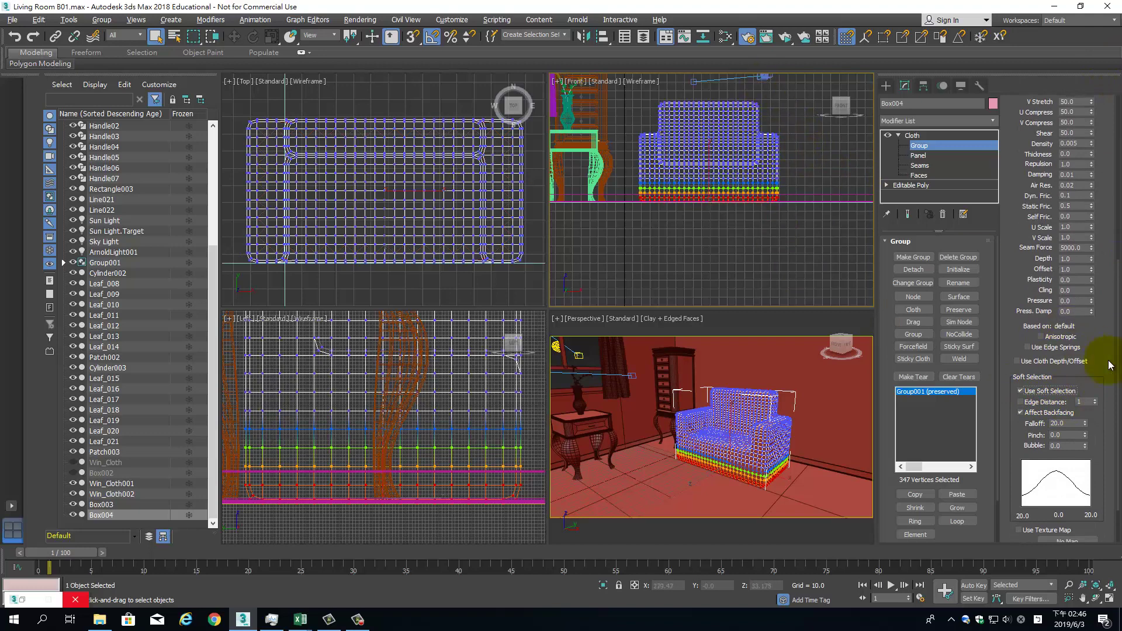
pyautogui.moveTo(1087, 425); pyautogui.dragTo(1083, 393)
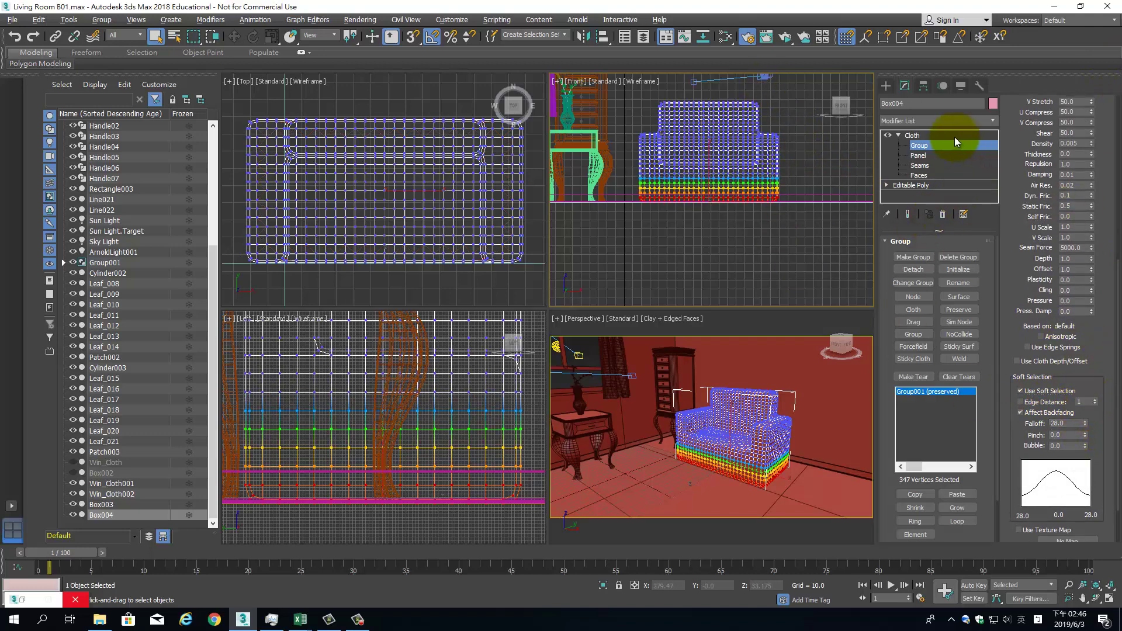
pyautogui.click(898, 135)
# In Object Properties, mark Box004 as Cloth using the Cotton preset
pyautogui.click(898, 136)
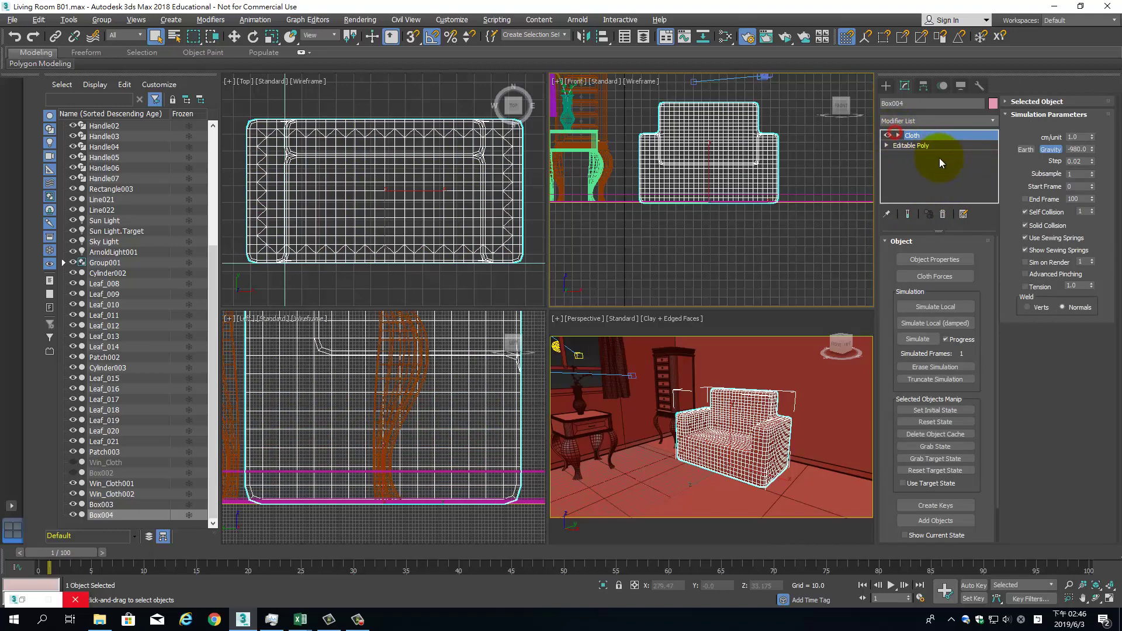
pyautogui.click(950, 261)
pyautogui.click(446, 149)
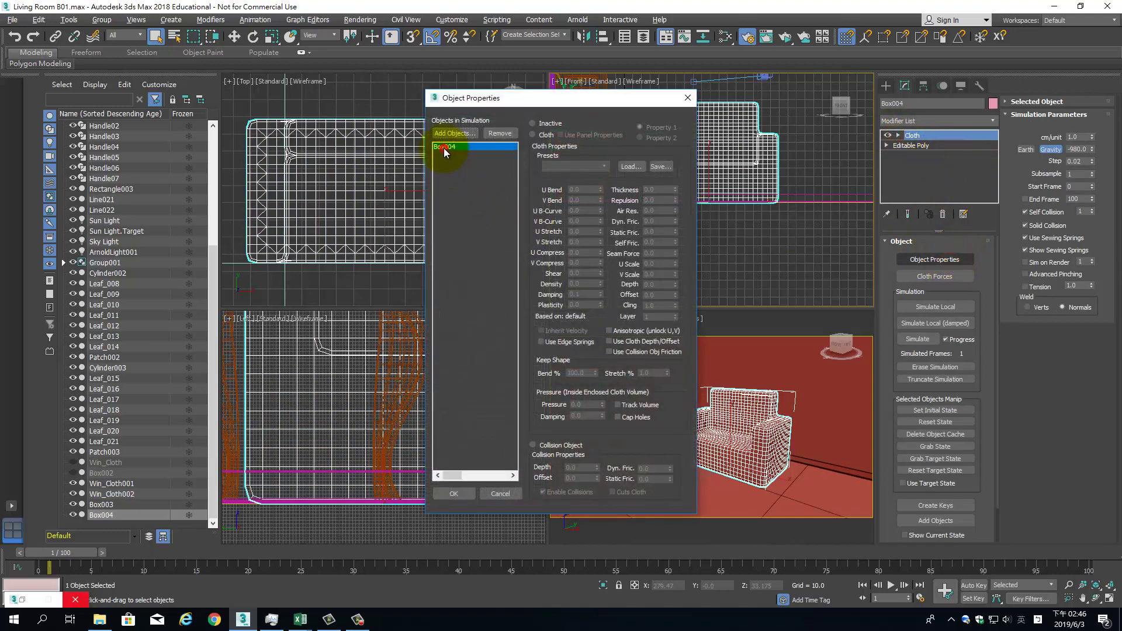
pyautogui.click(542, 136)
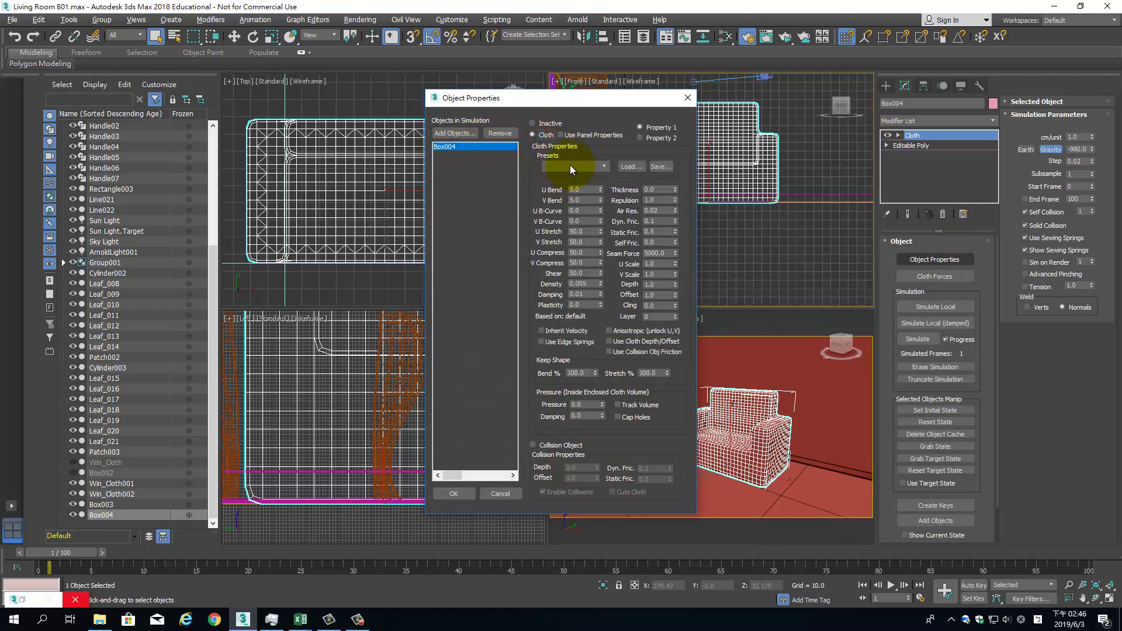
pyautogui.click(605, 166)
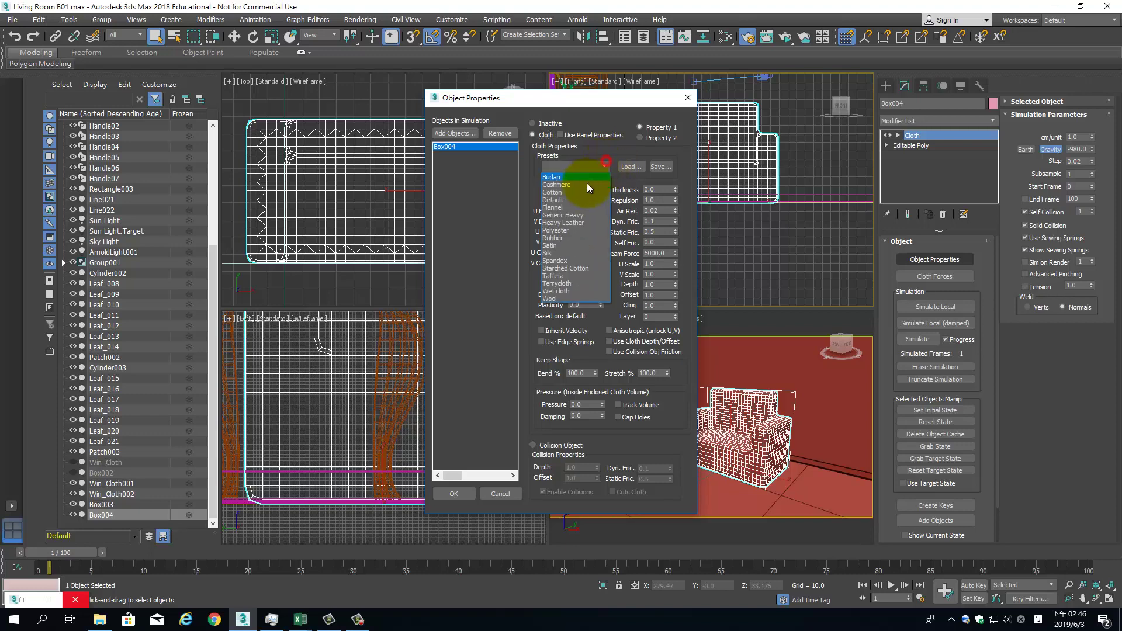
pyautogui.click(582, 190)
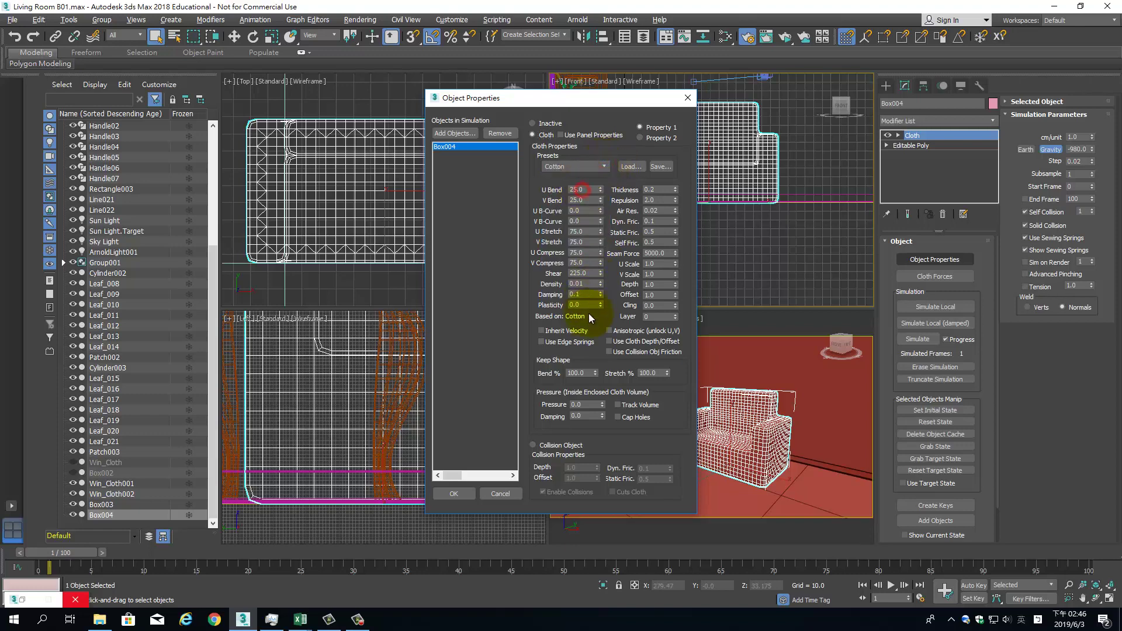
# Set the cloth pressure to 10 and accept the object properties
pyautogui.doubleClick(588, 403)
pyautogui.write('10')
pyautogui.press('Return')
pyautogui.doubleClick(595, 416)
pyautogui.click(454, 494)
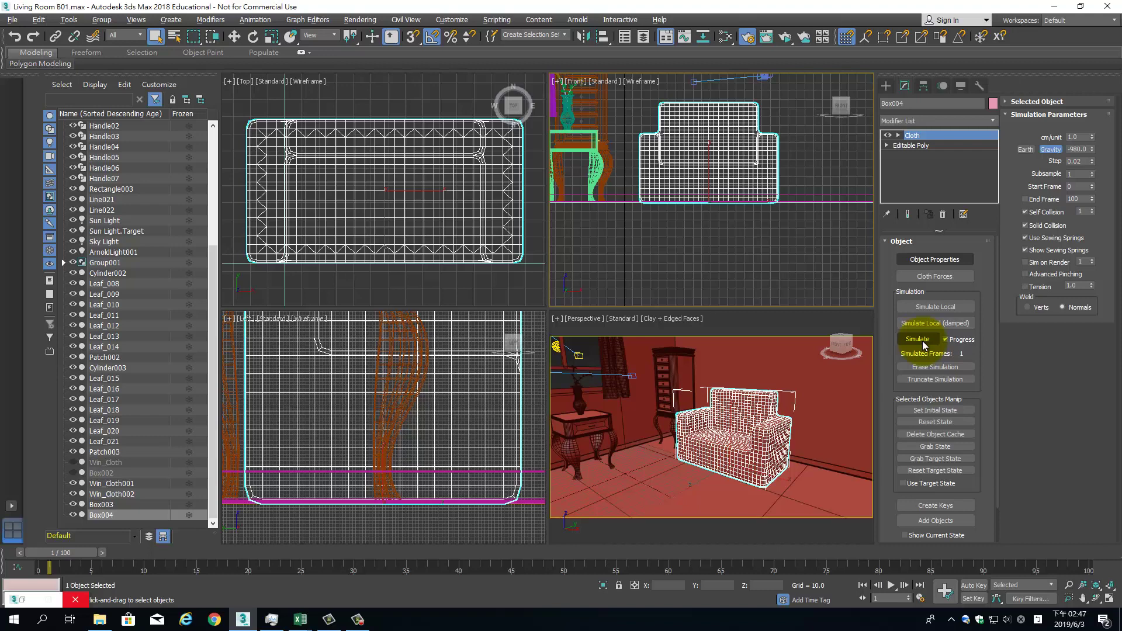
# Run the cloth simulation and stop it after about 6 frames
pyautogui.click(924, 343)
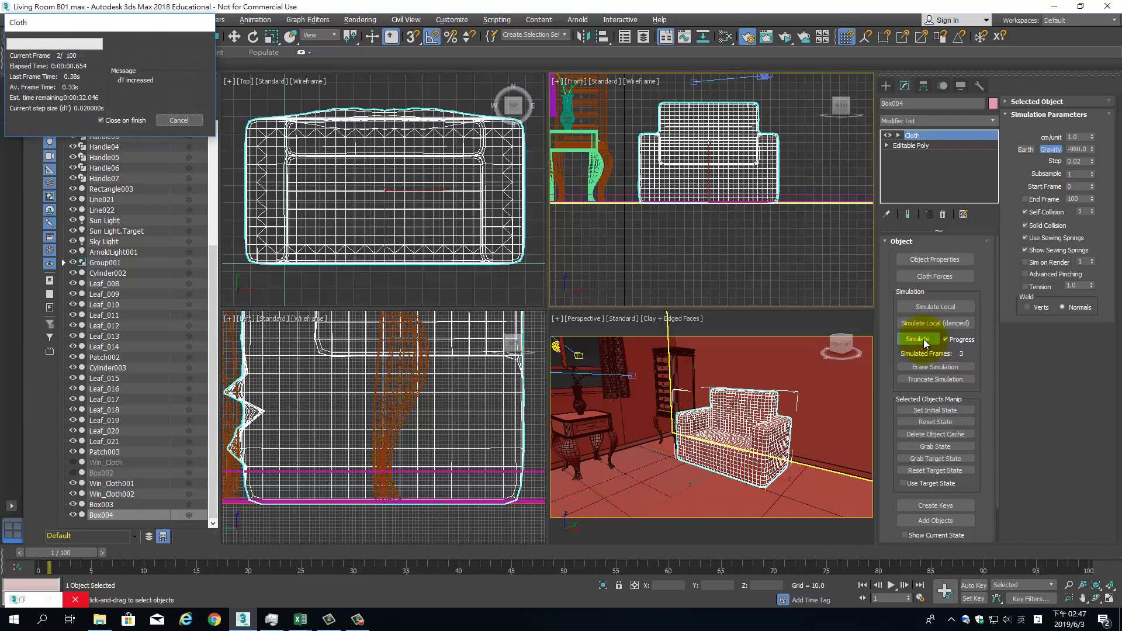
pyautogui.click(180, 122)
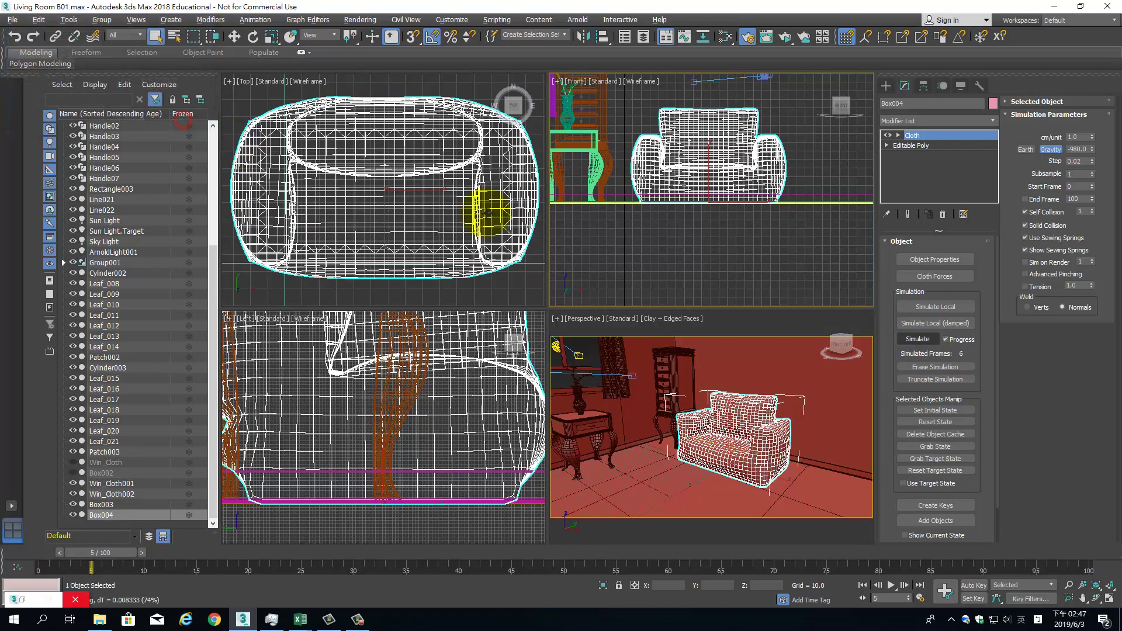
pyautogui.scroll(2, 752, 438)
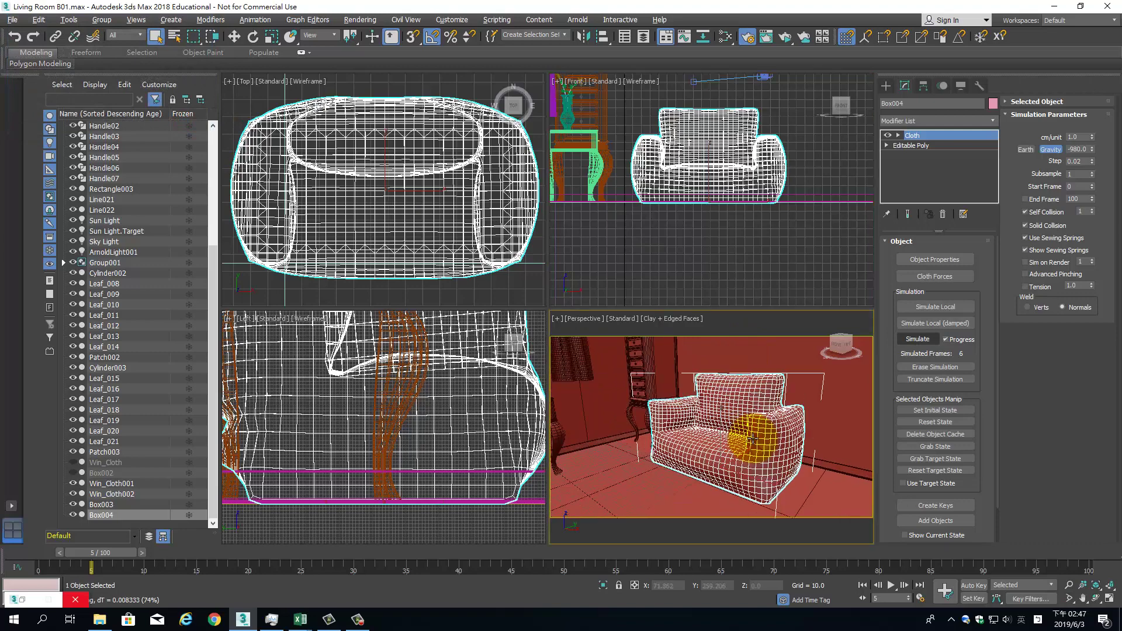
# Maximize the Perspective view and inspect the sofa at an earlier simulated frame
pyautogui.hotkey('alt', 'w')
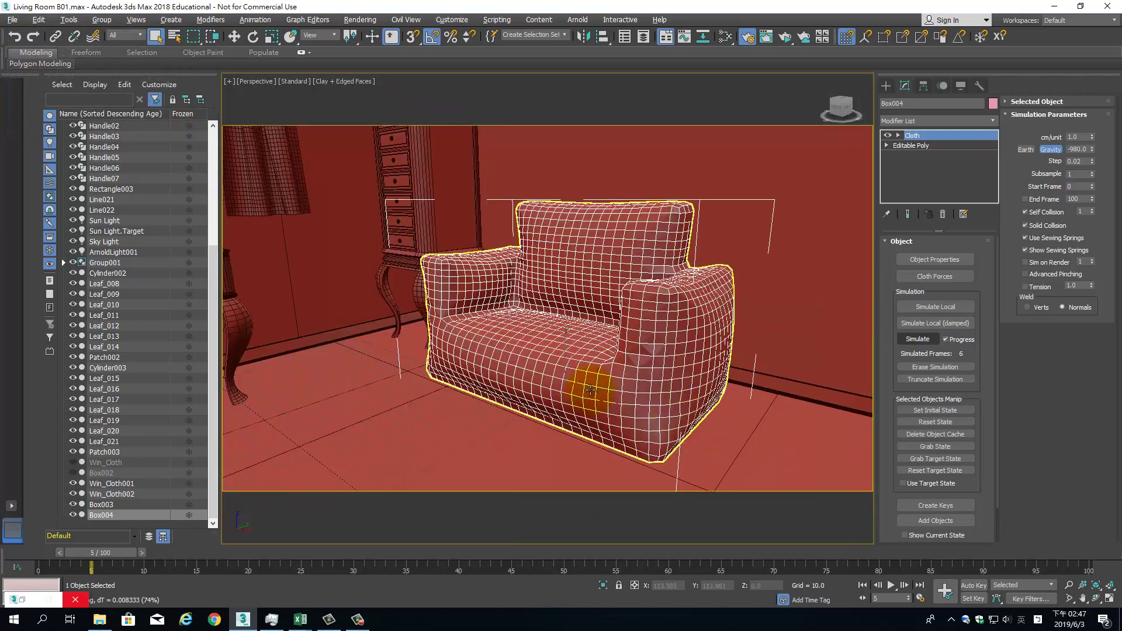
pyautogui.scroll(-3, 590, 391)
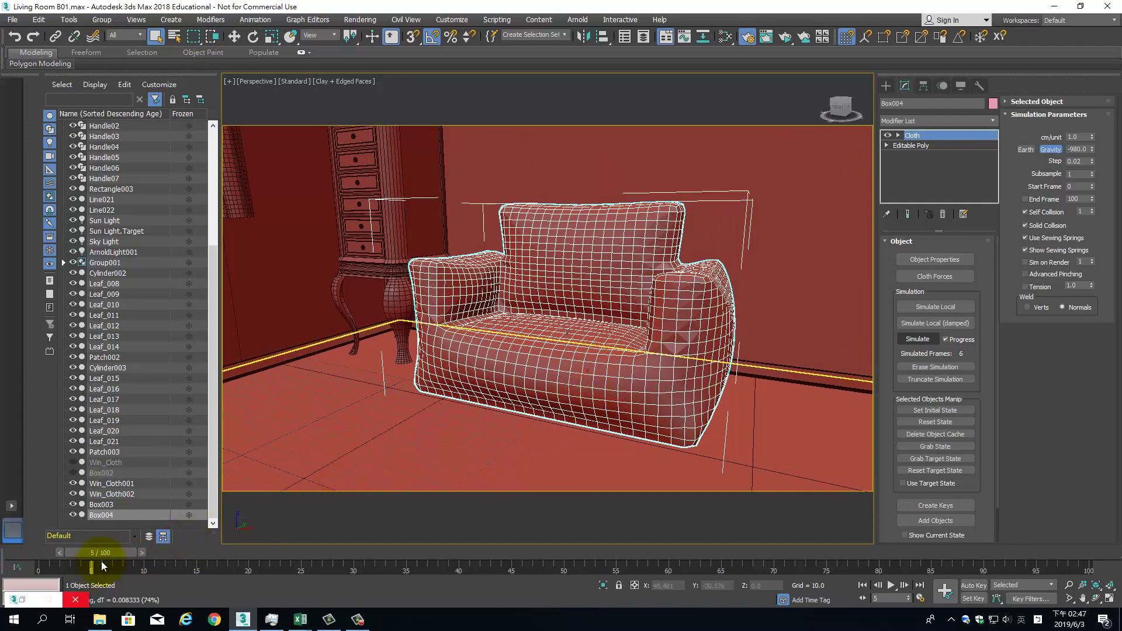
pyautogui.moveTo(100, 556)
pyautogui.mouseDown()
pyautogui.moveTo(86, 551)
pyautogui.moveTo(121, 557)
pyautogui.moveTo(35, 574)
pyautogui.moveTo(93, 570)
pyautogui.mouseUp()
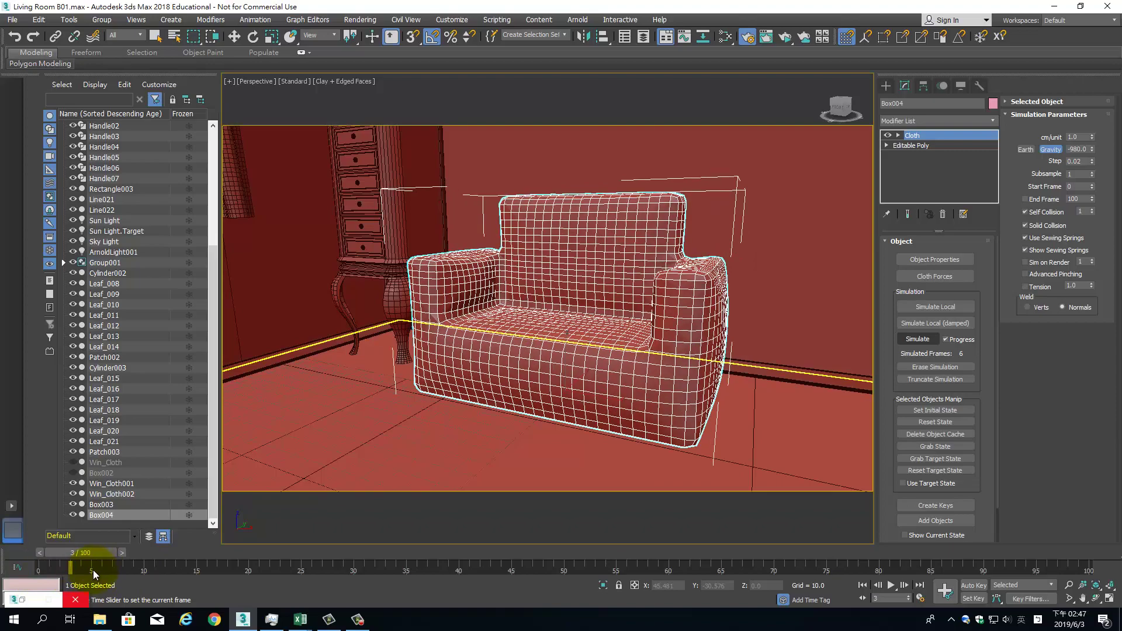
pyautogui.moveTo(287, 488)
pyautogui.keyDown('alt'); pyautogui.mouseDown(button='middle')
pyautogui.moveTo(526, 401)
pyautogui.moveTo(571, 401)
pyautogui.moveTo(533, 413)
pyautogui.moveTo(730, 403)
pyautogui.mouseUp(button='middle'); pyautogui.keyUp('alt')
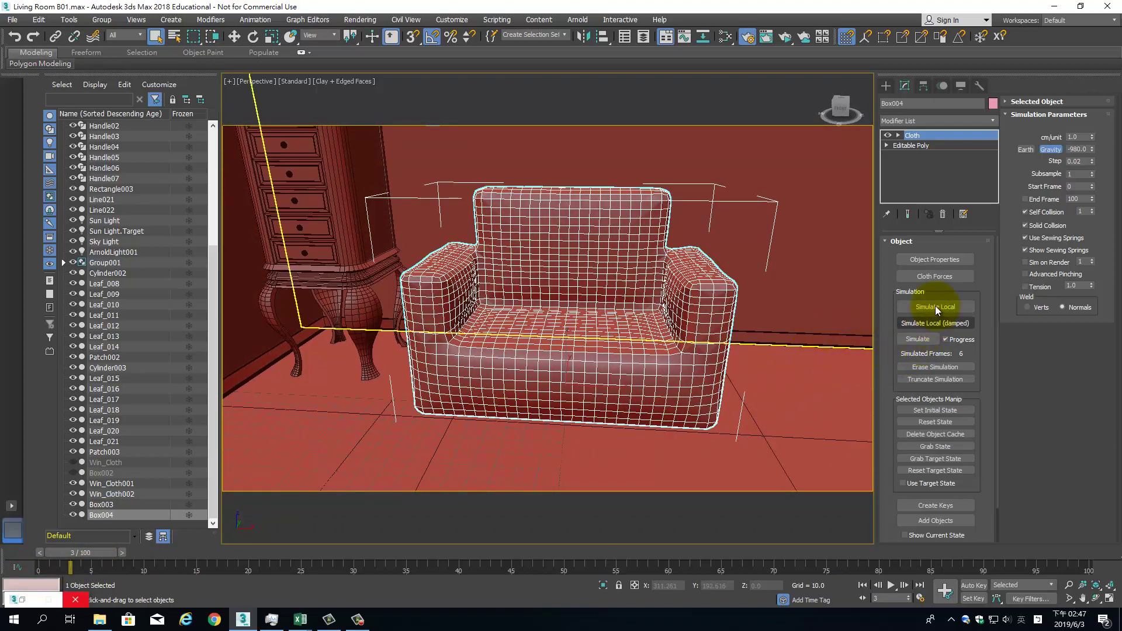
# Reset the cloth state and set Box004's pressure to 15 and damping to 1
pyautogui.click(939, 423)
pyautogui.click(934, 259)
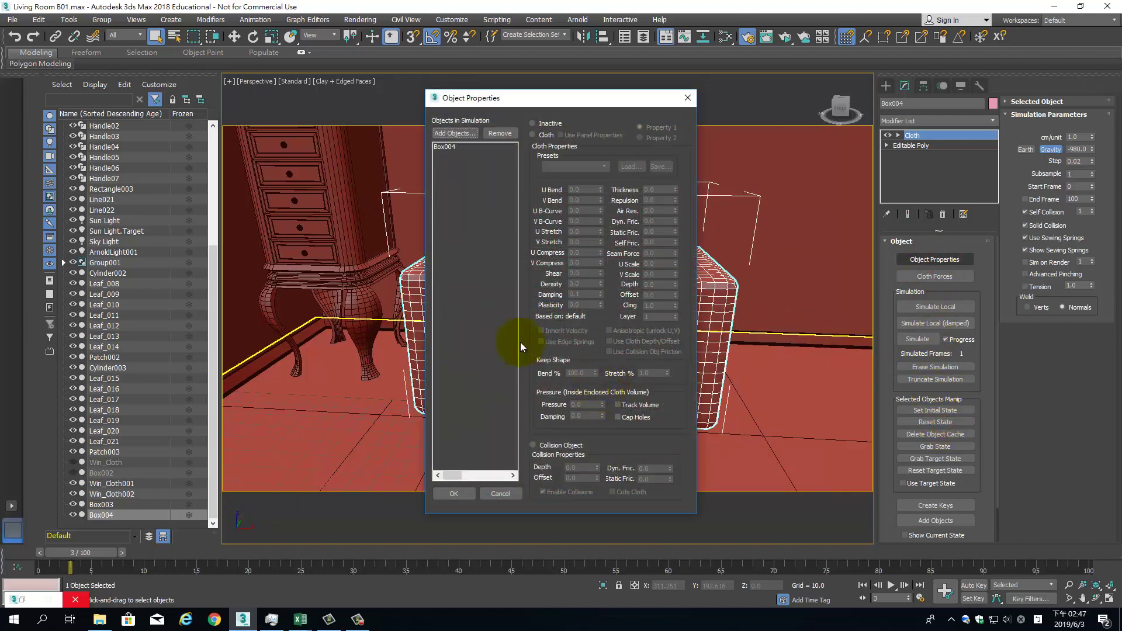
pyautogui.click(452, 147)
pyautogui.doubleClick(593, 404)
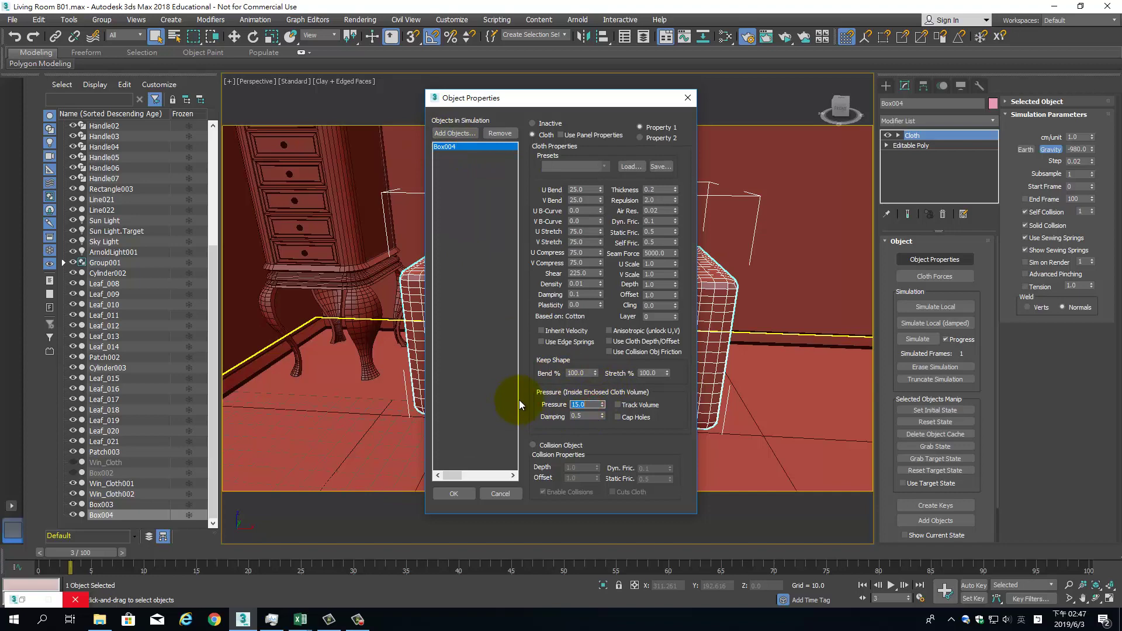
pyautogui.doubleClick(583, 415)
pyautogui.write('1')
pyautogui.press('Return')
# Apply the cloth settings and run a local simulation to puff up the cushions
pyautogui.click(453, 492)
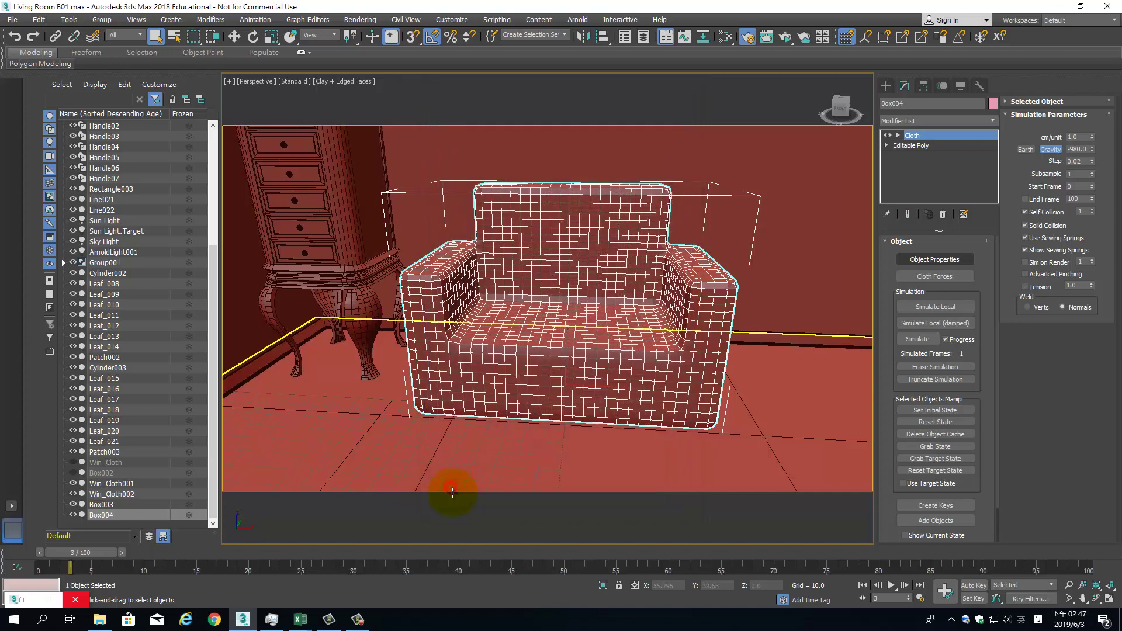
pyautogui.click(948, 307)
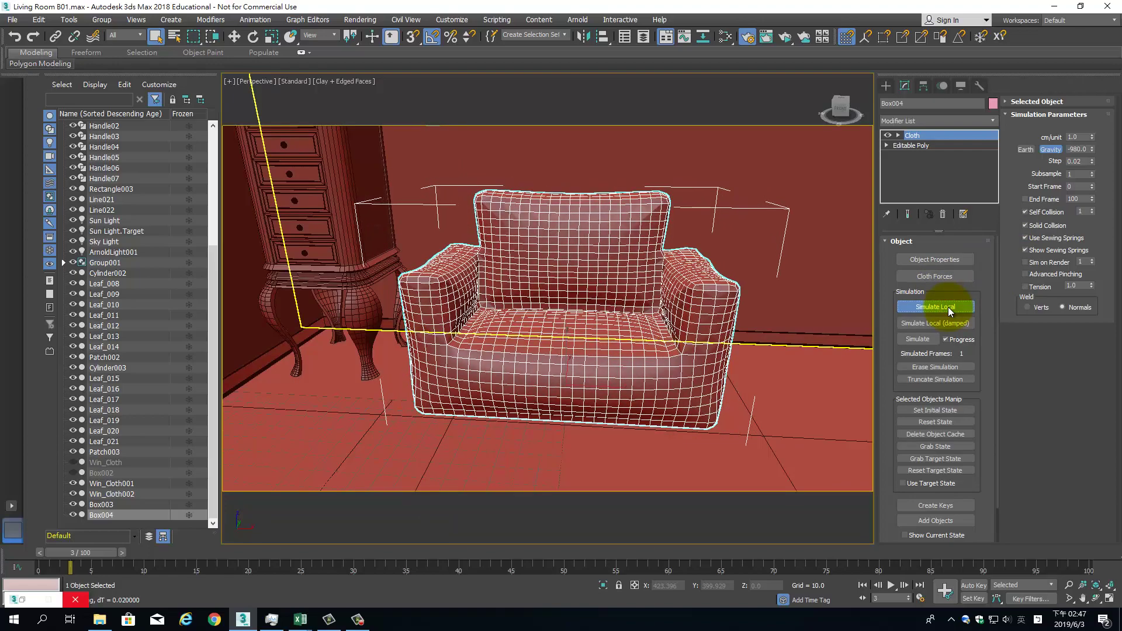
pyautogui.moveTo(707, 280)
pyautogui.keyDown('alt'); pyautogui.mouseDown(button='middle')
pyautogui.moveTo(596, 290)
pyautogui.moveTo(591, 258)
pyautogui.mouseUp(button='middle'); pyautogui.keyUp('alt')
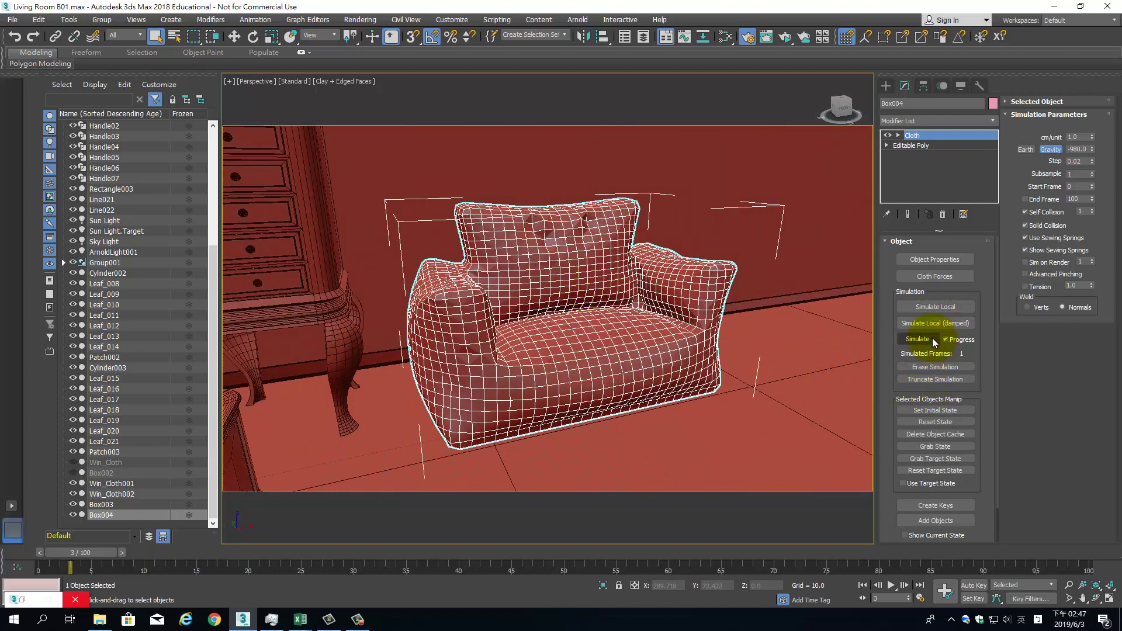
# Reset and rerun the cloth simulation for 12 frames, then scrub back to an early frame
pyautogui.click(941, 422)
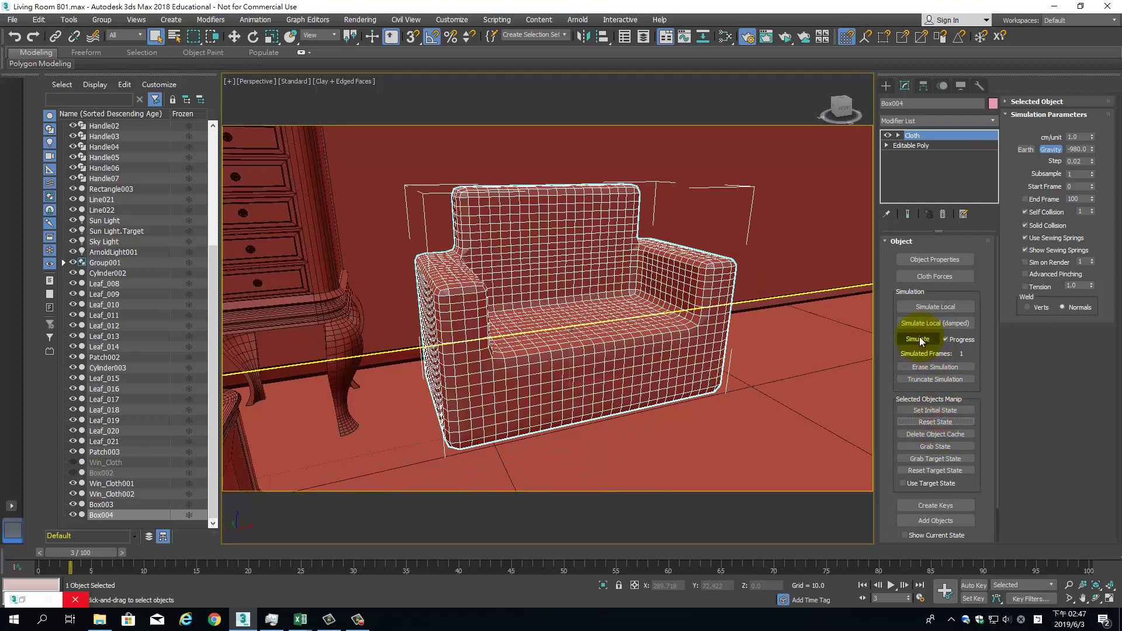
pyautogui.click(920, 339)
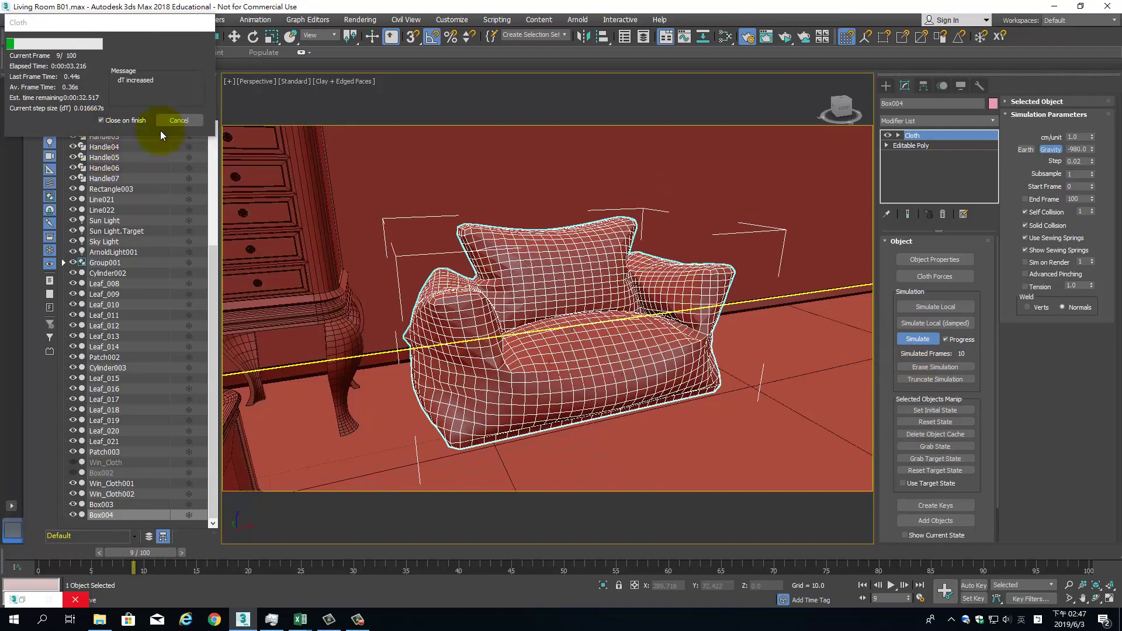
pyautogui.click(179, 119)
pyautogui.moveTo(446, 388)
pyautogui.keyDown('alt'); pyautogui.mouseDown(button='middle')
pyautogui.moveTo(491, 358)
pyautogui.moveTo(541, 351)
pyautogui.moveTo(443, 431)
pyautogui.mouseUp(button='middle'); pyautogui.keyUp('alt')
pyautogui.moveTo(170, 553); pyautogui.dragTo(126, 563)
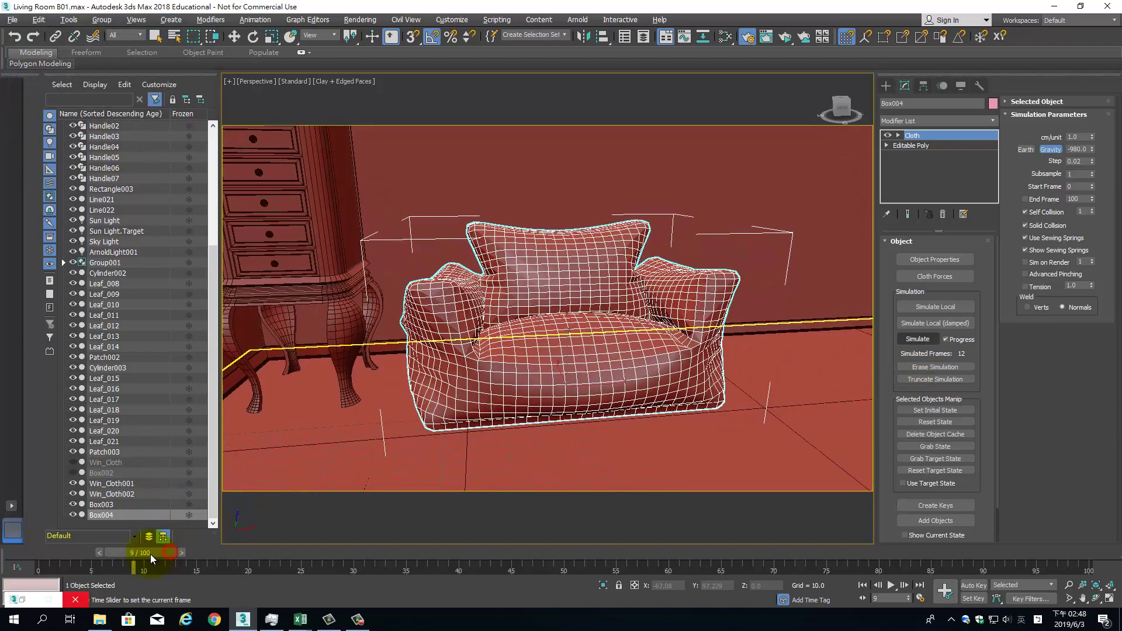
pyautogui.moveTo(393, 351)
pyautogui.keyDown('alt'); pyautogui.mouseDown(button='middle')
pyautogui.moveTo(513, 320)
pyautogui.moveTo(413, 389)
pyautogui.moveTo(401, 321)
pyautogui.moveTo(421, 301)
pyautogui.moveTo(358, 333)
pyautogui.moveTo(368, 343)
pyautogui.moveTo(408, 330)
pyautogui.mouseUp(button='middle'); pyautogui.keyUp('alt')
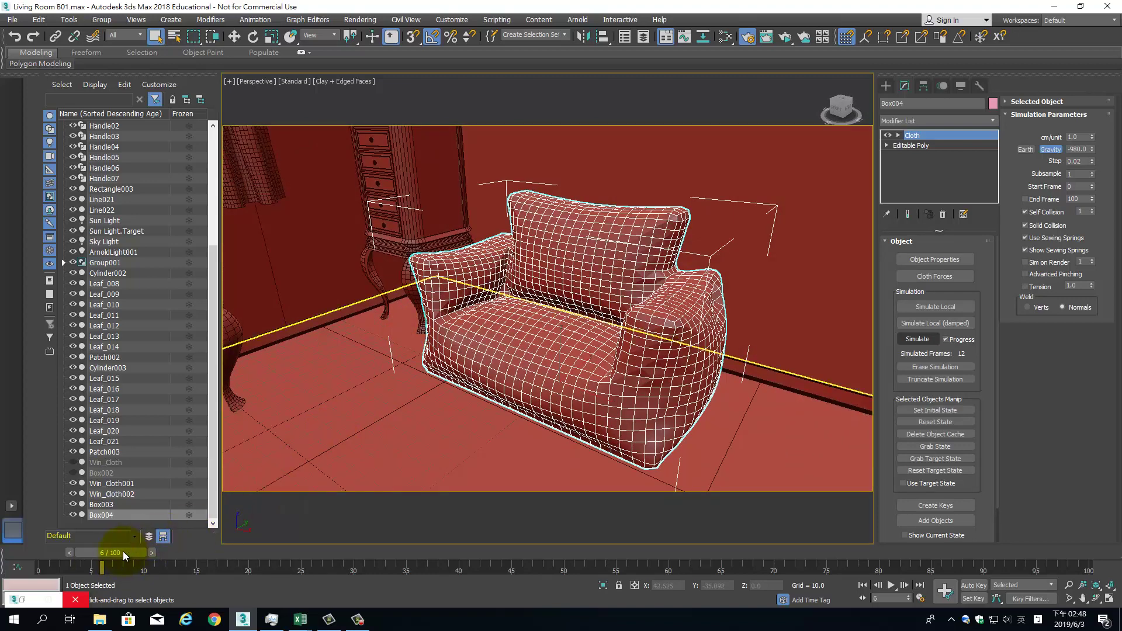
pyautogui.moveTo(115, 553); pyautogui.dragTo(95, 556)
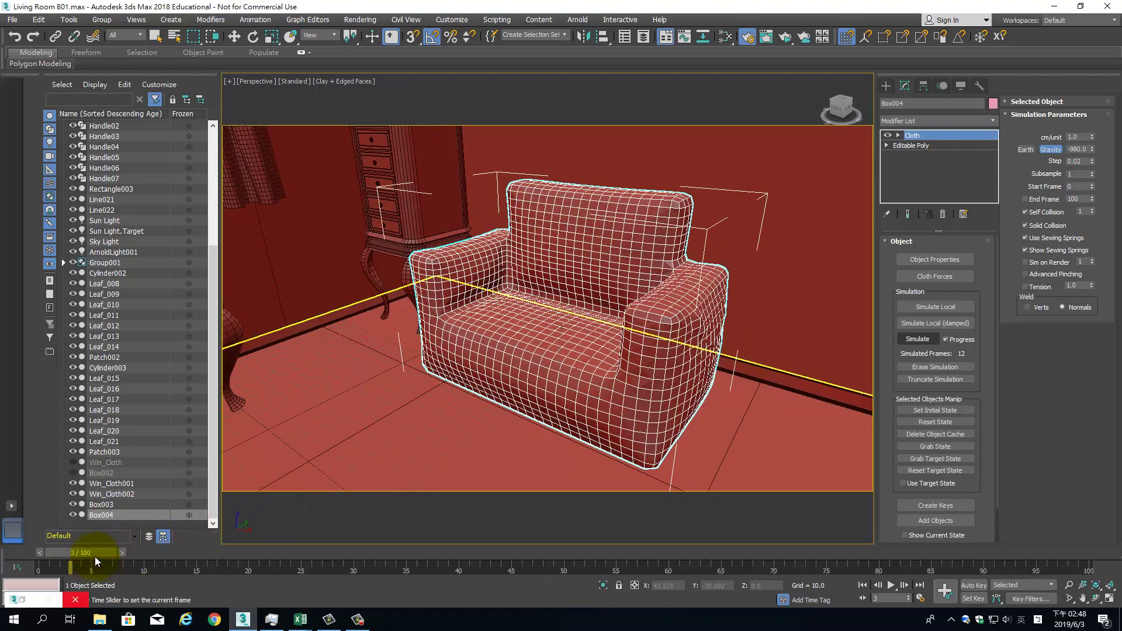
# Select the sofa and collapse its cloth result into an Editable Mesh
pyautogui.press('q')
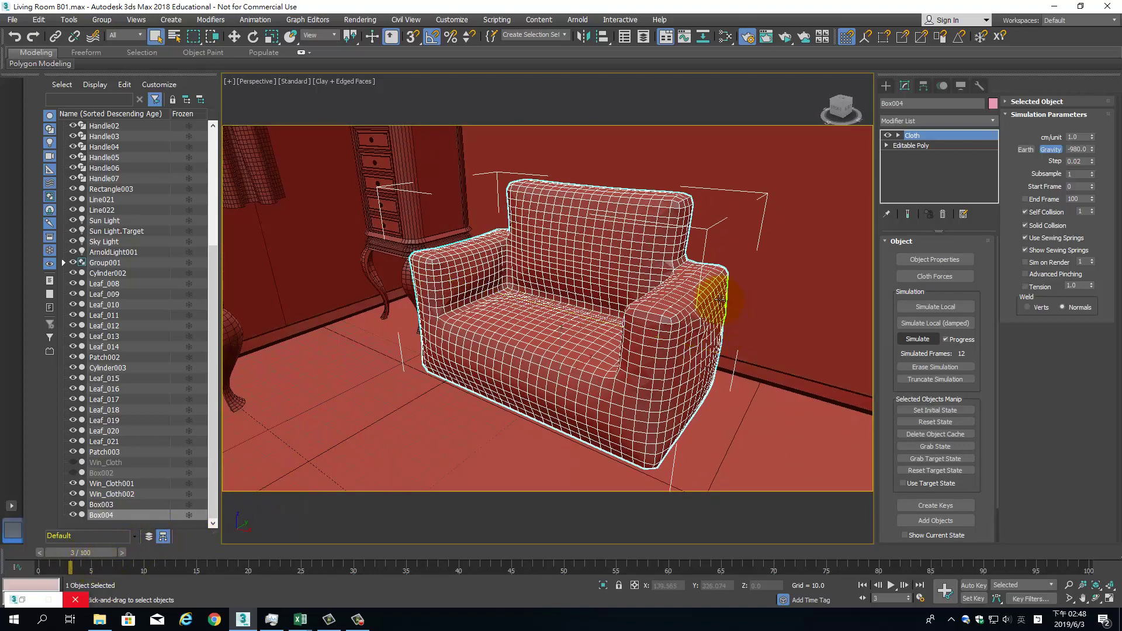
pyautogui.click(678, 337)
pyautogui.moveTo(678, 337)
pyautogui.keyDown('alt'); pyautogui.mouseDown(button='middle')
pyautogui.moveTo(714, 325)
pyautogui.moveTo(689, 333)
pyautogui.moveTo(726, 343)
pyautogui.moveTo(656, 339)
pyautogui.moveTo(659, 325)
pyautogui.moveTo(689, 339)
pyautogui.mouseUp(button='middle'); pyautogui.keyUp('alt')
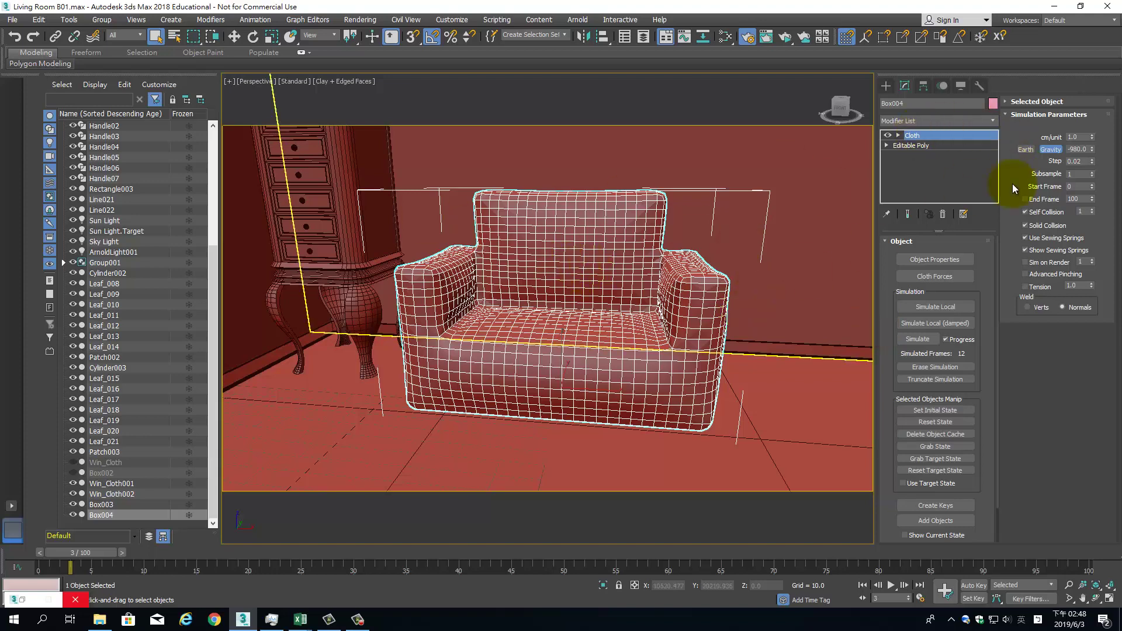
pyautogui.rightClick(933, 135)
pyautogui.click(991, 255)
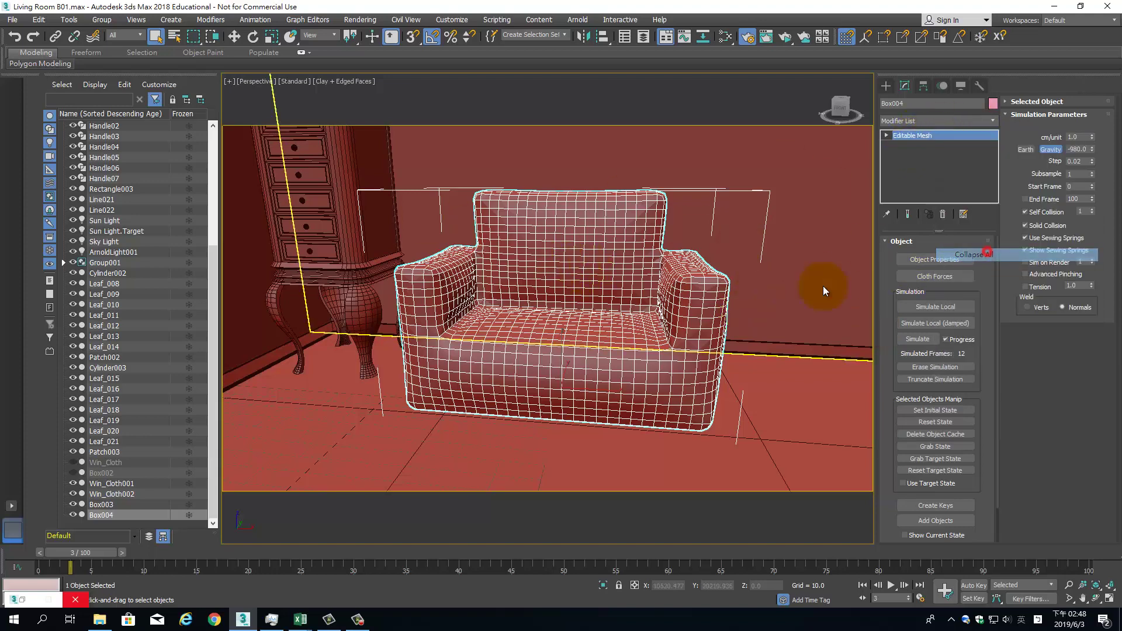
pyautogui.rightClick(518, 343)
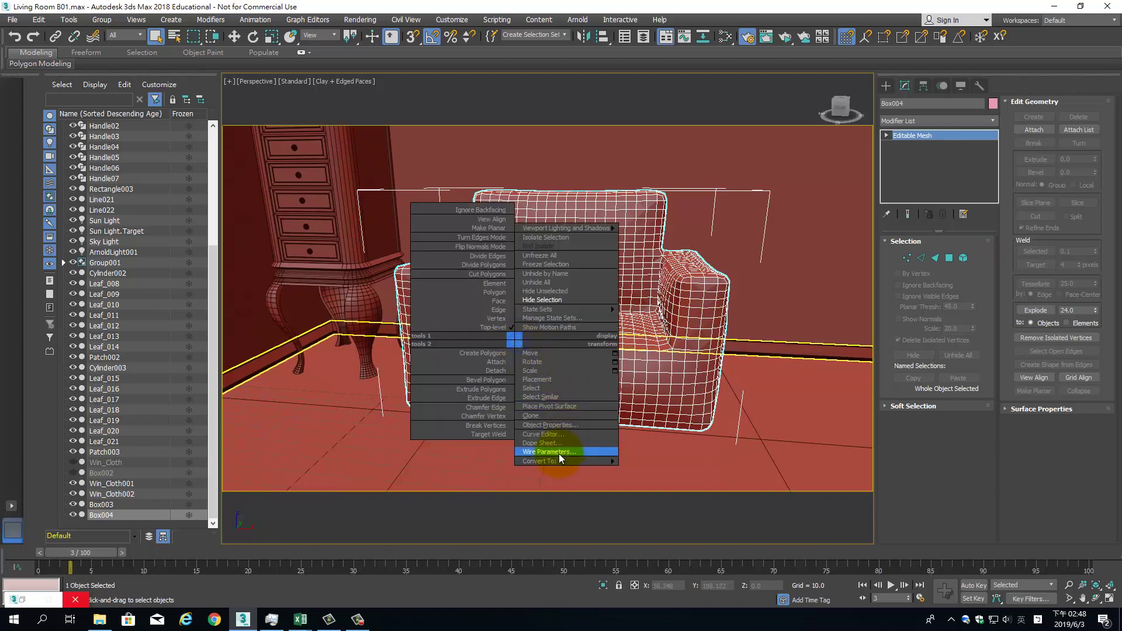
# Convert the sofa to Editable Poly, isolate it, hide edge lines and enter Edge level
pyautogui.click(665, 467)
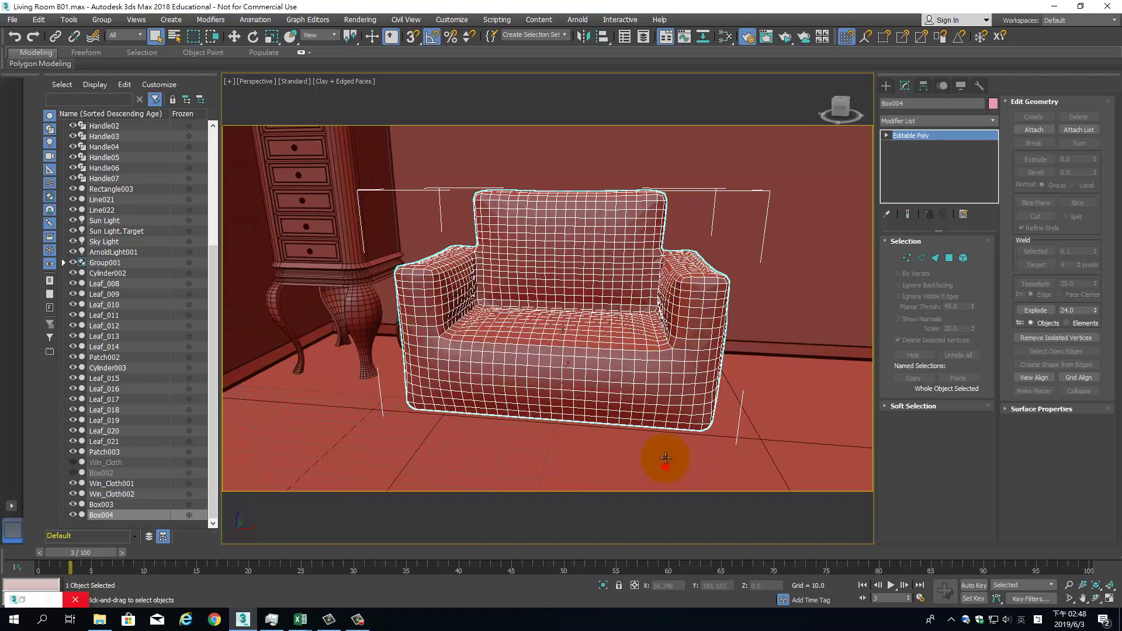
pyautogui.click(297, 52)
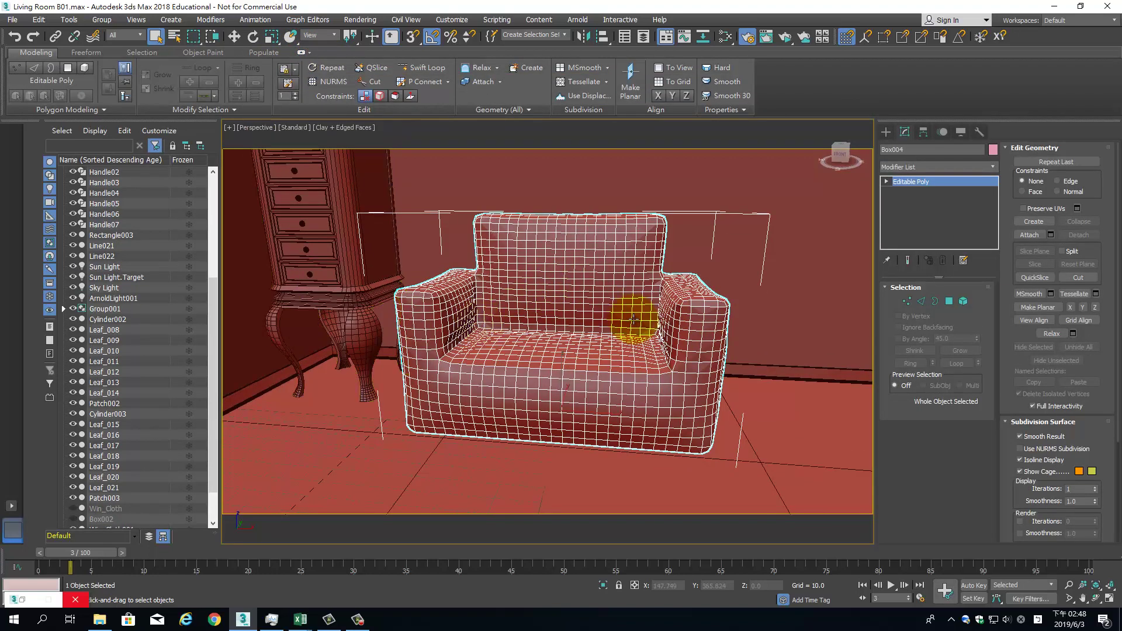
pyautogui.hotkey('alt', 'q')
pyautogui.keyDown('alt'); pyautogui.moveTo(647, 327); pyautogui.dragTo(644, 329, button='middle'); pyautogui.keyUp('alt')
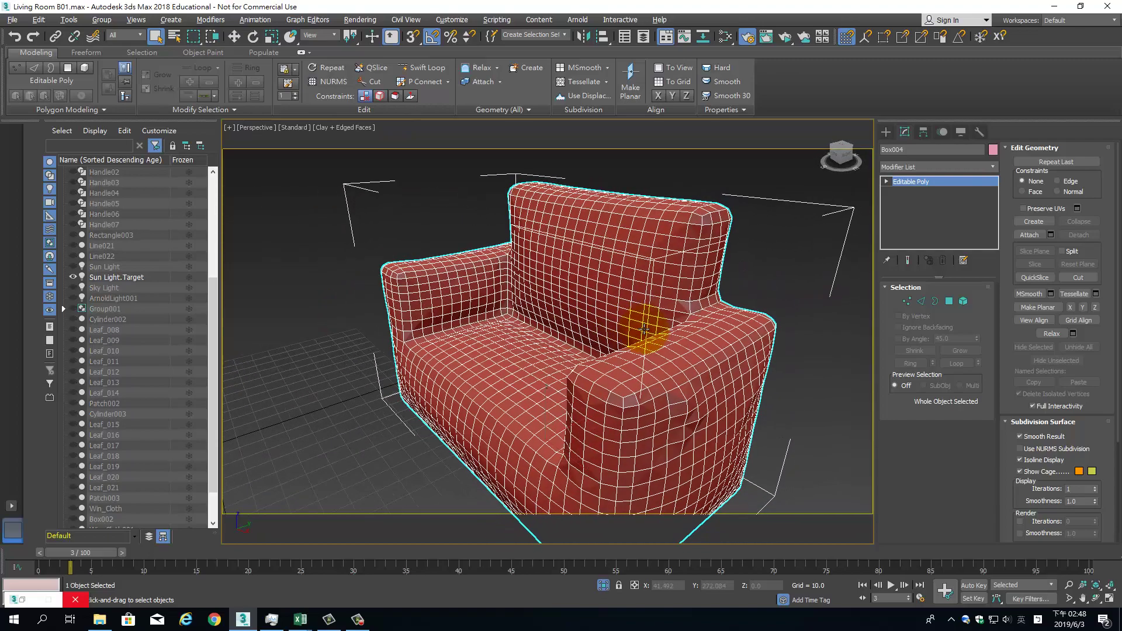
pyautogui.press('F4')
pyautogui.press('F4')
pyautogui.keyDown('alt'); pyautogui.moveTo(625, 301); pyautogui.dragTo(645, 323, button='middle'); pyautogui.keyUp('alt')
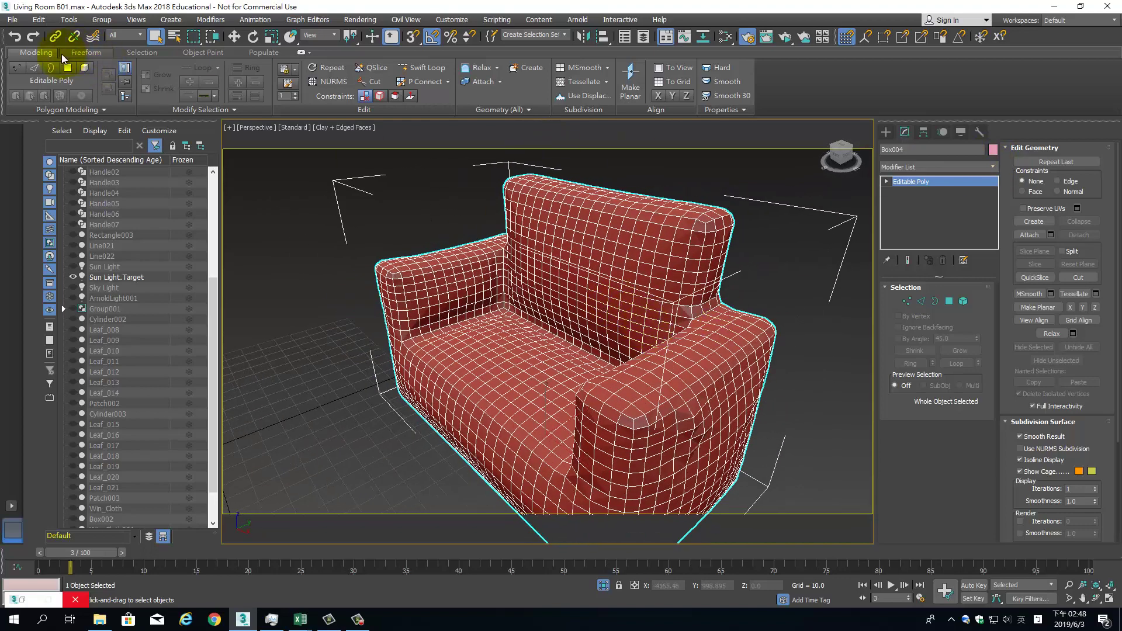
pyautogui.click(33, 69)
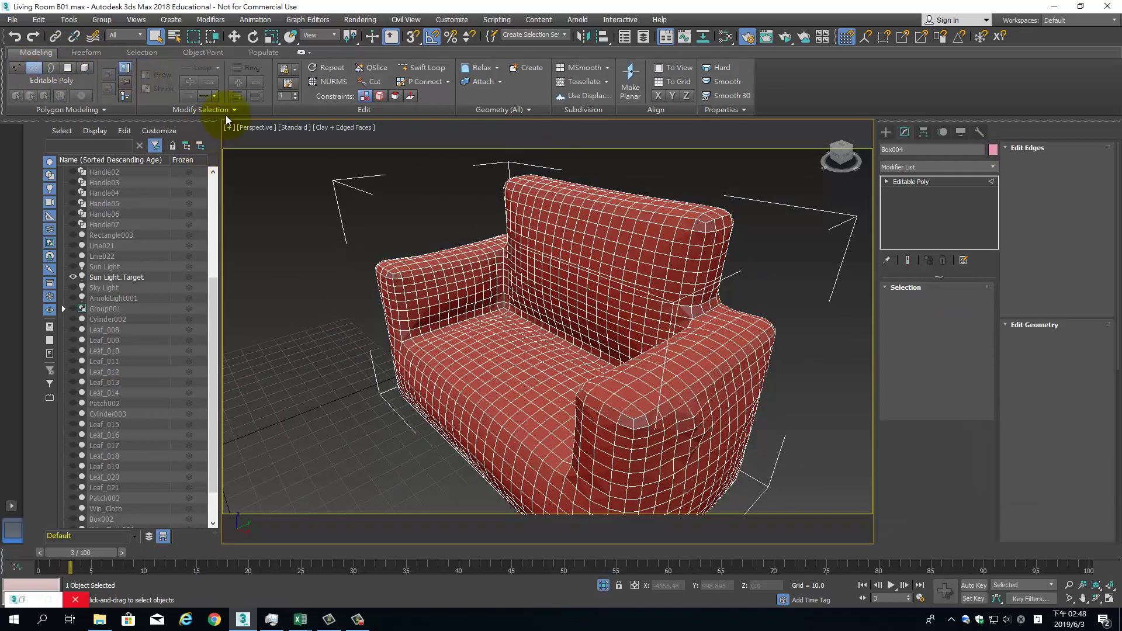
# Enable Loop mode and select edge loops on the arm, backrest top and seat front
pyautogui.click(184, 97)
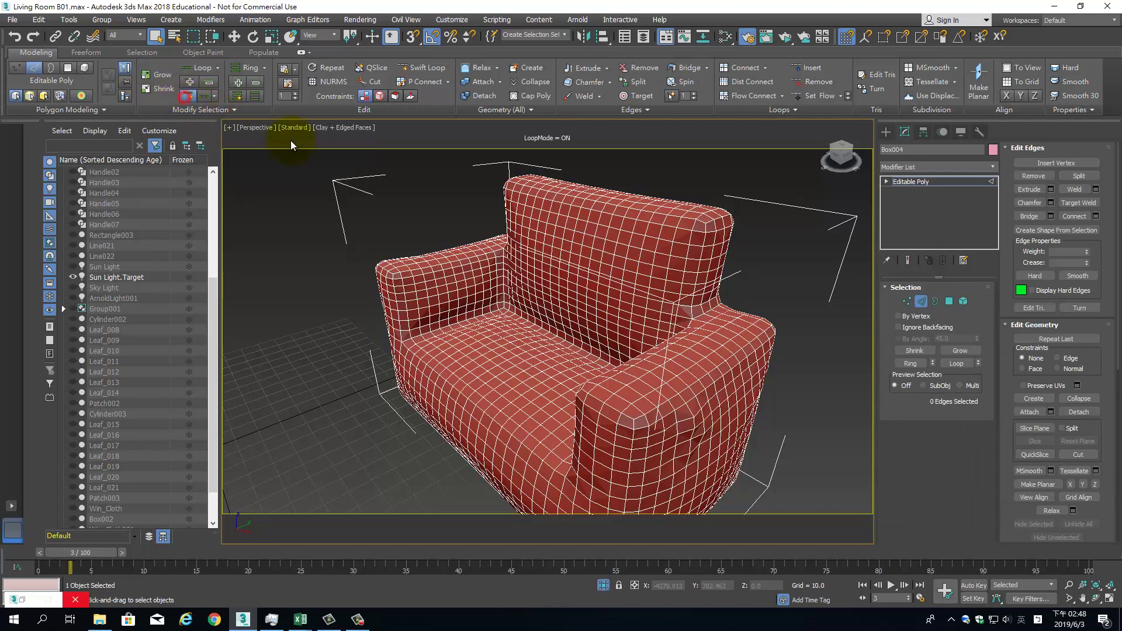
pyautogui.click(676, 396)
pyautogui.moveTo(672, 401)
pyautogui.keyDown('alt'); pyautogui.mouseDown(button='middle')
pyautogui.moveTo(709, 408)
pyautogui.moveTo(678, 459)
pyautogui.moveTo(693, 465)
pyautogui.moveTo(656, 415)
pyautogui.moveTo(682, 314)
pyautogui.mouseUp(button='middle'); pyautogui.keyUp('alt')
pyautogui.keyDown('ctrl'); pyautogui.click(676, 443); pyautogui.keyUp('ctrl')
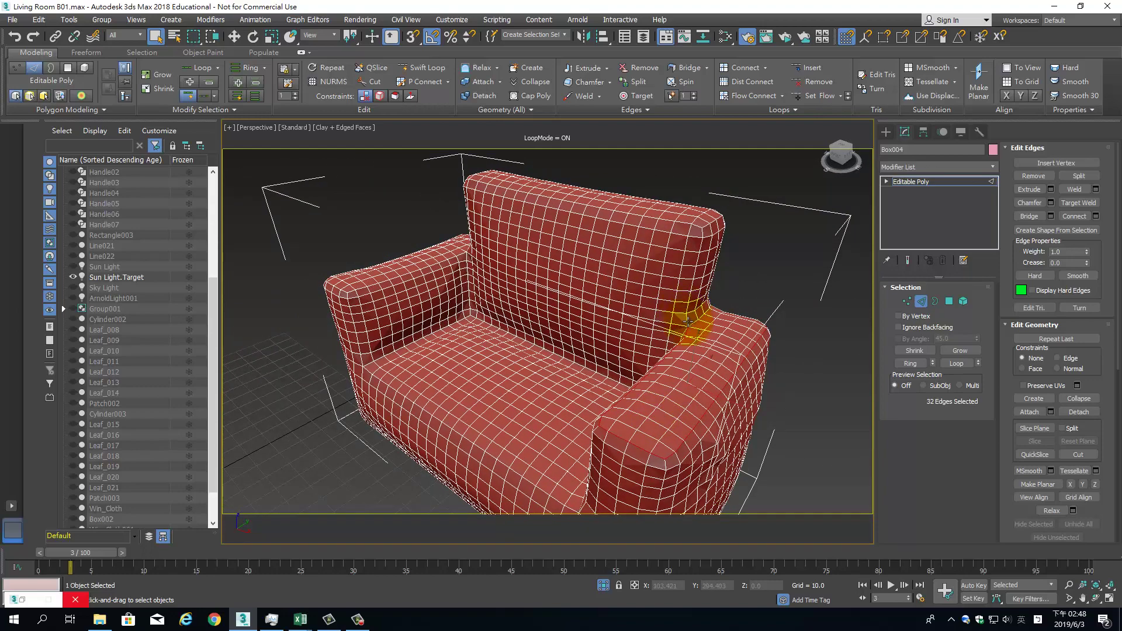
pyautogui.keyDown('ctrl'); pyautogui.click(694, 227); pyautogui.keyUp('ctrl')
pyautogui.moveTo(526, 258)
pyautogui.keyDown('alt'); pyautogui.mouseDown(button='middle')
pyautogui.moveTo(621, 180)
pyautogui.moveTo(611, 225)
pyautogui.mouseUp(button='middle'); pyautogui.keyUp('alt')
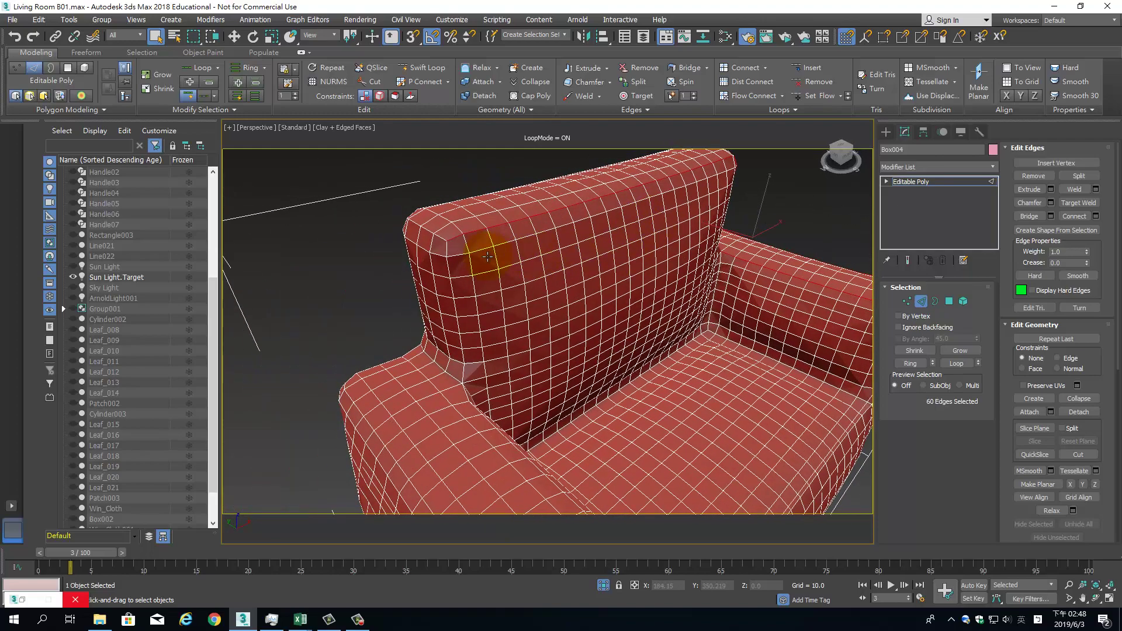
pyautogui.keyDown('ctrl'); pyautogui.click(449, 270); pyautogui.keyUp('ctrl')
pyautogui.keyDown('alt'); pyautogui.moveTo(450, 305); pyautogui.dragTo(568, 359, button='middle'); pyautogui.keyUp('alt')
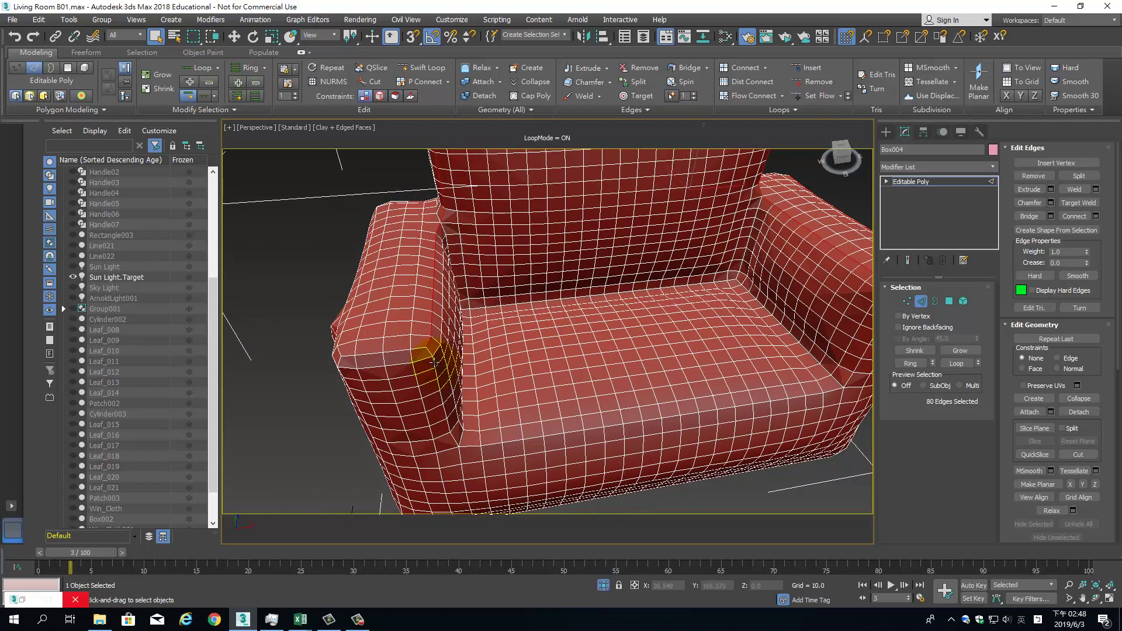
pyautogui.keyDown('ctrl'); pyautogui.click(544, 435); pyautogui.keyUp('ctrl')
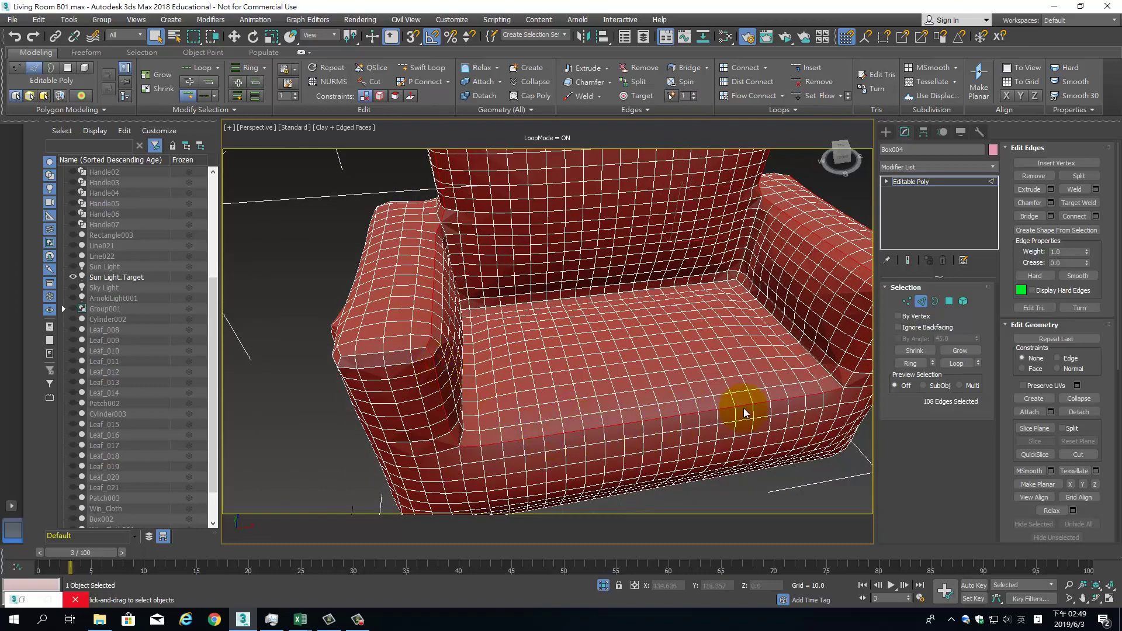
# Add edge loops around the armrest fronts and corners plus a vertical backrest loop
pyautogui.keyDown('alt'); pyautogui.moveTo(841, 377); pyautogui.dragTo(724, 316, button='middle'); pyautogui.keyUp('alt')
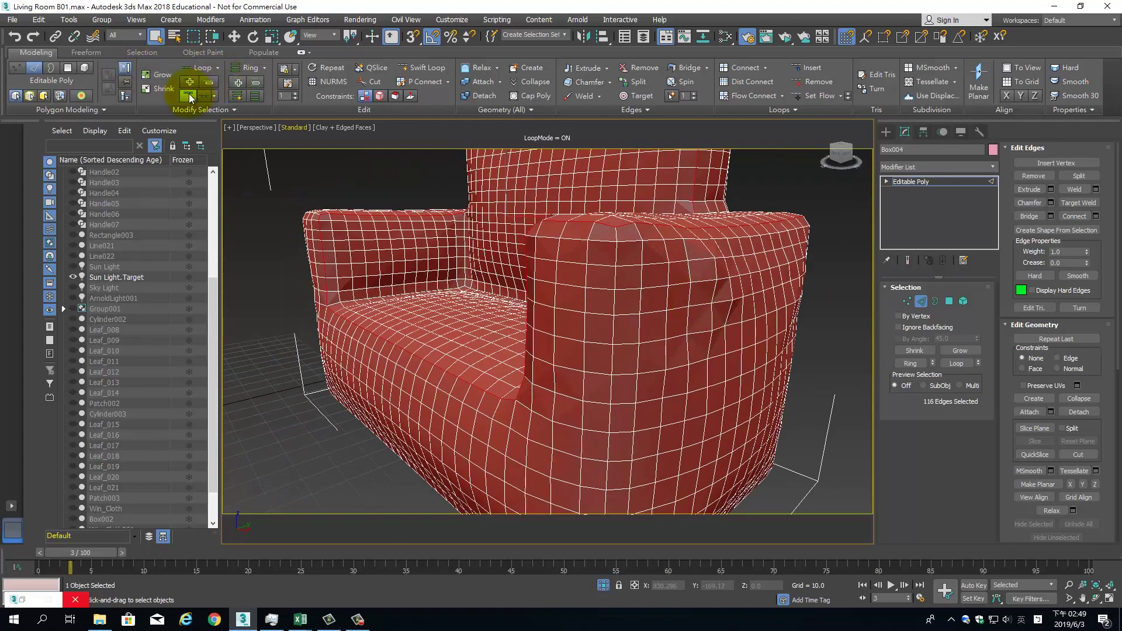
pyautogui.keyDown('ctrl'); pyautogui.click(614, 296); pyautogui.keyUp('ctrl')
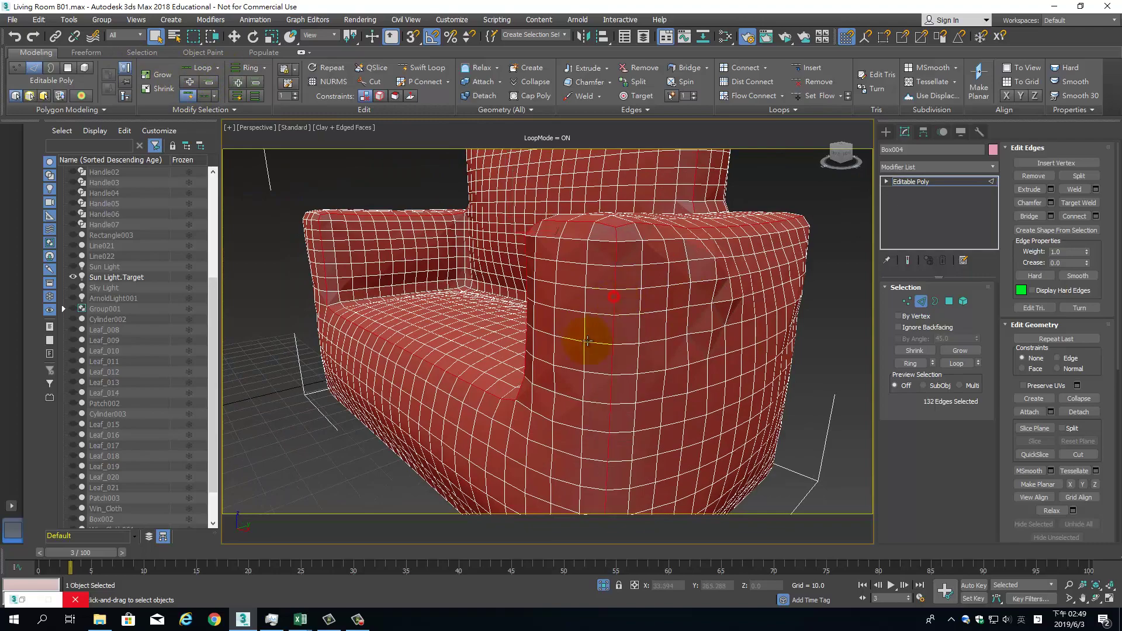
pyautogui.moveTo(338, 273)
pyautogui.keyDown('alt'); pyautogui.mouseDown(button='middle')
pyautogui.moveTo(416, 300)
pyautogui.moveTo(446, 296)
pyautogui.mouseUp(button='middle'); pyautogui.keyUp('alt')
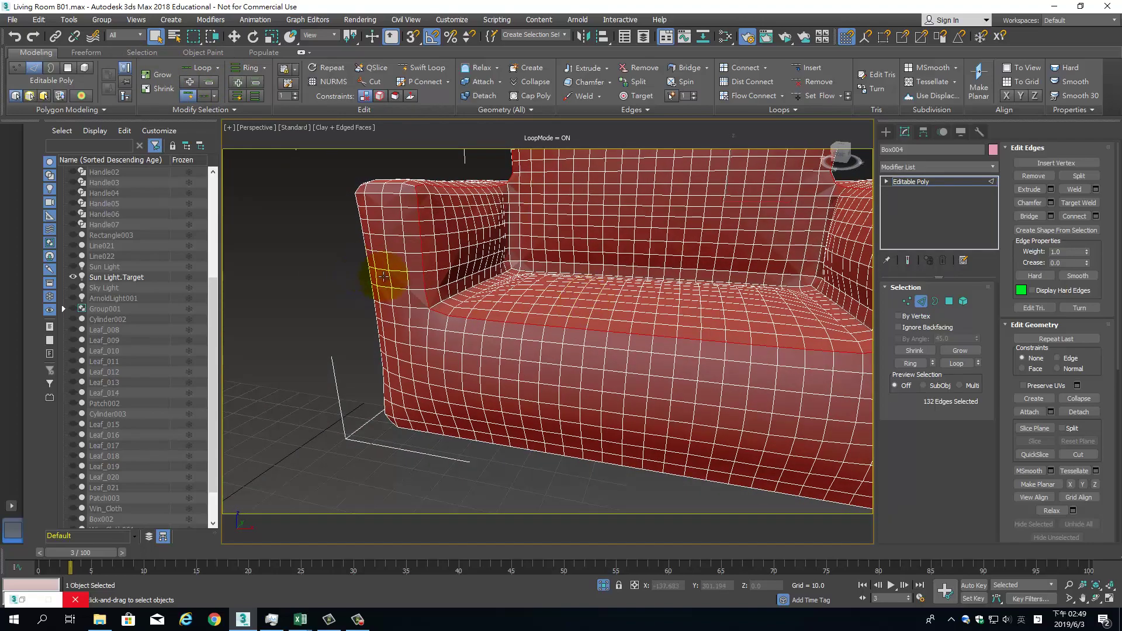
pyautogui.moveTo(383, 271)
pyautogui.keyDown('alt'); pyautogui.mouseDown(button='middle')
pyautogui.moveTo(353, 289)
pyautogui.moveTo(421, 343)
pyautogui.moveTo(463, 313)
pyautogui.moveTo(531, 371)
pyautogui.mouseUp(button='middle'); pyautogui.keyUp('alt')
pyautogui.keyDown('ctrl'); pyautogui.click(338, 298); pyautogui.keyUp('ctrl')
pyautogui.scroll(-5, 398, 298)
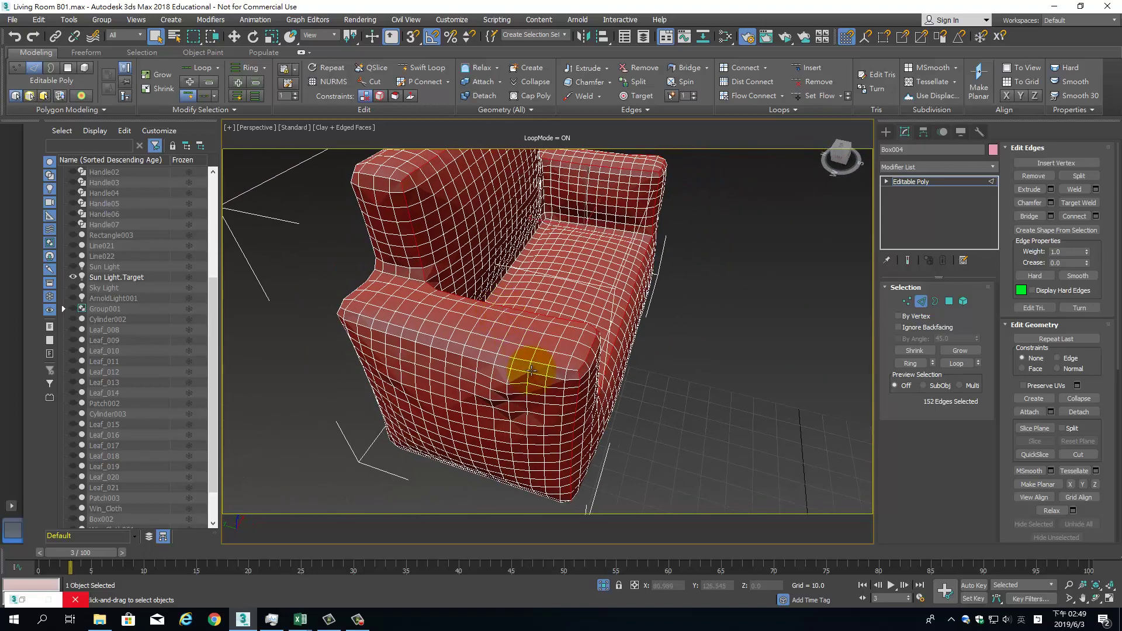
pyautogui.keyDown('ctrl'); pyautogui.click(541, 363); pyautogui.keyUp('ctrl')
pyautogui.keyDown('alt'); pyautogui.moveTo(413, 363); pyautogui.dragTo(473, 359, button='middle'); pyautogui.keyUp('alt')
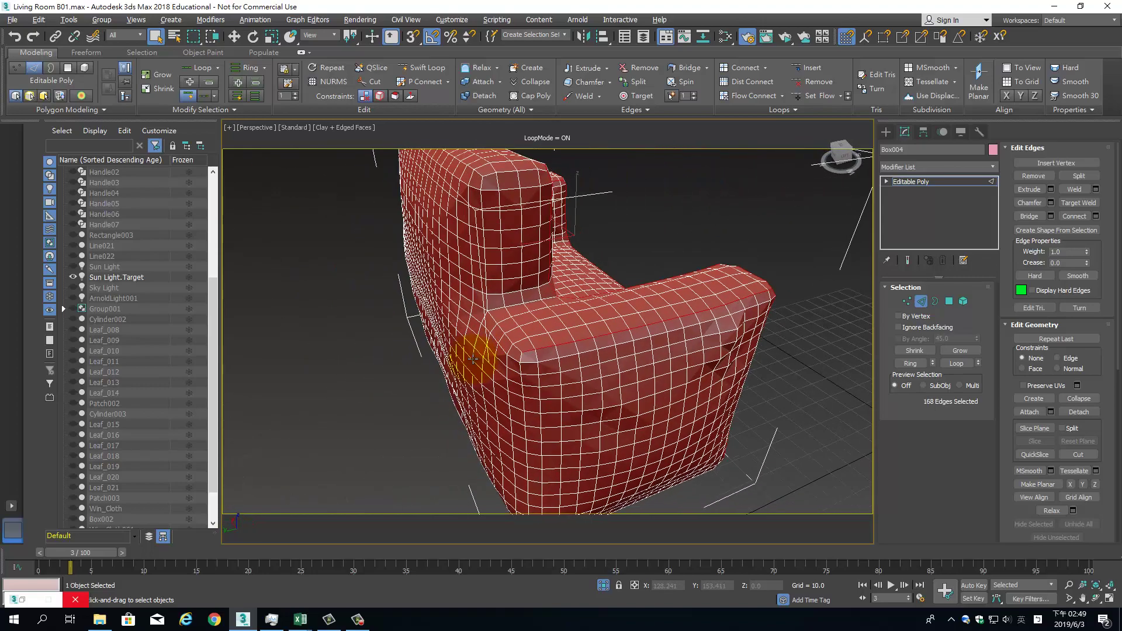
pyautogui.keyDown('ctrl'); pyautogui.click(508, 339); pyautogui.keyUp('ctrl')
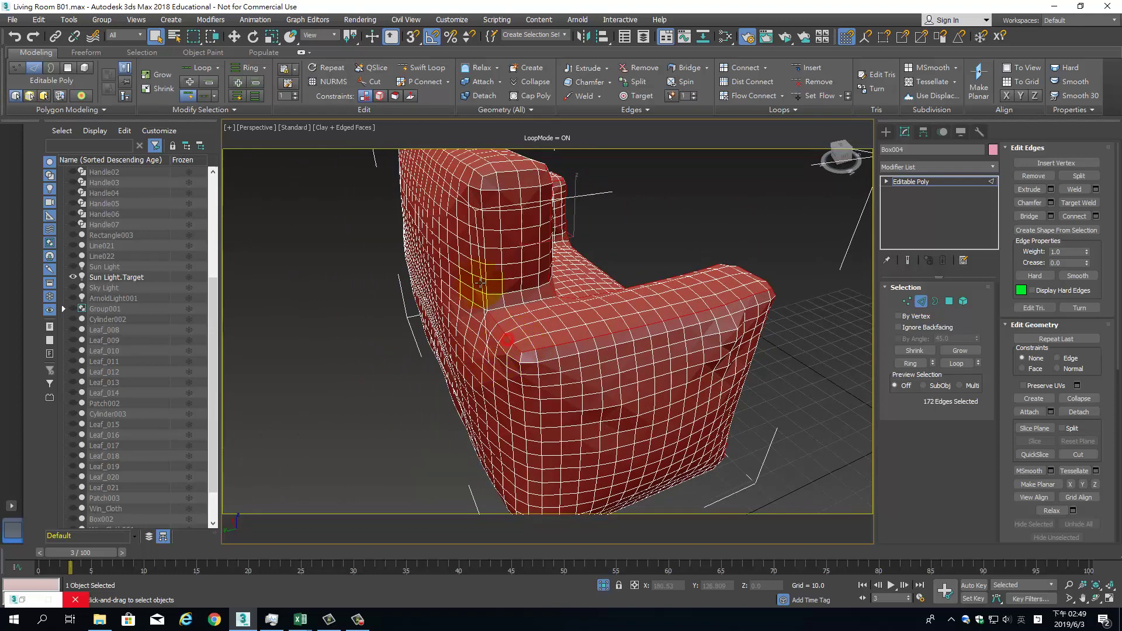
pyautogui.keyDown('ctrl'); pyautogui.click(483, 241); pyautogui.keyUp('ctrl')
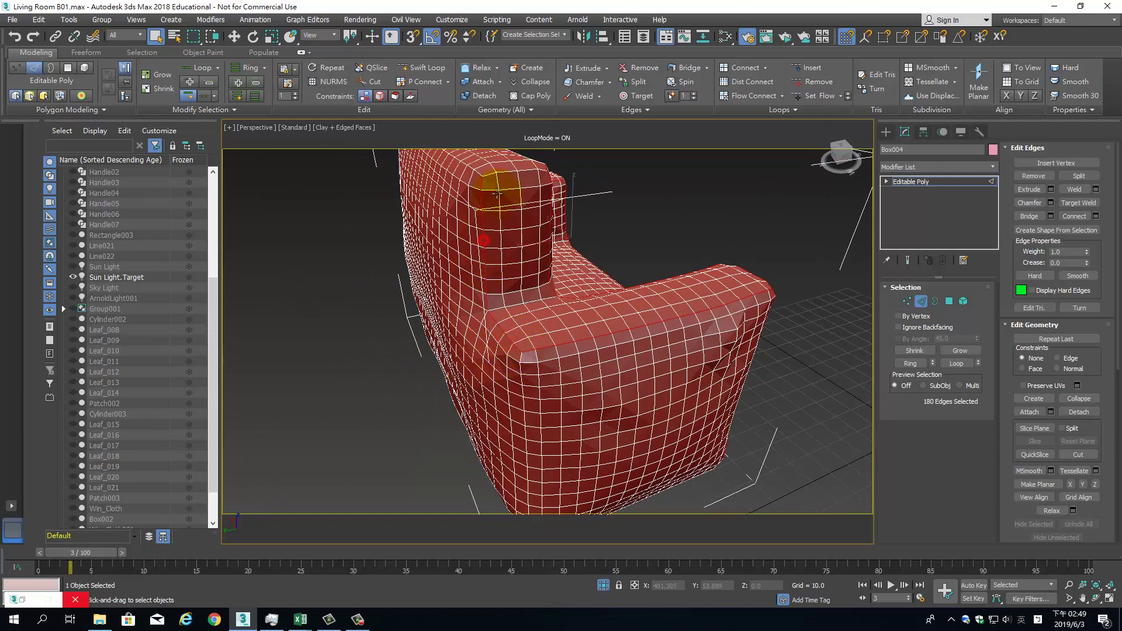
pyautogui.keyDown('ctrl'); pyautogui.click(523, 381); pyautogui.keyUp('ctrl')
# Add backrest and armrest corner loops, dropping one unwanted loop, for about 252 edges
pyautogui.keyDown('alt'); pyautogui.moveTo(534, 381); pyautogui.dragTo(675, 294, button='middle'); pyautogui.keyUp('alt')
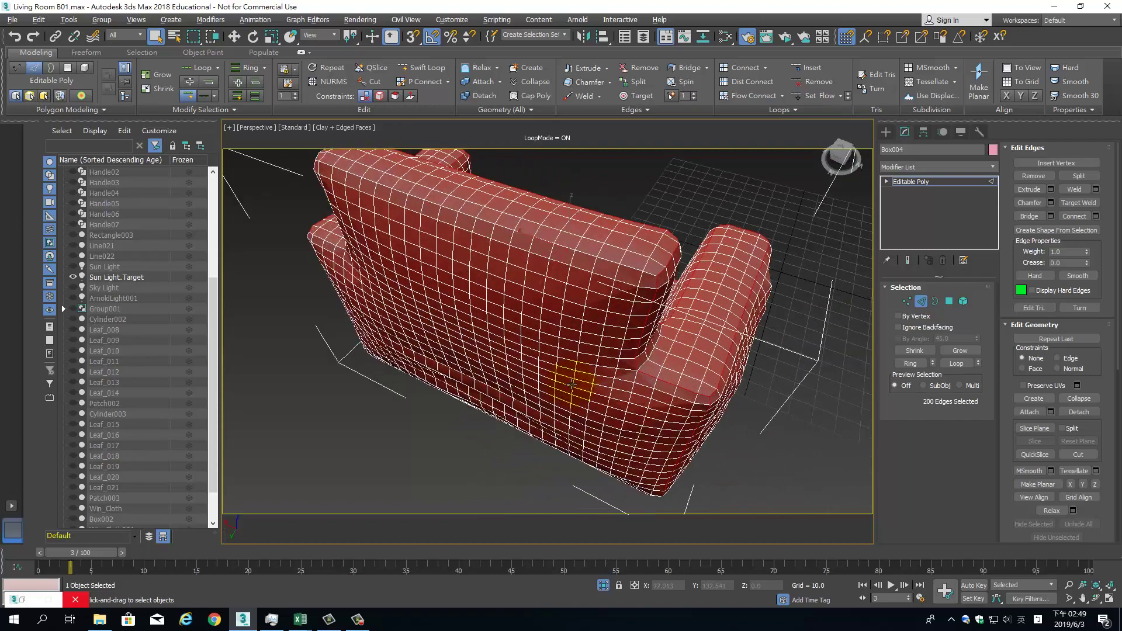
pyautogui.keyDown('ctrl'); pyautogui.click(680, 283); pyautogui.keyUp('ctrl')
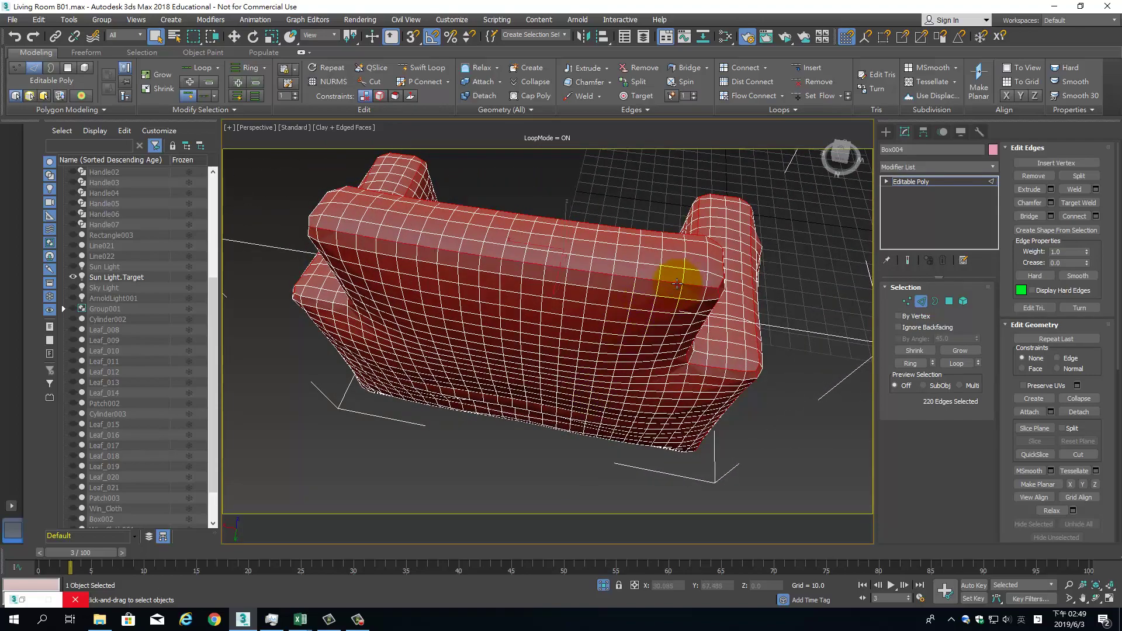
pyautogui.keyDown('alt'); pyautogui.moveTo(679, 284); pyautogui.dragTo(475, 297, button='middle'); pyautogui.keyUp('alt')
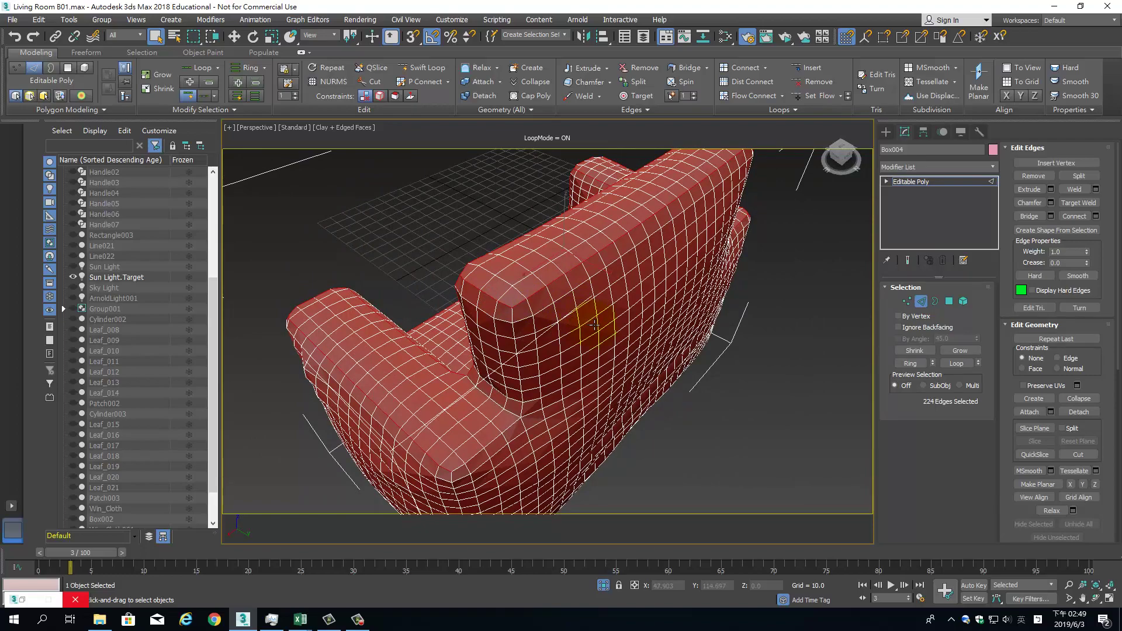
pyautogui.keyDown('ctrl'); pyautogui.click(512, 319); pyautogui.keyUp('ctrl')
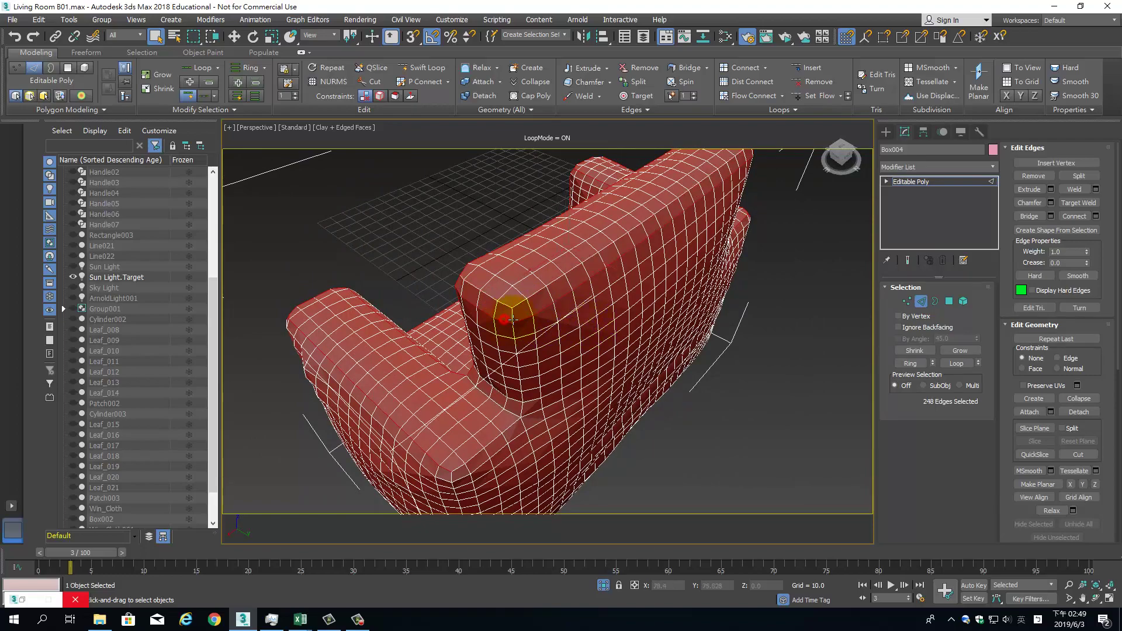
pyautogui.moveTo(607, 327)
pyautogui.keyDown('alt'); pyautogui.mouseDown(button='middle')
pyautogui.moveTo(413, 326)
pyautogui.moveTo(671, 321)
pyautogui.mouseUp(button='middle'); pyautogui.keyUp('alt')
pyautogui.keyDown('alt'); pyautogui.click(729, 308); pyautogui.keyUp('alt')
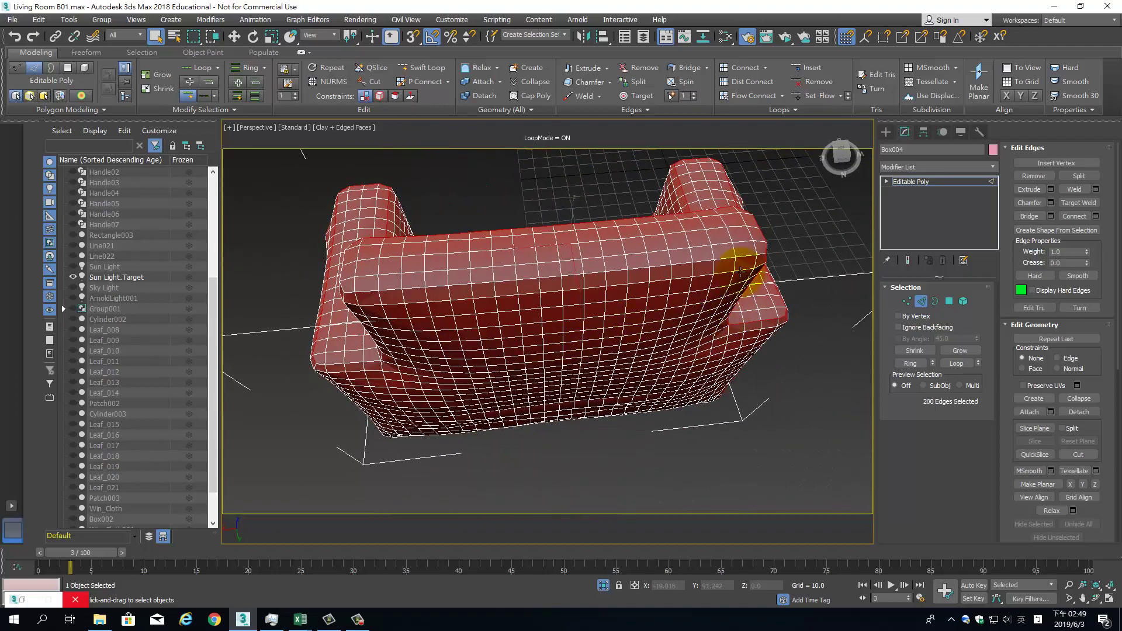
pyautogui.keyDown('ctrl'); pyautogui.click(738, 255); pyautogui.keyUp('ctrl')
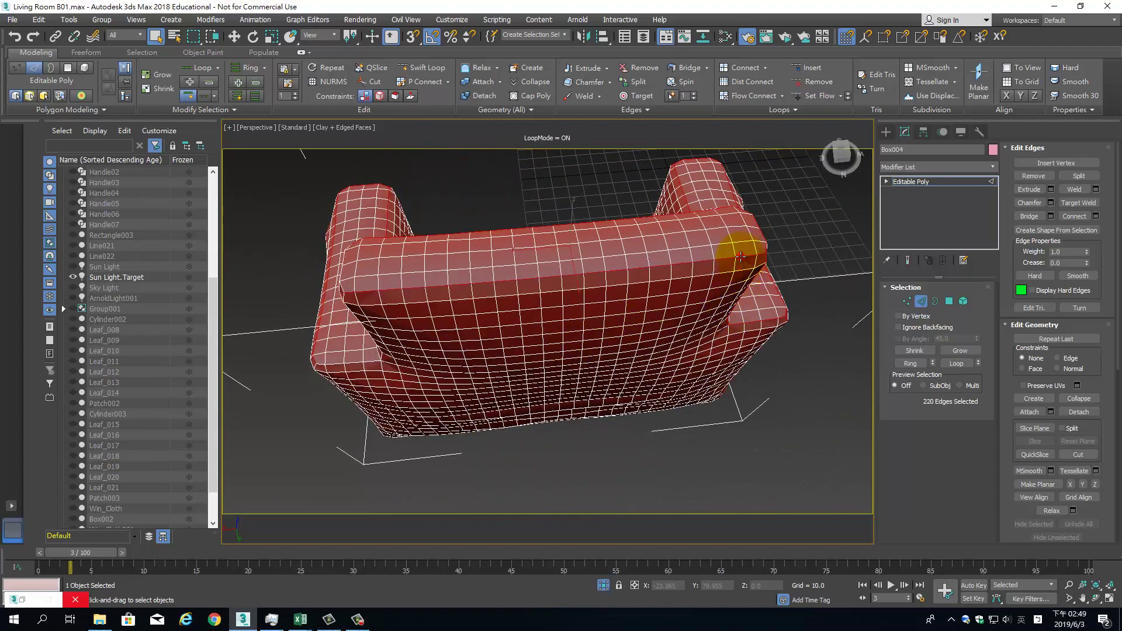
pyautogui.moveTo(731, 250)
pyautogui.keyDown('alt'); pyautogui.mouseDown(button='middle')
pyautogui.moveTo(681, 306)
pyautogui.moveTo(671, 288)
pyautogui.moveTo(748, 301)
pyautogui.moveTo(672, 293)
pyautogui.mouseUp(button='middle'); pyautogui.keyUp('alt')
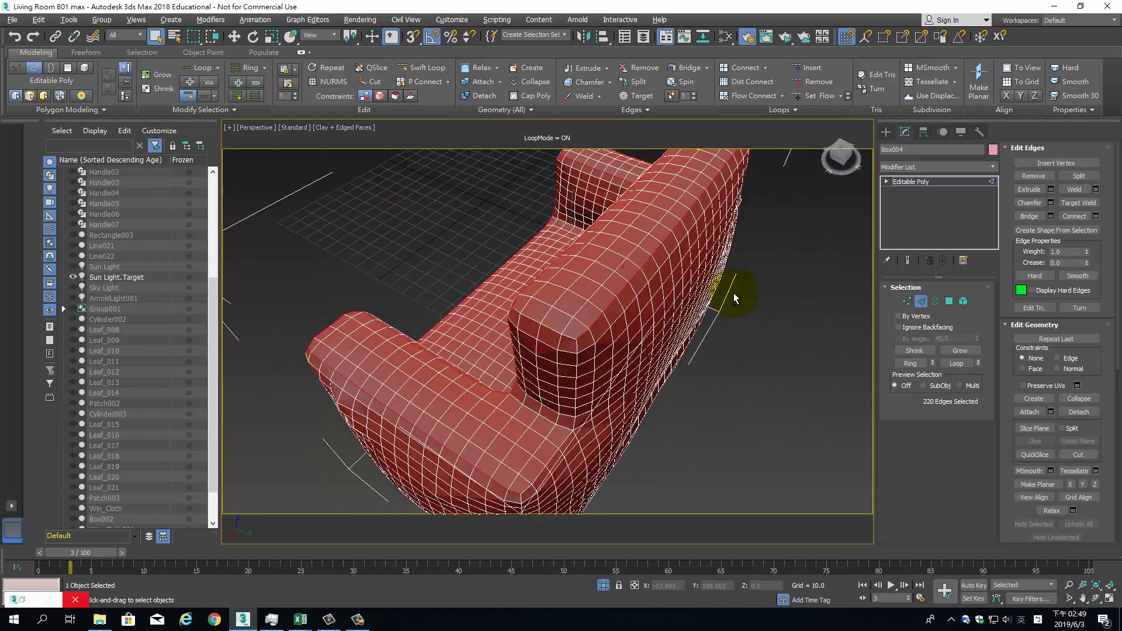
pyautogui.keyDown('ctrl'); pyautogui.click(597, 363); pyautogui.keyUp('ctrl')
pyautogui.keyDown('ctrl'); pyautogui.click(564, 441); pyautogui.keyUp('ctrl')
pyautogui.moveTo(588, 494)
pyautogui.keyDown('alt'); pyautogui.mouseDown(button='middle')
pyautogui.moveTo(488, 430)
pyautogui.moveTo(555, 449)
pyautogui.moveTo(552, 409)
pyautogui.moveTo(612, 414)
pyautogui.moveTo(589, 381)
pyautogui.moveTo(808, 366)
pyautogui.moveTo(779, 384)
pyautogui.moveTo(816, 356)
pyautogui.moveTo(756, 339)
pyautogui.moveTo(676, 339)
pyautogui.moveTo(614, 358)
pyautogui.moveTo(594, 401)
pyautogui.moveTo(618, 420)
pyautogui.moveTo(639, 393)
pyautogui.moveTo(574, 403)
pyautogui.moveTo(579, 433)
pyautogui.moveTo(646, 408)
pyautogui.moveTo(631, 375)
pyautogui.moveTo(756, 393)
pyautogui.moveTo(602, 381)
pyautogui.moveTo(701, 378)
pyautogui.moveTo(631, 363)
pyautogui.mouseUp(button='middle'); pyautogui.keyUp('alt')
# In wireframe, extrude the selected seam edges with height 1.0 and width about 0.6
pyautogui.press('F3')
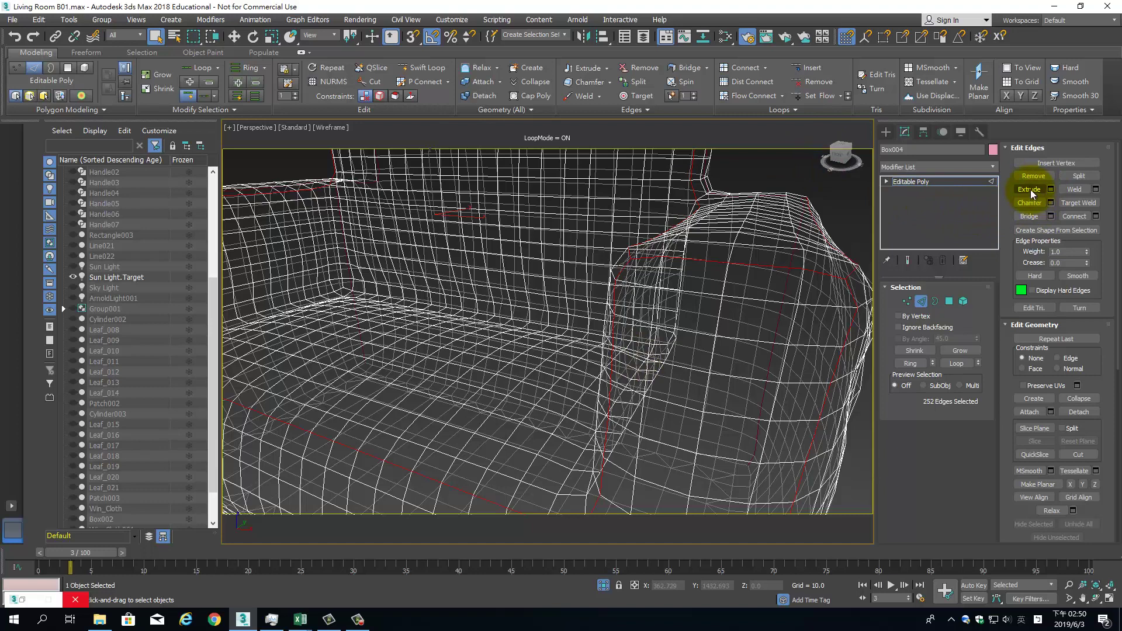
pyautogui.click(1050, 189)
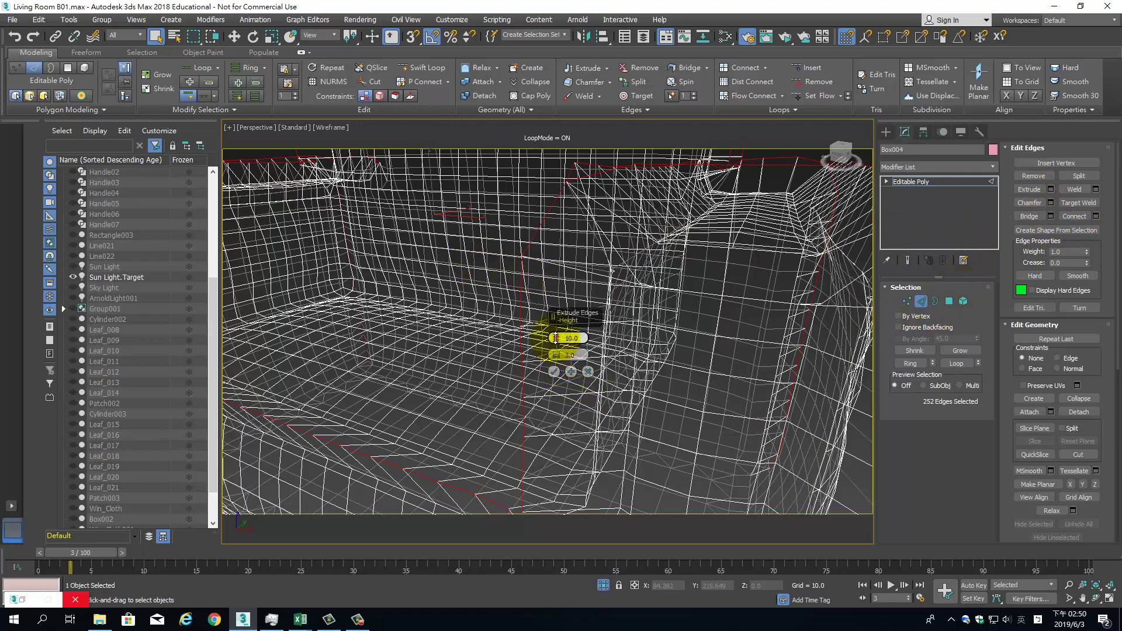
pyautogui.moveTo(555, 338); pyautogui.dragTo(557, 358)
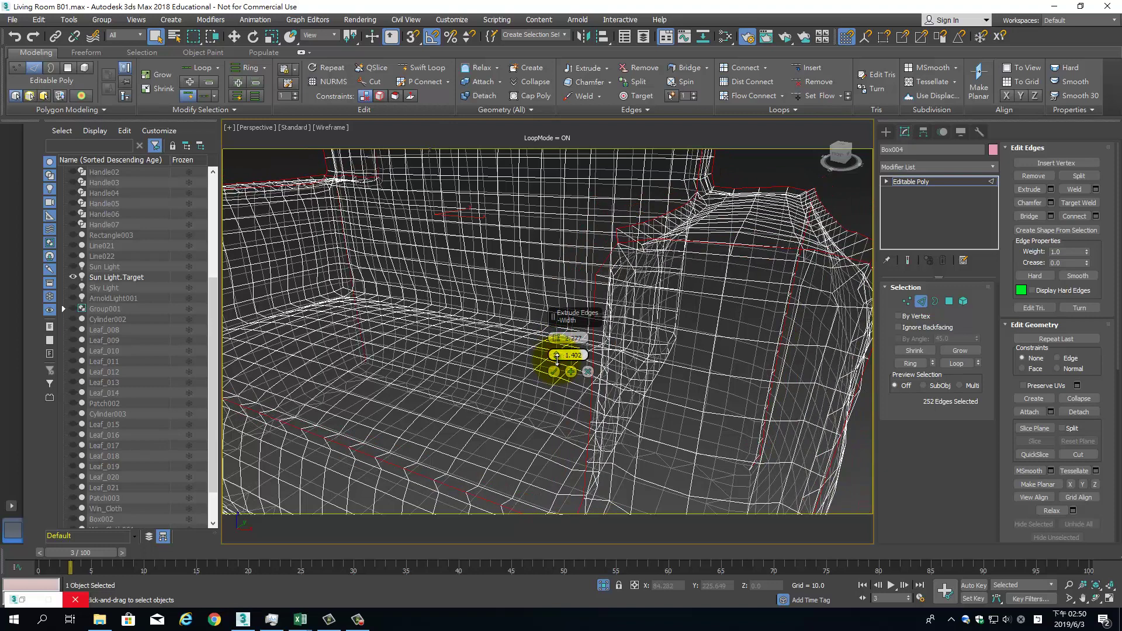
pyautogui.moveTo(555, 355); pyautogui.dragTo(555, 355)
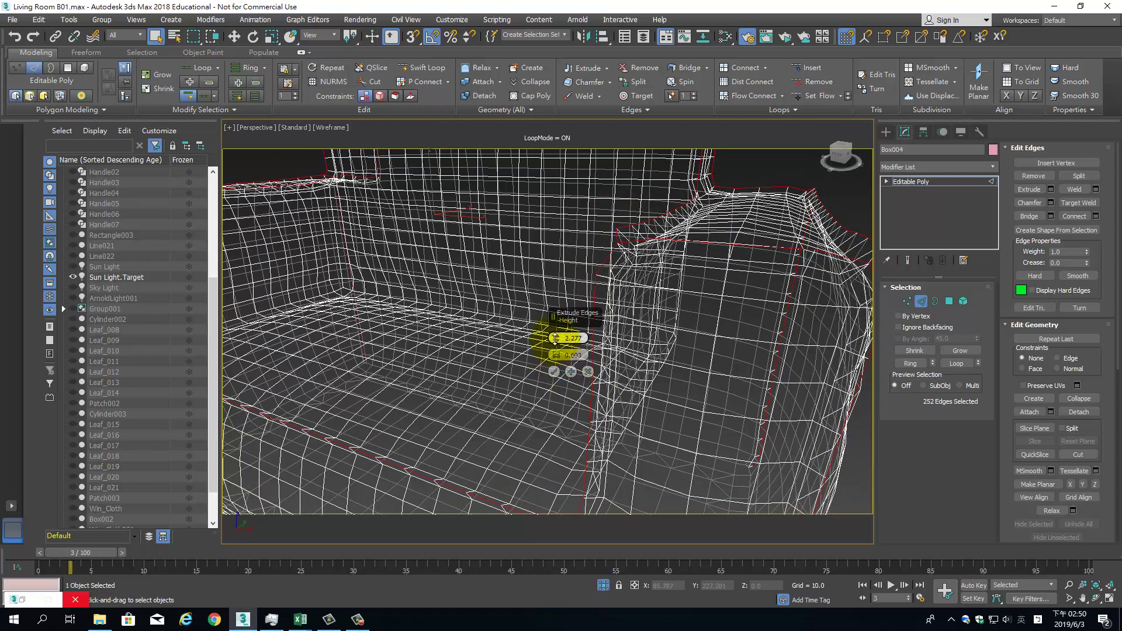
pyautogui.moveTo(554, 338); pyautogui.dragTo(555, 344)
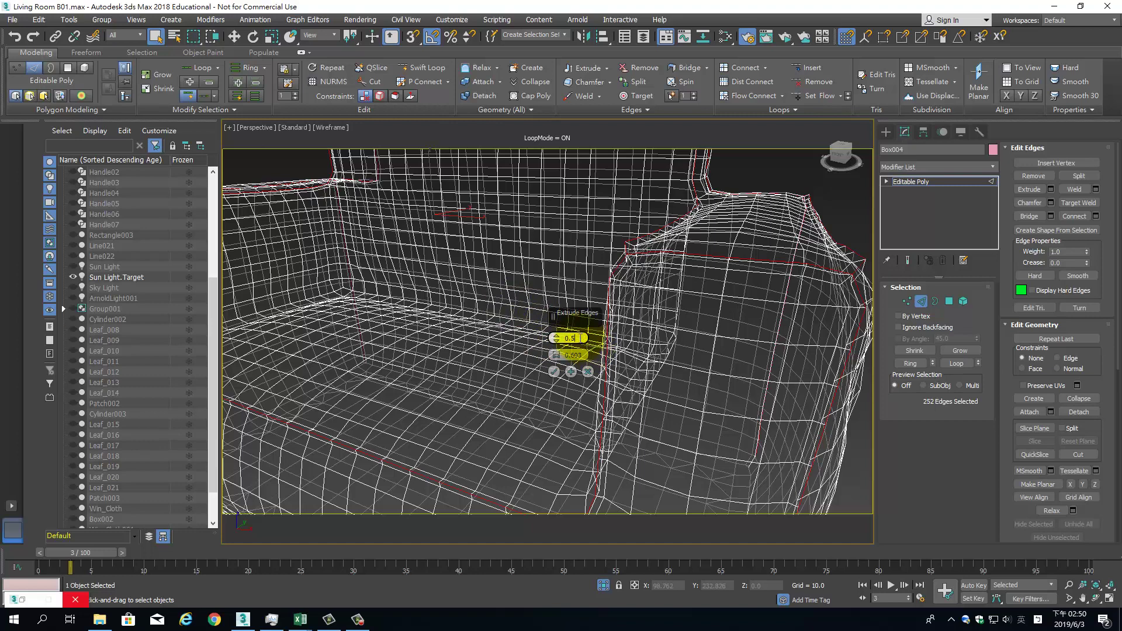
pyautogui.click(579, 338)
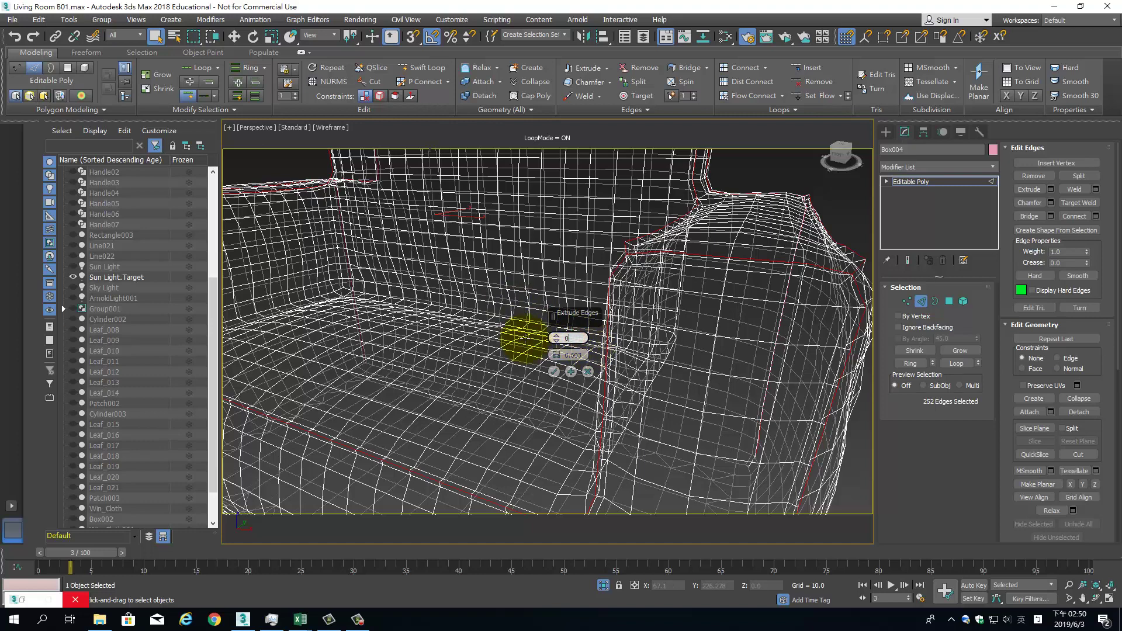
pyautogui.click(570, 355)
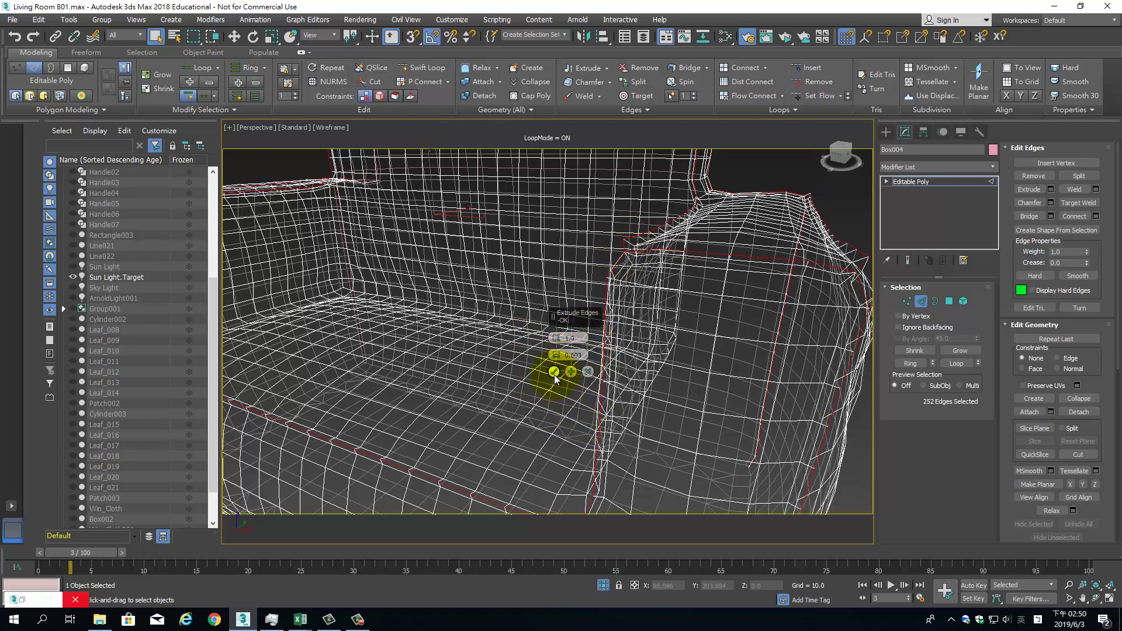
pyautogui.click(554, 373)
pyautogui.keyDown('alt'); pyautogui.moveTo(863, 250); pyautogui.dragTo(796, 225, button='middle'); pyautogui.keyUp('alt')
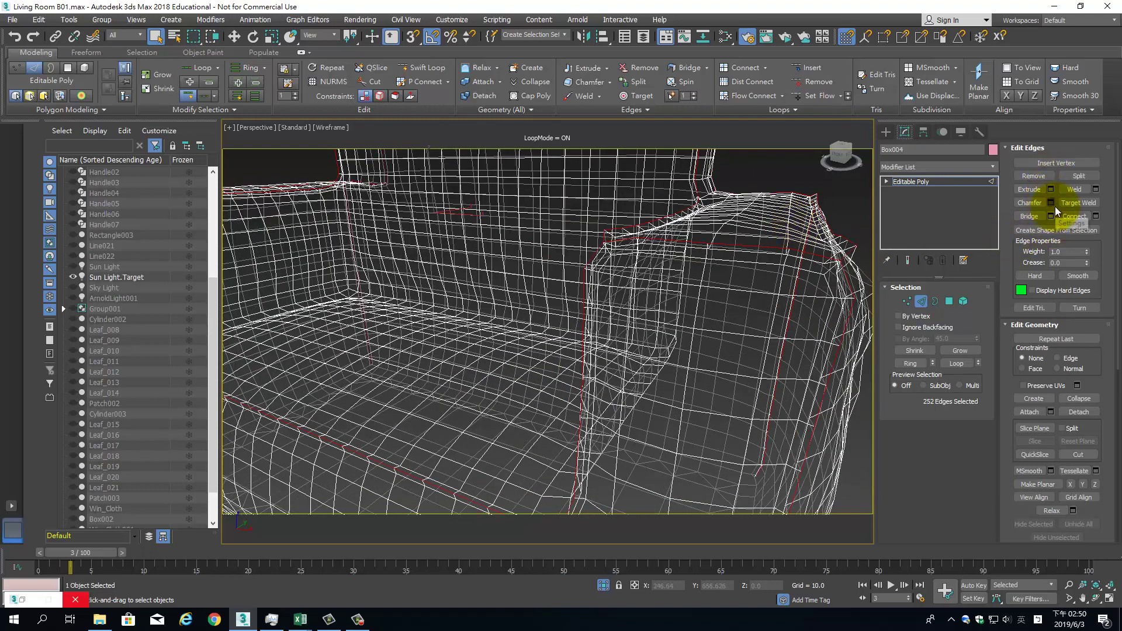
# Chamfer the selected seam edges by 0.5 and clear the edge selection
pyautogui.click(1052, 202)
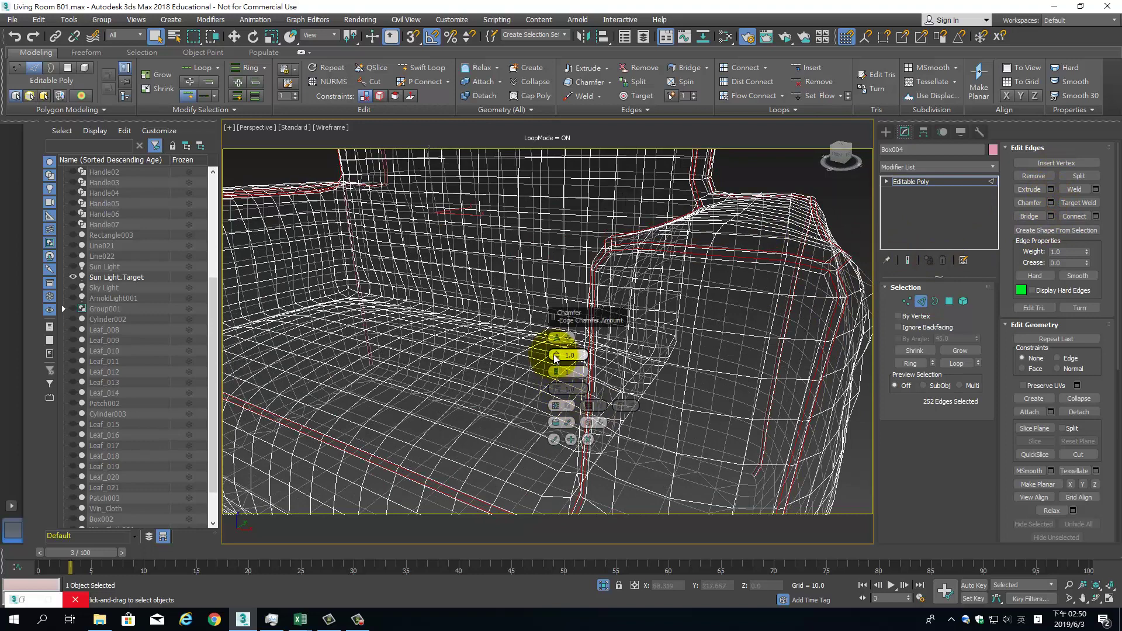
pyautogui.moveTo(556, 358); pyautogui.dragTo(559, 355)
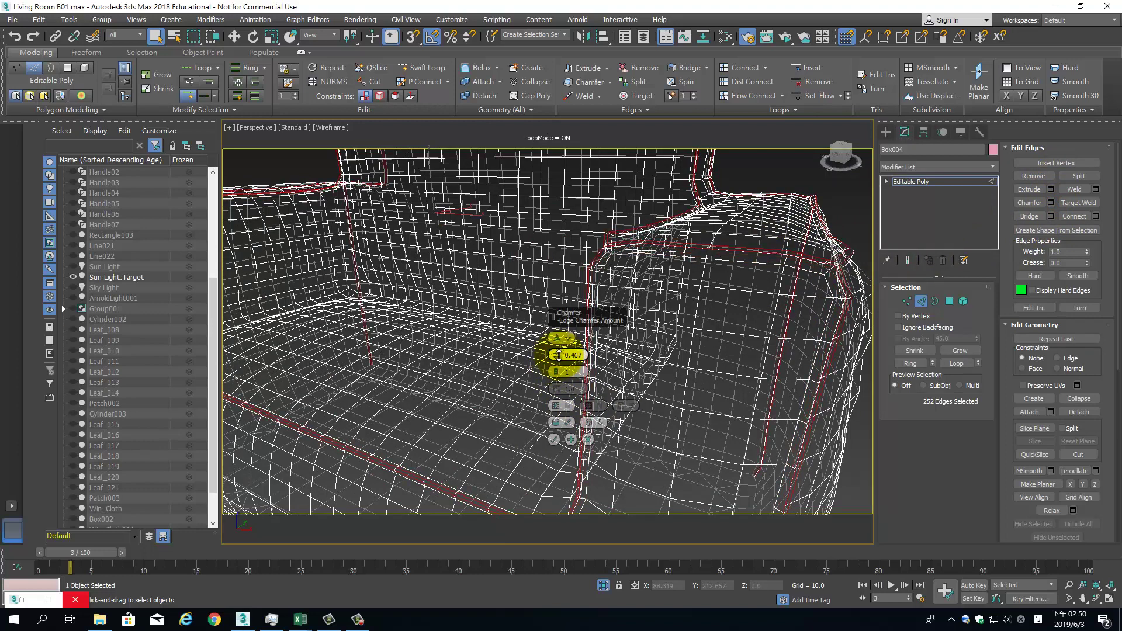
pyautogui.moveTo(559, 355); pyautogui.dragTo(567, 359)
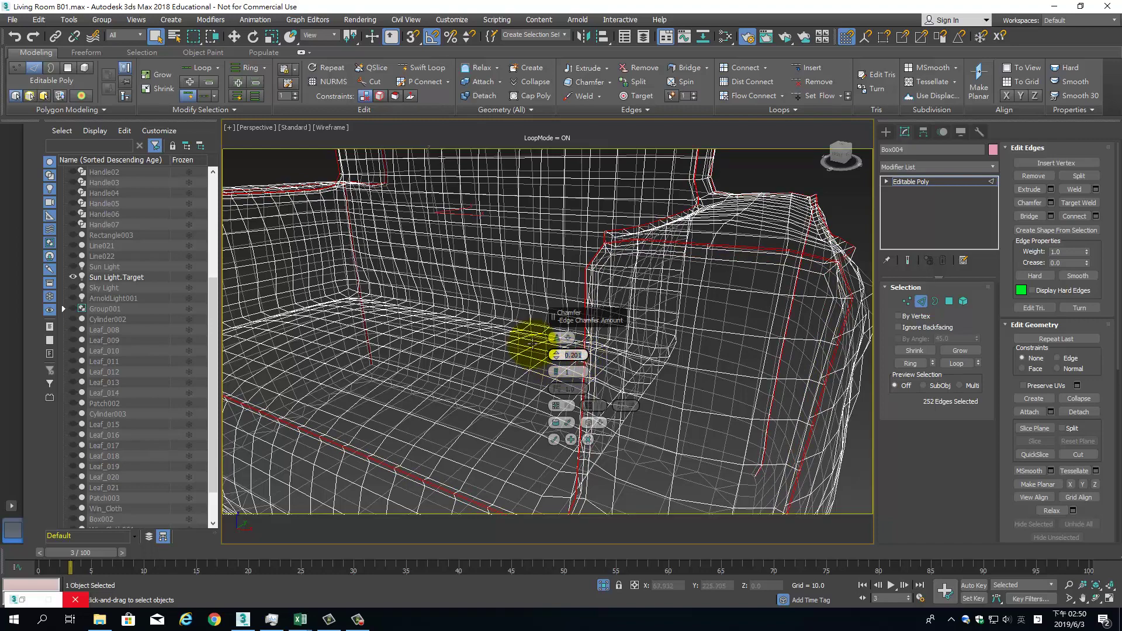
pyautogui.write('0.4')
pyautogui.press('Return')
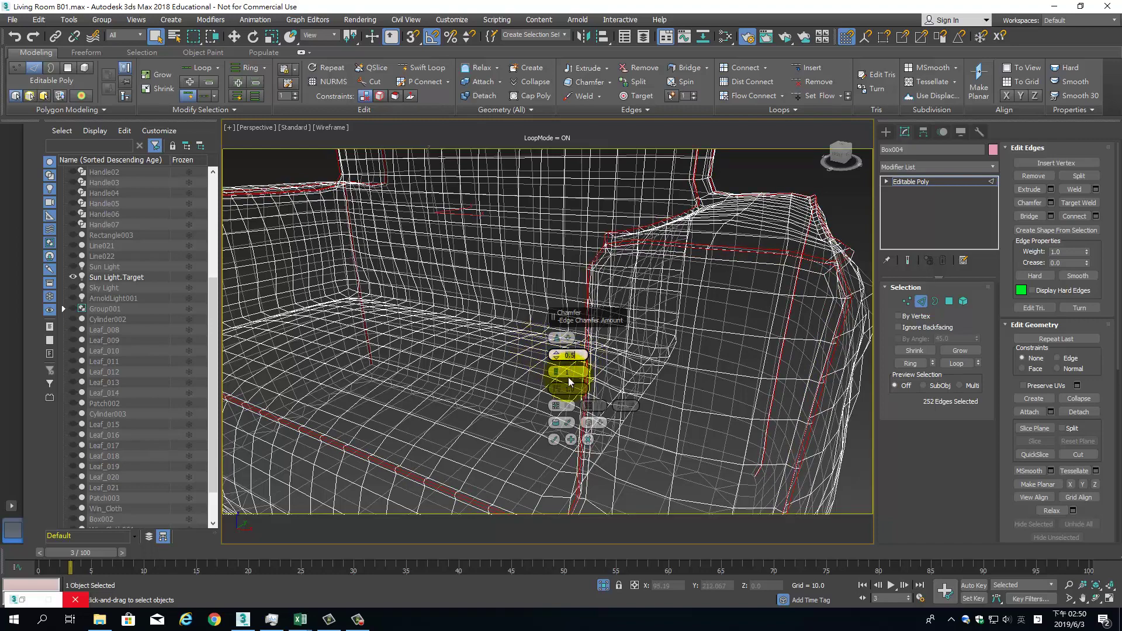
pyautogui.click(553, 439)
pyautogui.moveTo(643, 337); pyautogui.dragTo(613, 333, button='middle')
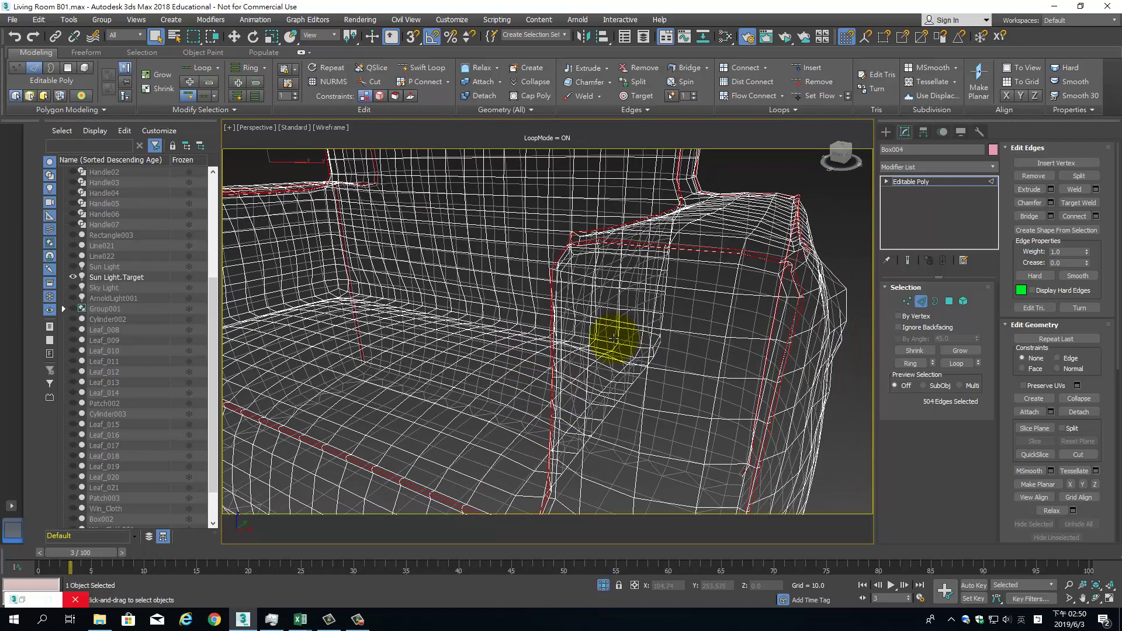
pyautogui.click(851, 216)
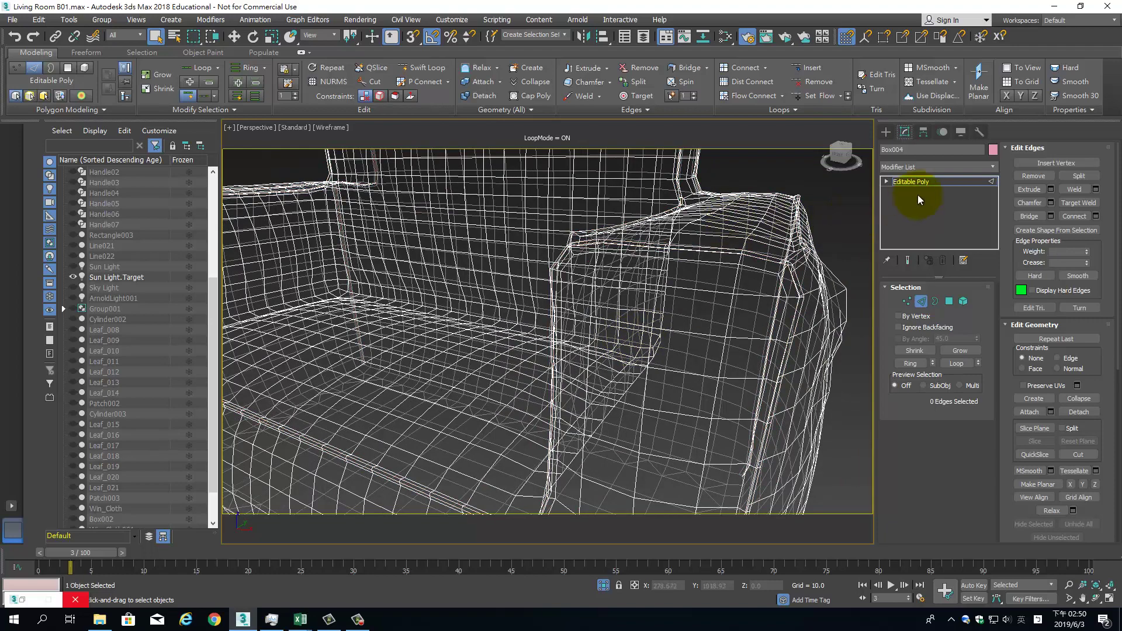
# Return to object level and restore shaded display without edge lines
pyautogui.click(942, 182)
pyautogui.scroll(-5, 835, 225)
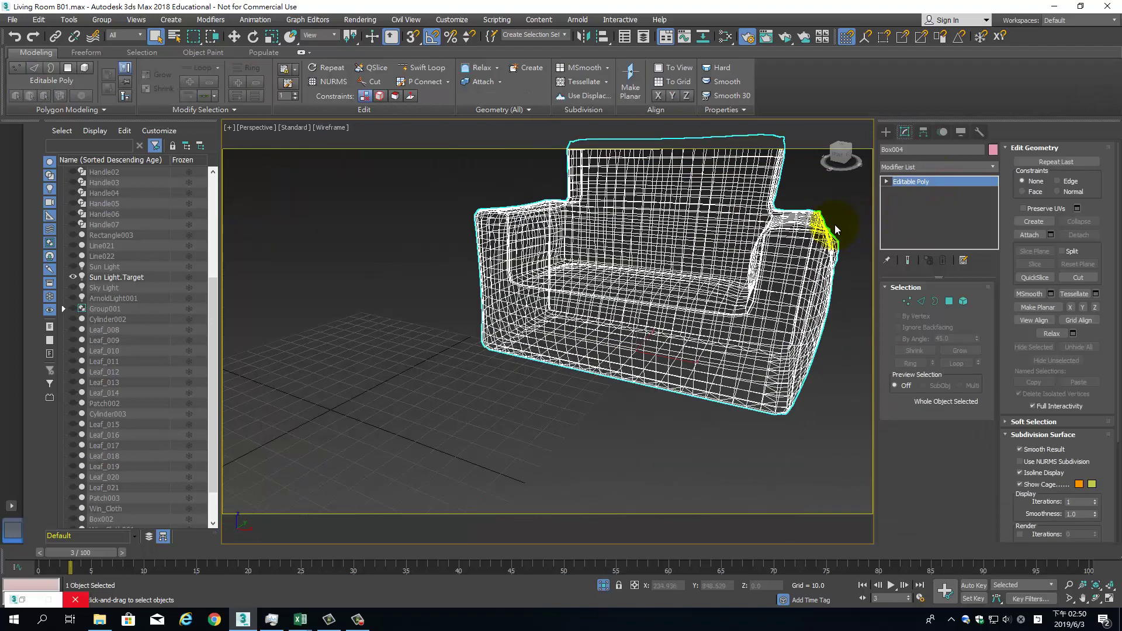
pyautogui.press('F3')
pyautogui.press('F4')
pyautogui.moveTo(835, 228)
pyautogui.keyDown('alt'); pyautogui.mouseDown(button='middle')
pyautogui.moveTo(739, 264)
pyautogui.moveTo(743, 298)
pyautogui.moveTo(806, 283)
pyautogui.mouseUp(button='middle'); pyautogui.keyUp('alt')
pyautogui.scroll(3, 746, 292)
pyautogui.scroll(4, 746, 292)
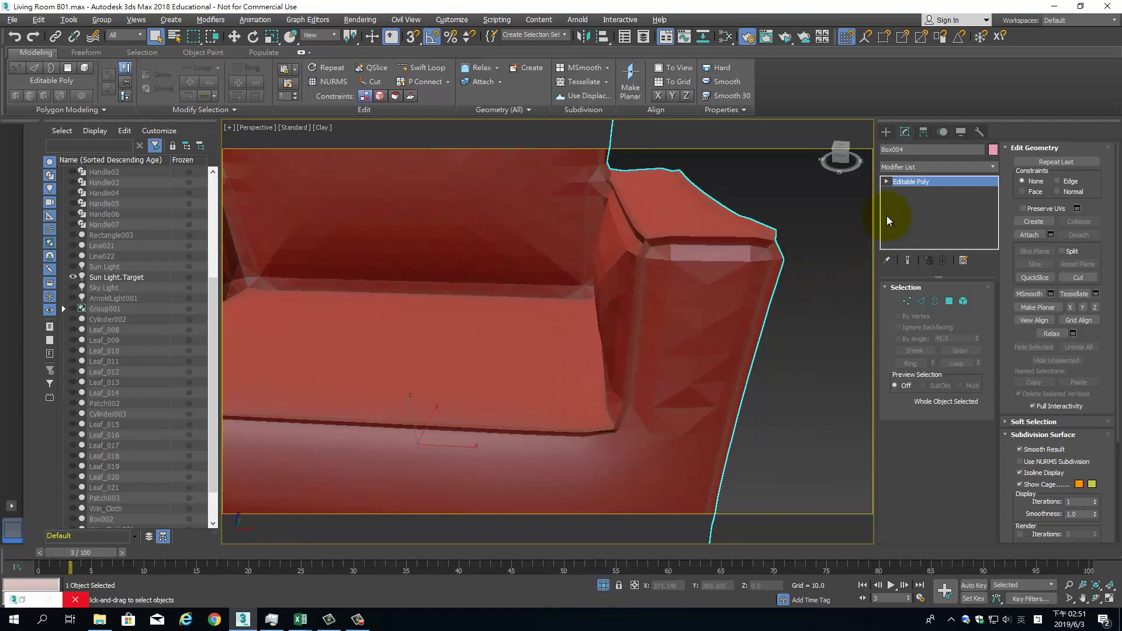
# Chamfer the selected seam edges again by 0.5
pyautogui.click(921, 302)
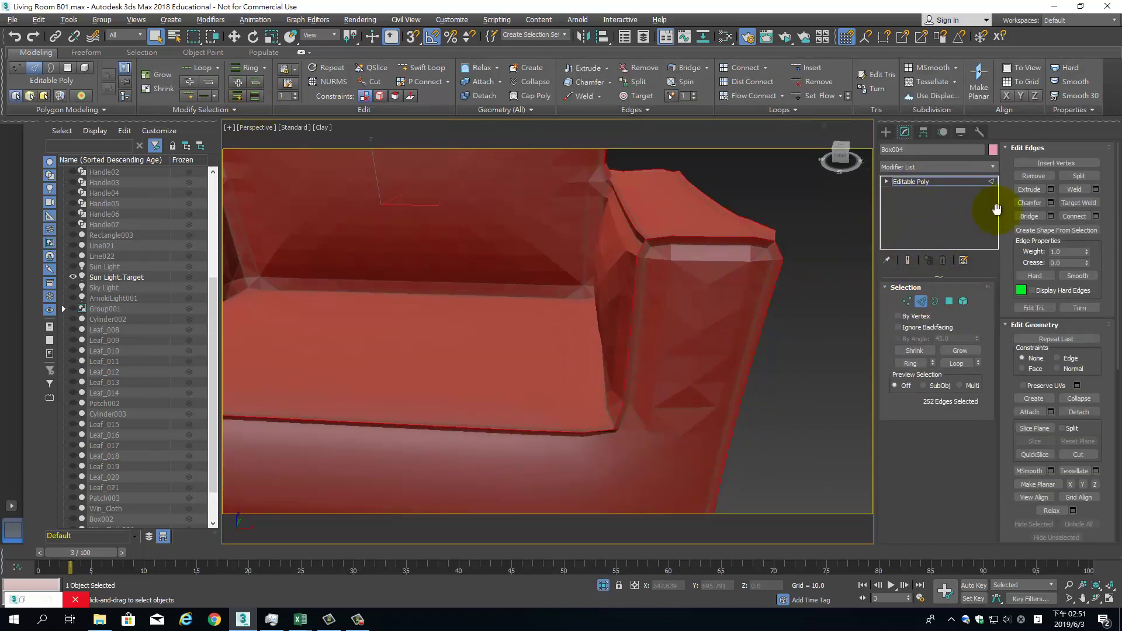
pyautogui.click(1050, 203)
pyautogui.write('0.65')
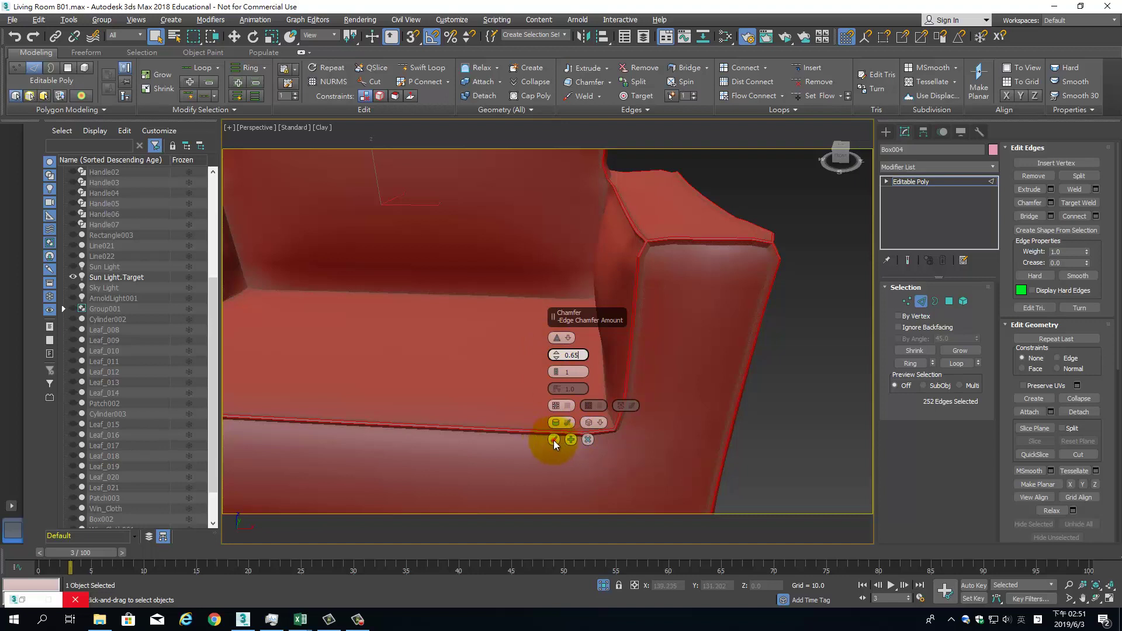
pyautogui.click(553, 440)
pyautogui.moveTo(729, 300)
pyautogui.keyDown('alt'); pyautogui.mouseDown(button='middle')
pyautogui.moveTo(757, 303)
pyautogui.moveTo(667, 285)
pyautogui.mouseUp(button='middle'); pyautogui.keyUp('alt')
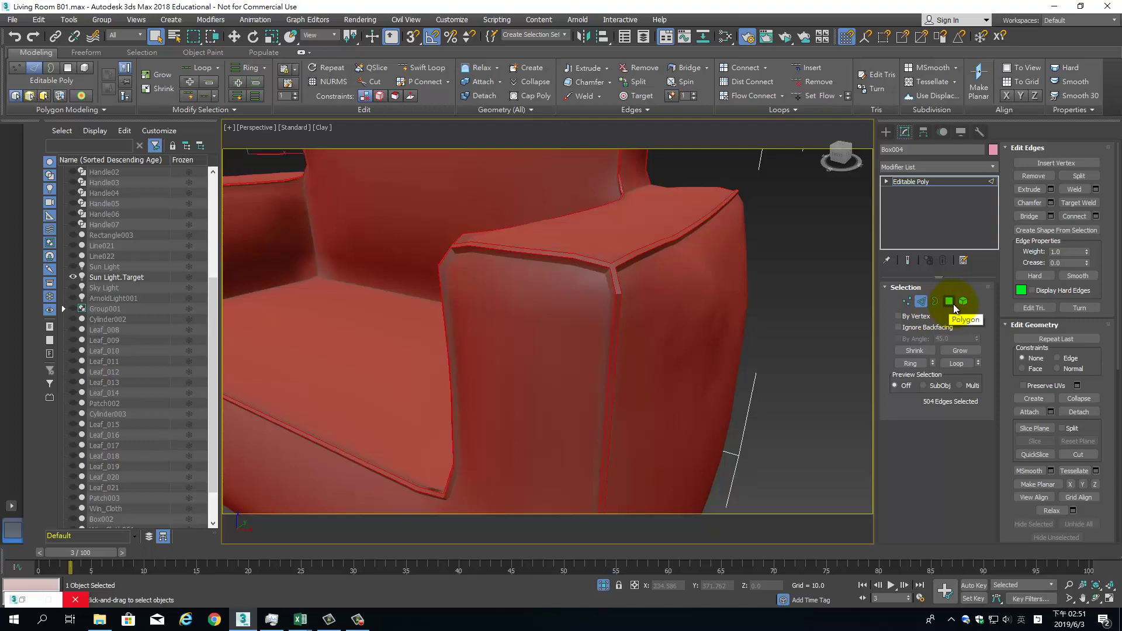
# Clear the polygon selection and return Box004 to object level
pyautogui.click(949, 301)
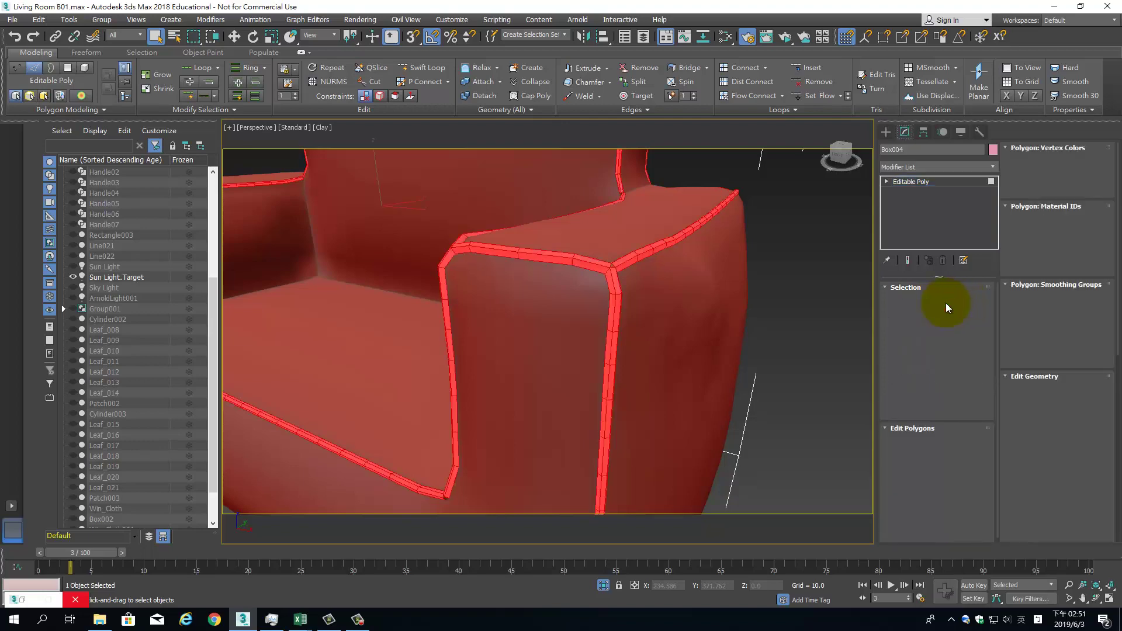
pyautogui.keyDown('alt'); pyautogui.moveTo(634, 277); pyautogui.dragTo(650, 290, button='middle'); pyautogui.keyUp('alt')
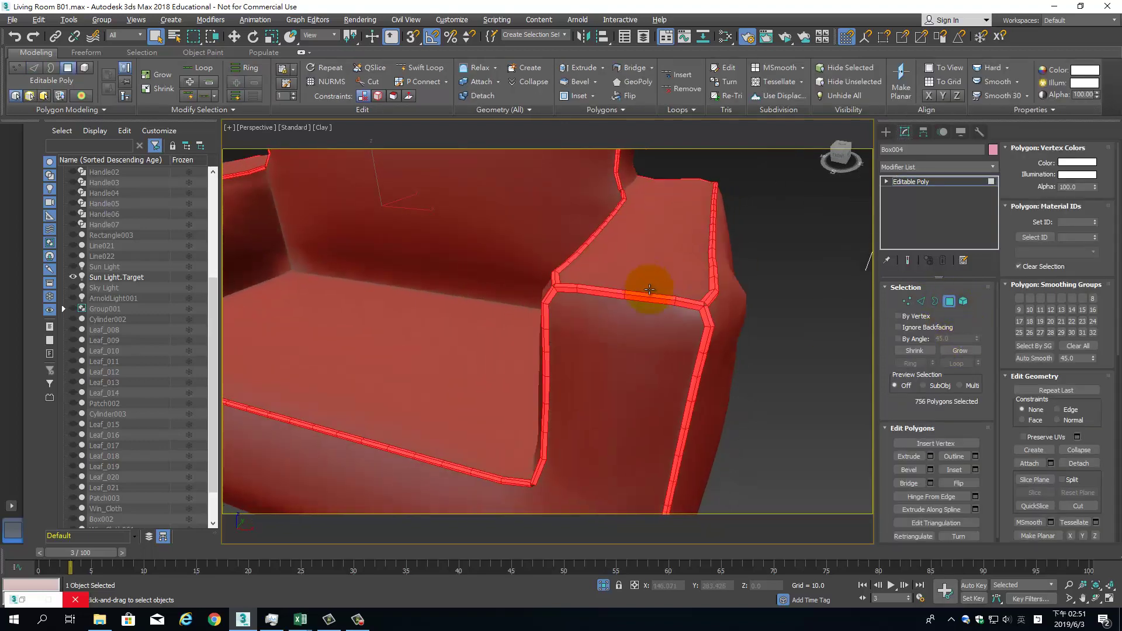
pyautogui.moveTo(723, 306)
pyautogui.keyDown('alt'); pyautogui.mouseDown(button='middle')
pyautogui.moveTo(833, 316)
pyautogui.moveTo(806, 311)
pyautogui.mouseUp(button='middle'); pyautogui.keyUp('alt')
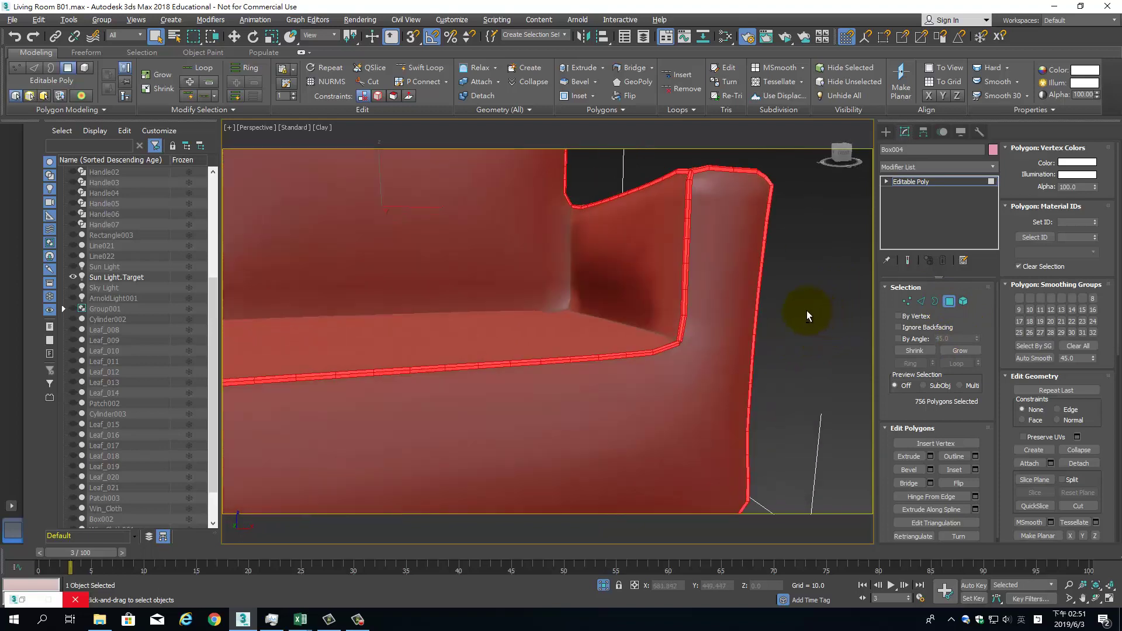
pyautogui.scroll(-5, 697, 288)
pyautogui.keyDown('alt'); pyautogui.moveTo(697, 288); pyautogui.dragTo(466, 346, button='middle'); pyautogui.keyUp('alt')
pyautogui.moveTo(561, 260)
pyautogui.keyDown('alt'); pyautogui.mouseDown(button='middle')
pyautogui.moveTo(539, 295)
pyautogui.moveTo(780, 252)
pyautogui.mouseUp(button='middle'); pyautogui.keyUp('alt')
pyautogui.click(781, 246)
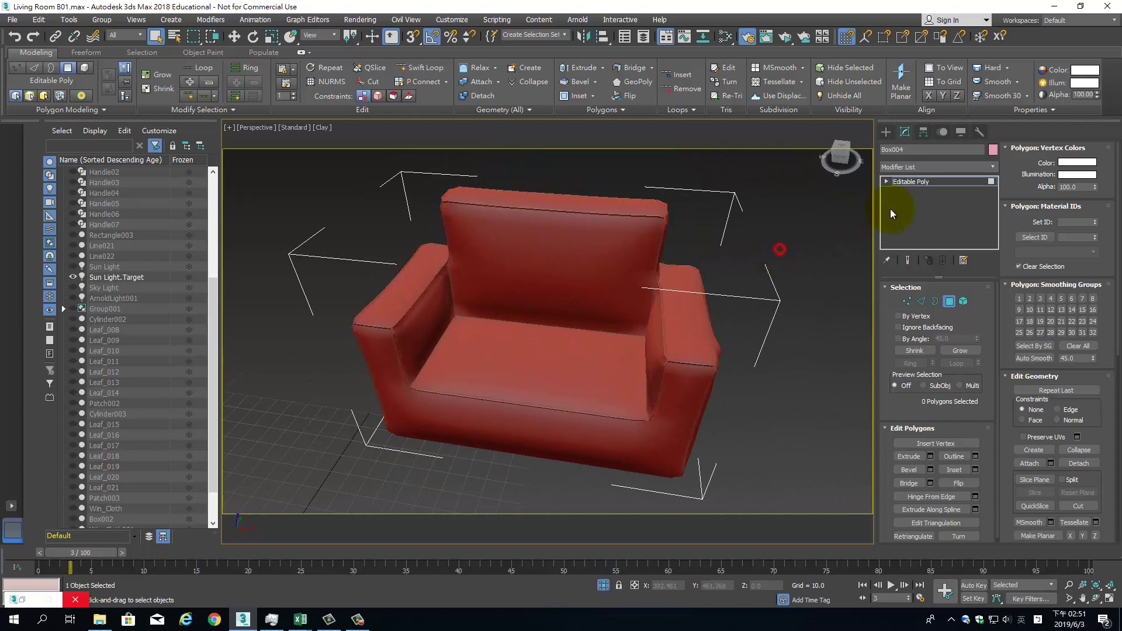
pyautogui.click(948, 184)
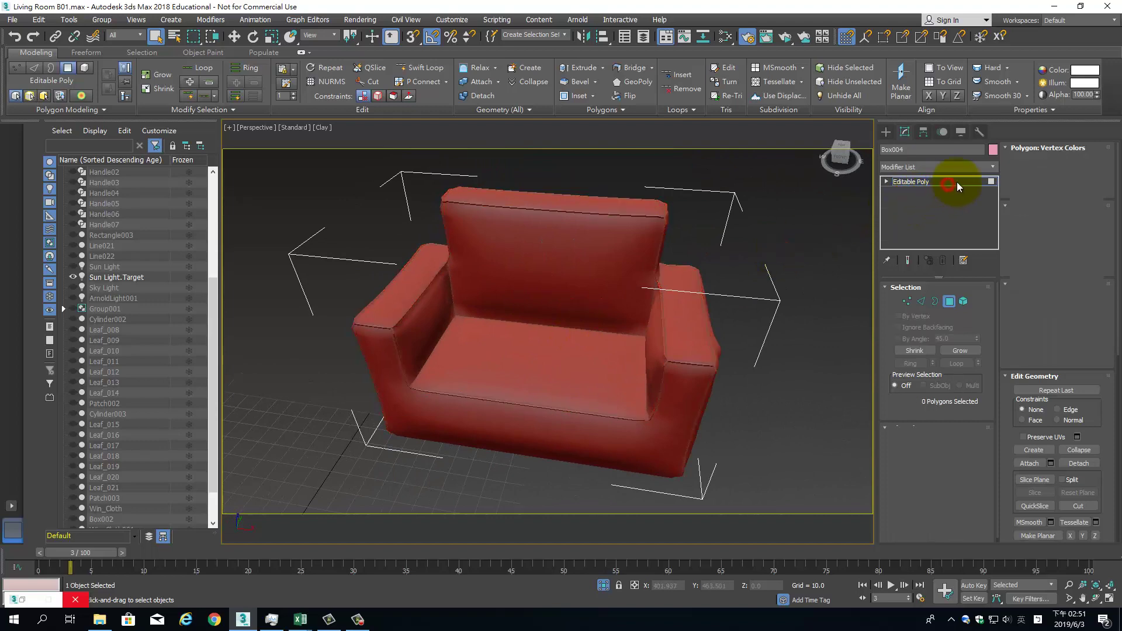
# Add a TurboSmooth modifier to Box004 to round off the armchair
pyautogui.click(993, 167)
pyautogui.click(994, 168)
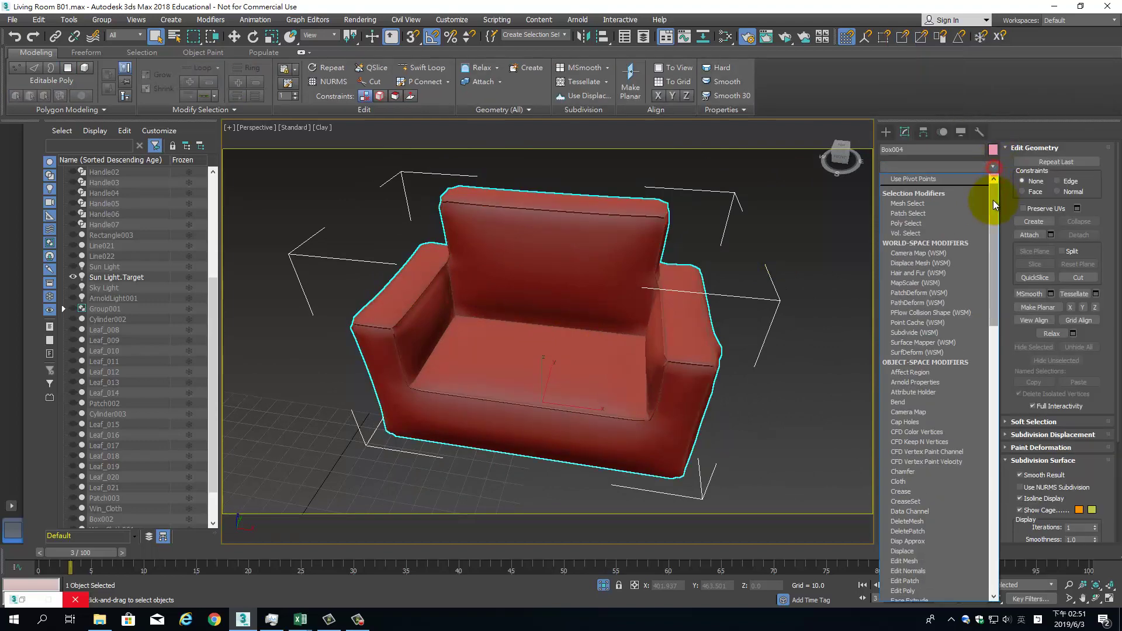
pyautogui.moveTo(994, 200); pyautogui.dragTo(991, 584)
pyautogui.click(935, 407)
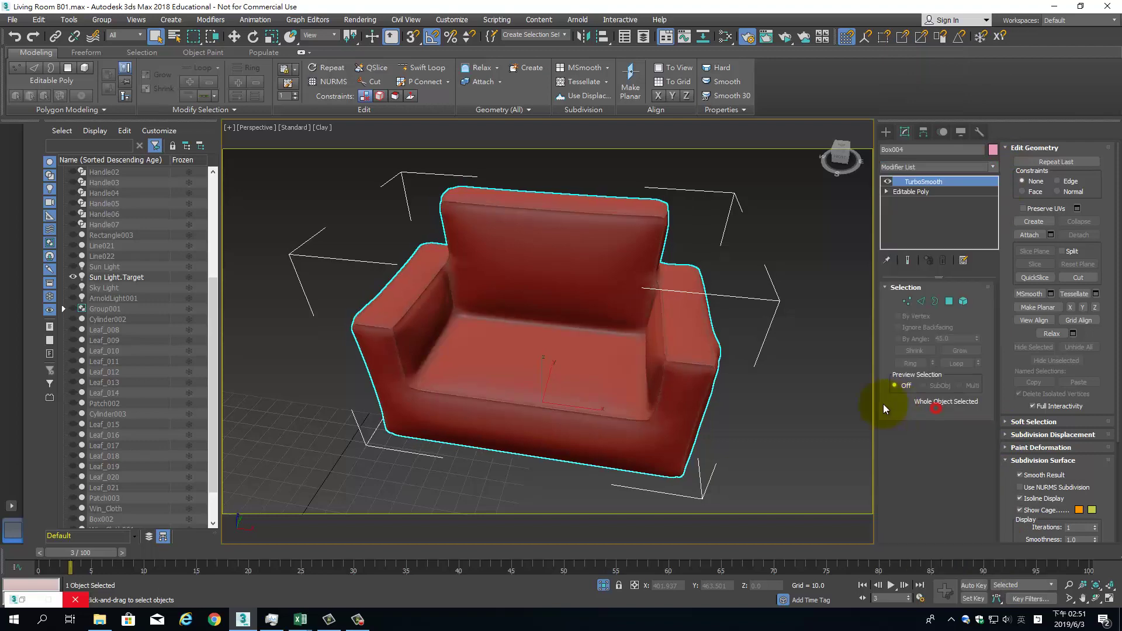
pyautogui.click(802, 395)
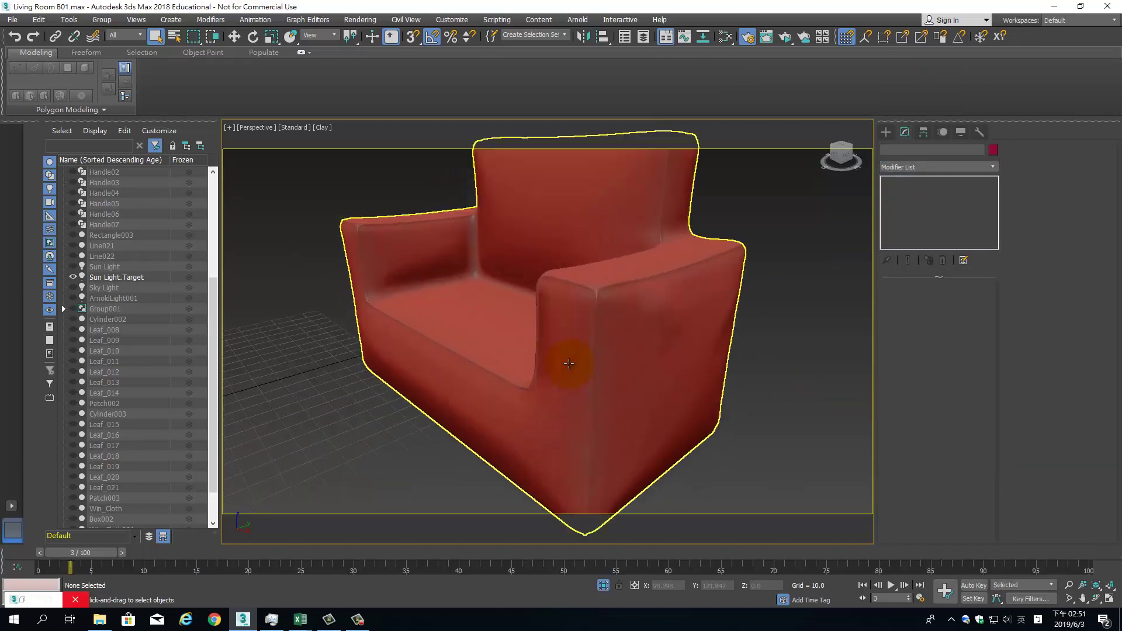
# Orbit around the smoothed armchair, then exit Isolate Selection to show the whole room
pyautogui.scroll(5, 585, 359)
pyautogui.moveTo(639, 356)
pyautogui.keyDown('alt'); pyautogui.mouseDown(button='middle')
pyautogui.moveTo(697, 365)
pyautogui.moveTo(647, 371)
pyautogui.moveTo(651, 343)
pyautogui.moveTo(625, 363)
pyautogui.moveTo(665, 324)
pyautogui.mouseUp(button='middle'); pyautogui.keyUp('alt')
pyautogui.scroll(-2, 665, 324)
pyautogui.moveTo(621, 363)
pyautogui.keyDown('alt'); pyautogui.mouseDown(button='middle')
pyautogui.moveTo(581, 356)
pyautogui.moveTo(499, 395)
pyautogui.mouseUp(button='middle'); pyautogui.keyUp('alt')
pyautogui.scroll(-3, 564, 359)
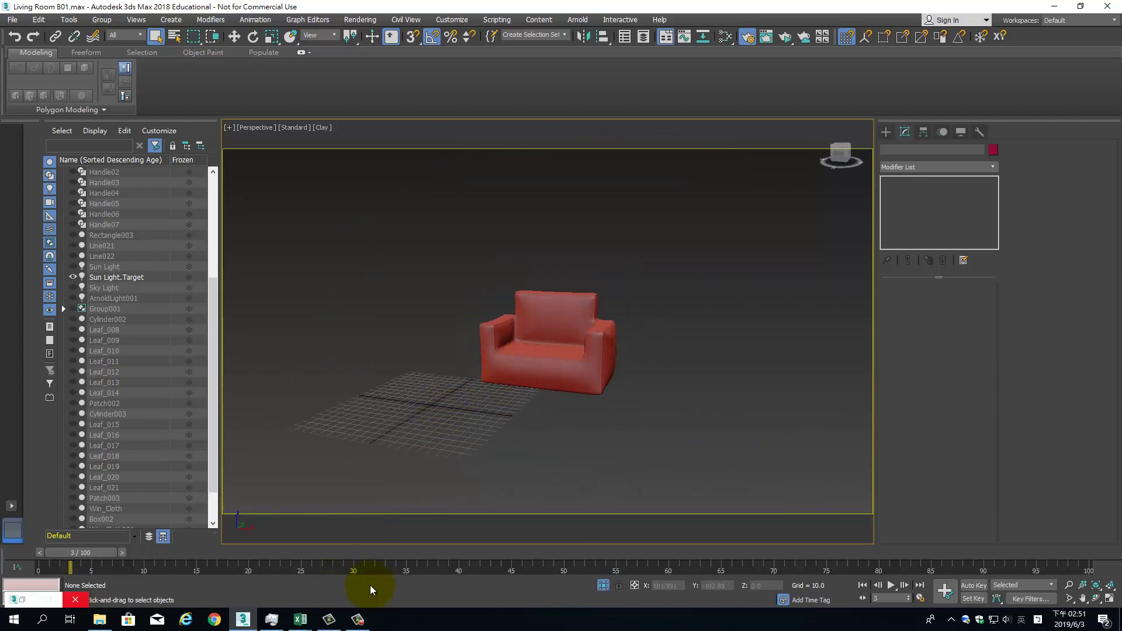
pyautogui.click(604, 585)
pyautogui.moveTo(671, 351)
pyautogui.keyDown('alt'); pyautogui.mouseDown(button='middle')
pyautogui.moveTo(646, 330)
pyautogui.moveTo(701, 324)
pyautogui.moveTo(631, 344)
pyautogui.moveTo(650, 366)
pyautogui.mouseUp(button='middle'); pyautogui.keyUp('alt')
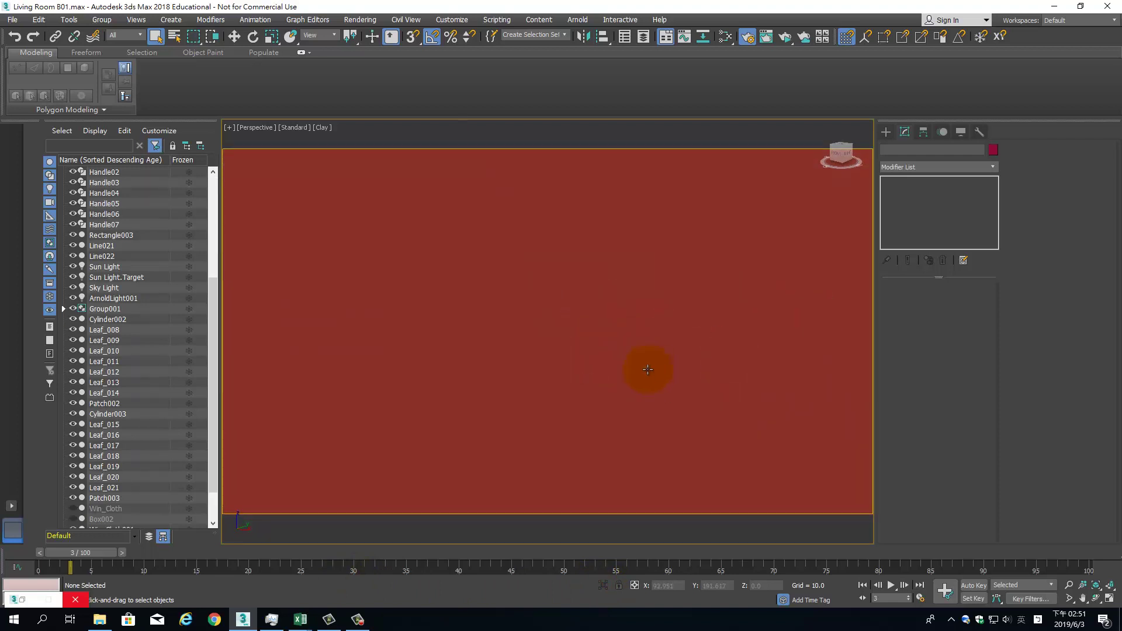
# Switch to the PhysCamera001 view, reselect Box004 and frame more of the room
pyautogui.press('c')
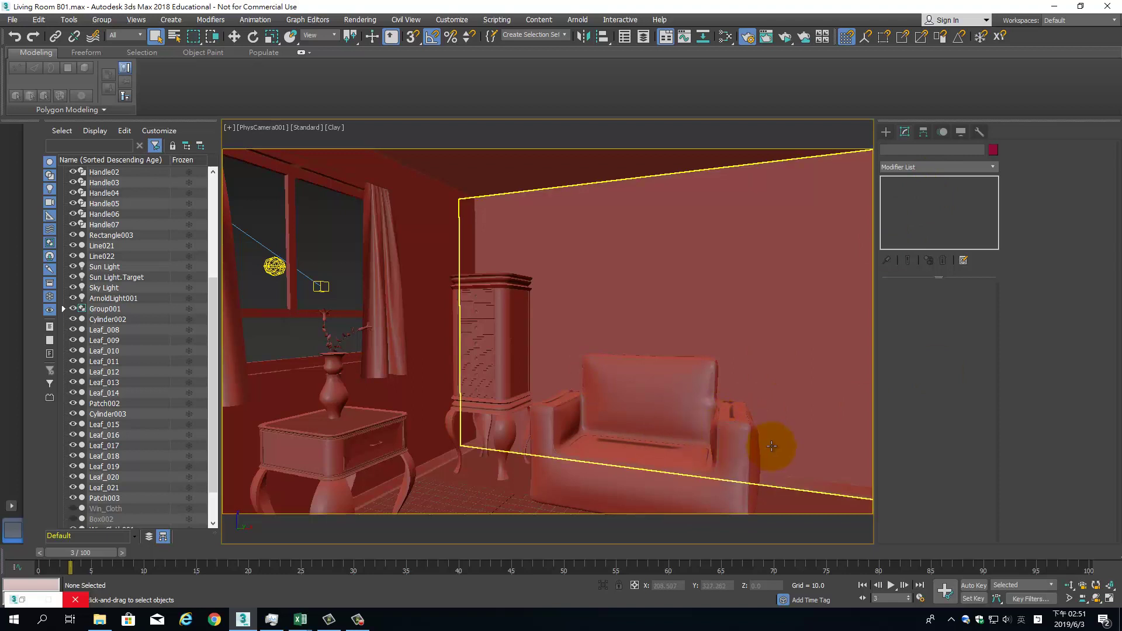
pyautogui.click(727, 444)
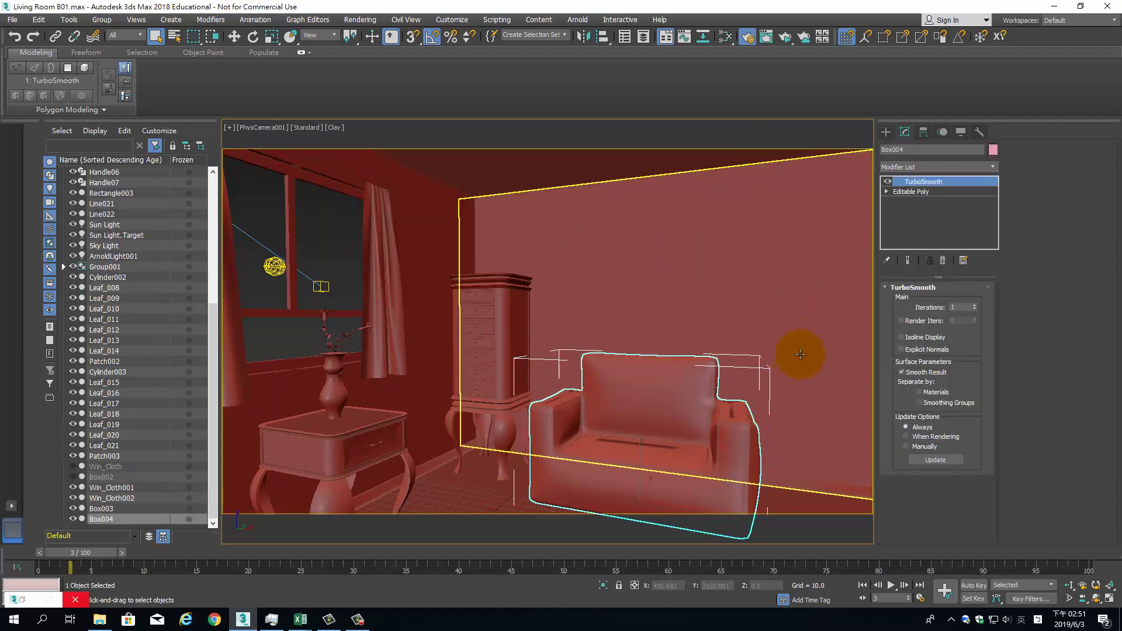
pyautogui.click(273, 336)
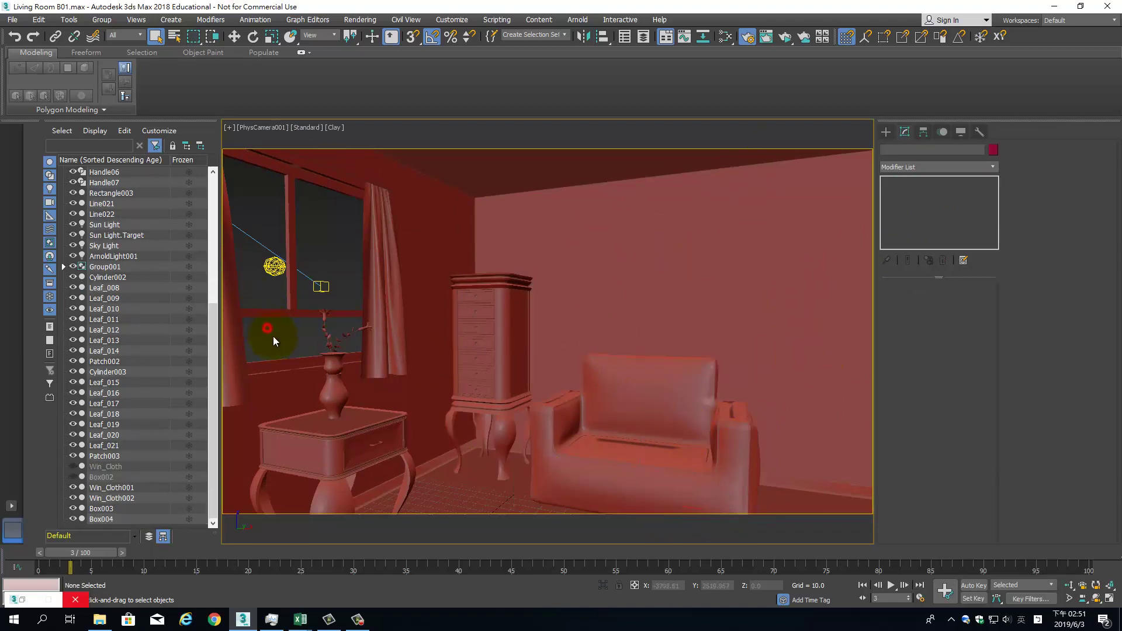
pyautogui.click(724, 416)
pyautogui.moveTo(726, 418)
pyautogui.keyDown('alt'); pyautogui.mouseDown(button='middle')
pyautogui.moveTo(755, 427)
pyautogui.moveTo(730, 428)
pyautogui.moveTo(742, 422)
pyautogui.mouseUp(button='middle'); pyautogui.keyUp('alt')
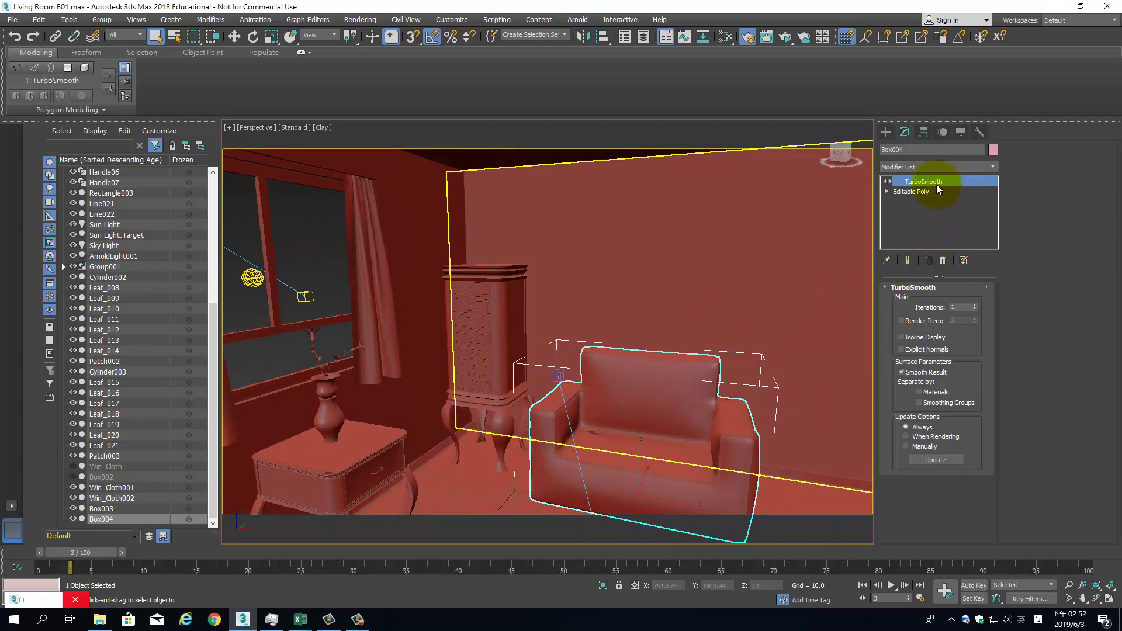
pyautogui.keyDown('alt'); pyautogui.moveTo(644, 407); pyautogui.dragTo(644, 407, button='middle'); pyautogui.keyUp('alt')
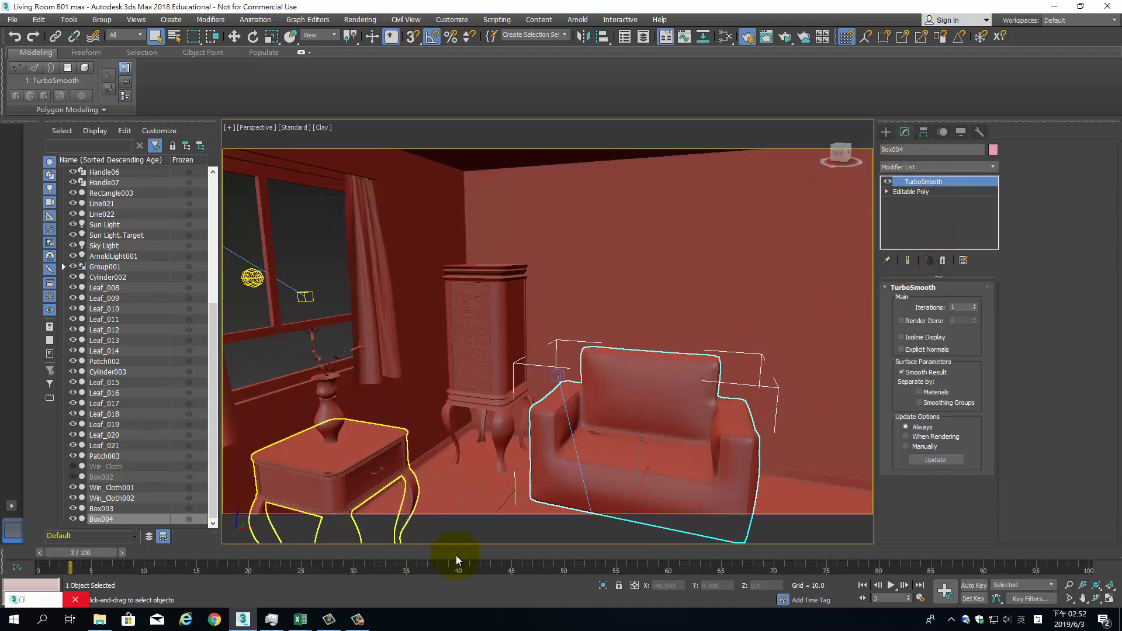
pyautogui.click(601, 443)
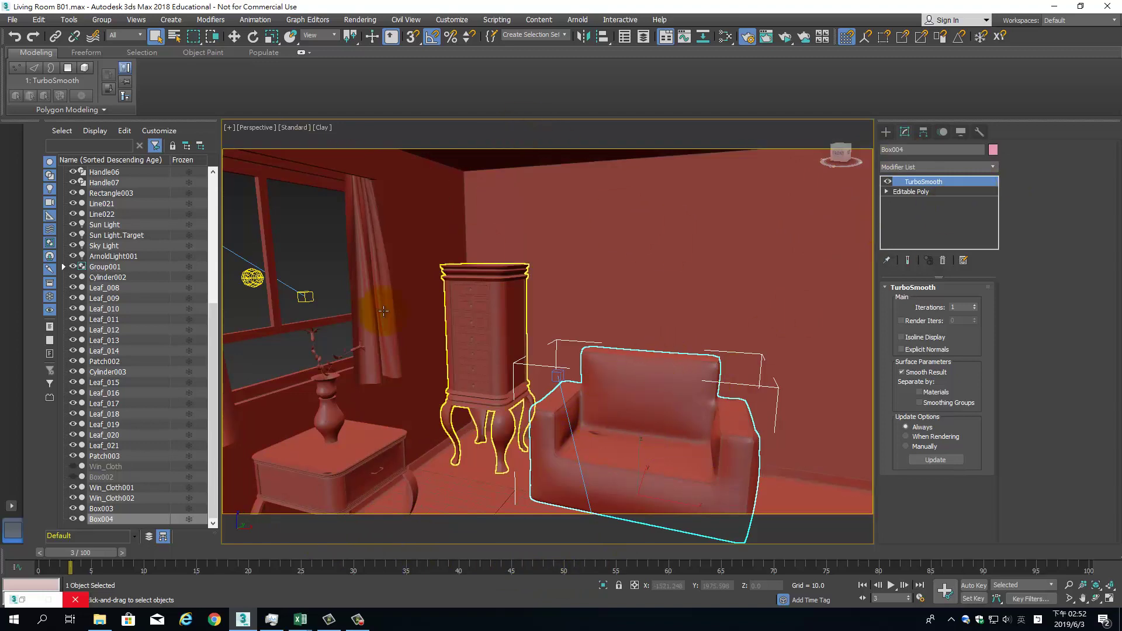
pyautogui.hotkey('shift', 'z')
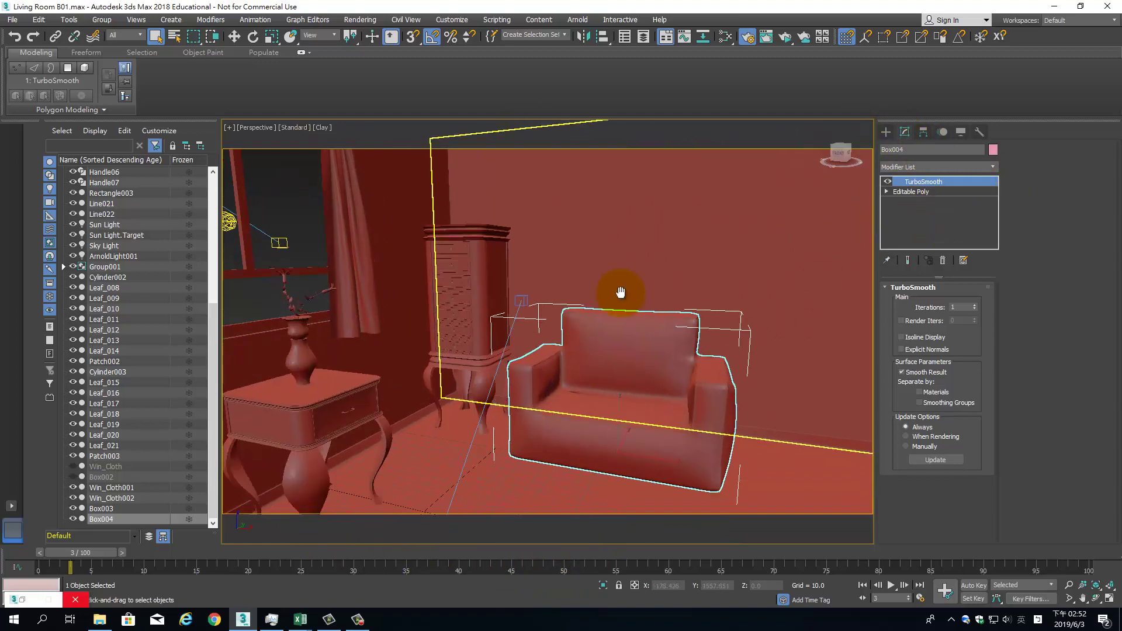
# Draw a new box on the floor in front of the armchair
pyautogui.click(887, 132)
pyautogui.click(915, 203)
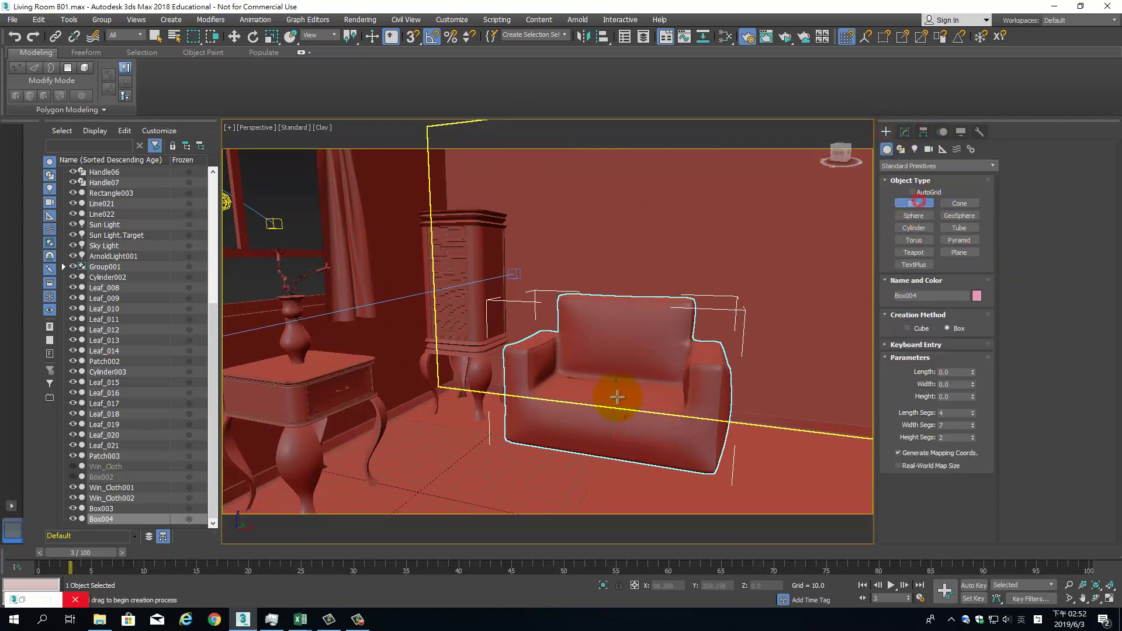
pyautogui.hotkey('shift', 'z')
pyautogui.moveTo(563, 418)
pyautogui.mouseDown()
pyautogui.moveTo(624, 478)
pyautogui.moveTo(610, 469)
pyautogui.mouseUp()
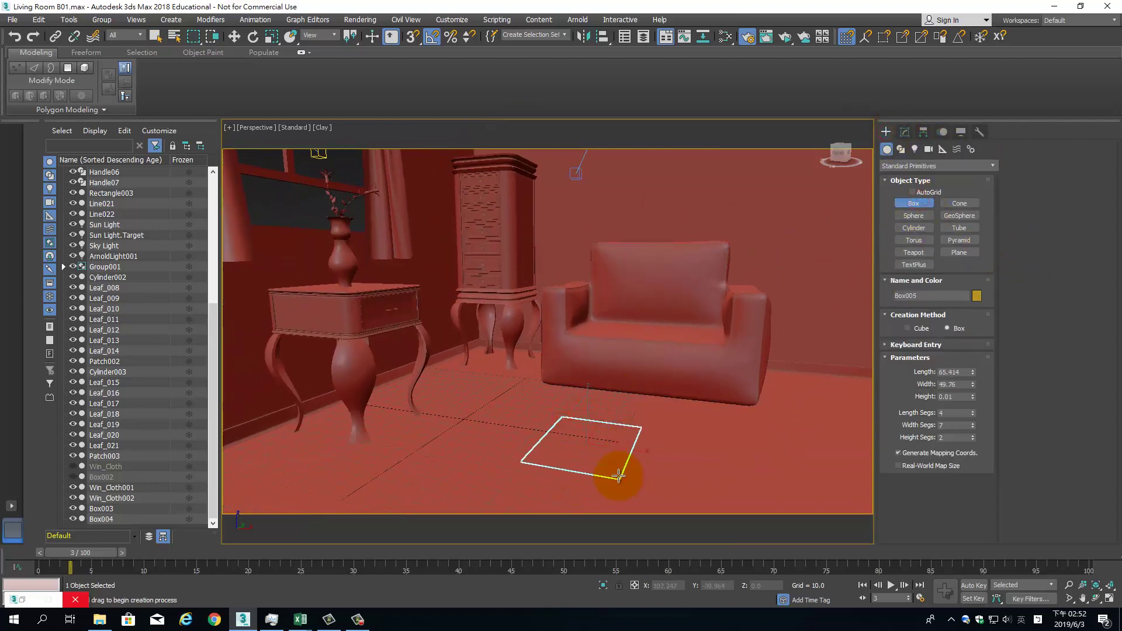
pyautogui.moveTo(608, 469); pyautogui.dragTo(605, 463)
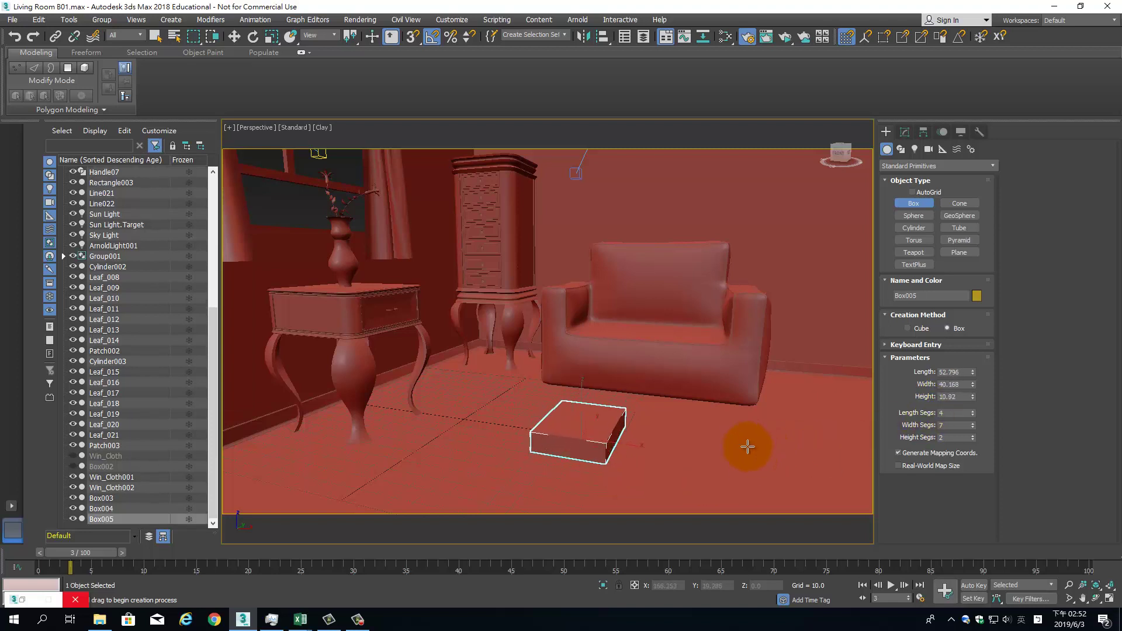
# Size the box to Length 45, Width 45, Height 15 and show edged faces
pyautogui.write('45')
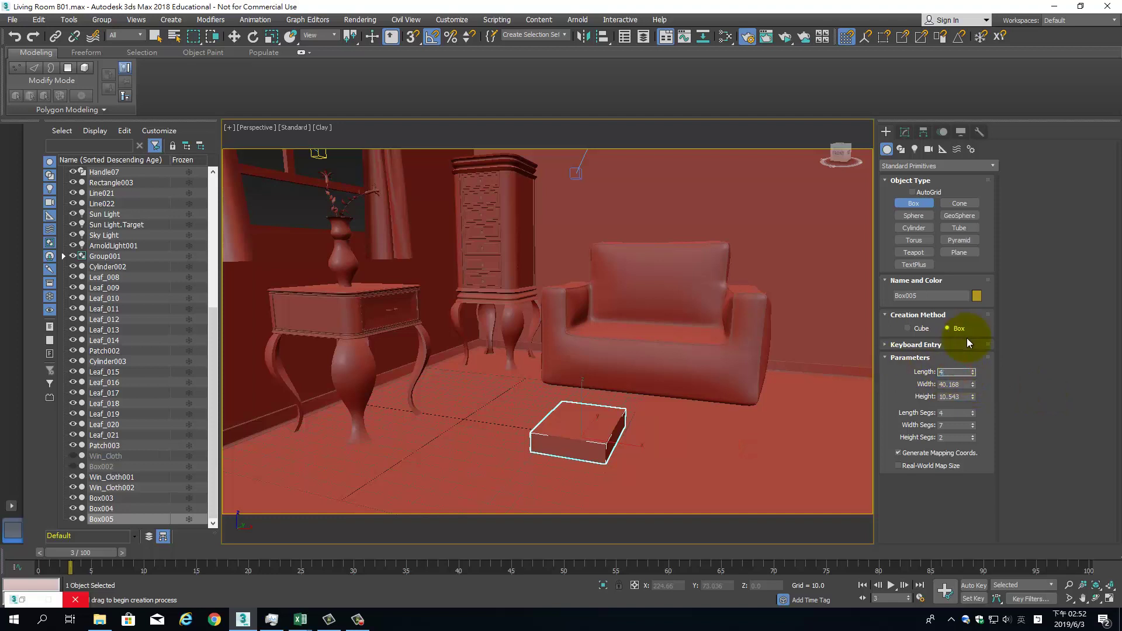
pyautogui.press('Tab')
pyautogui.write('400')
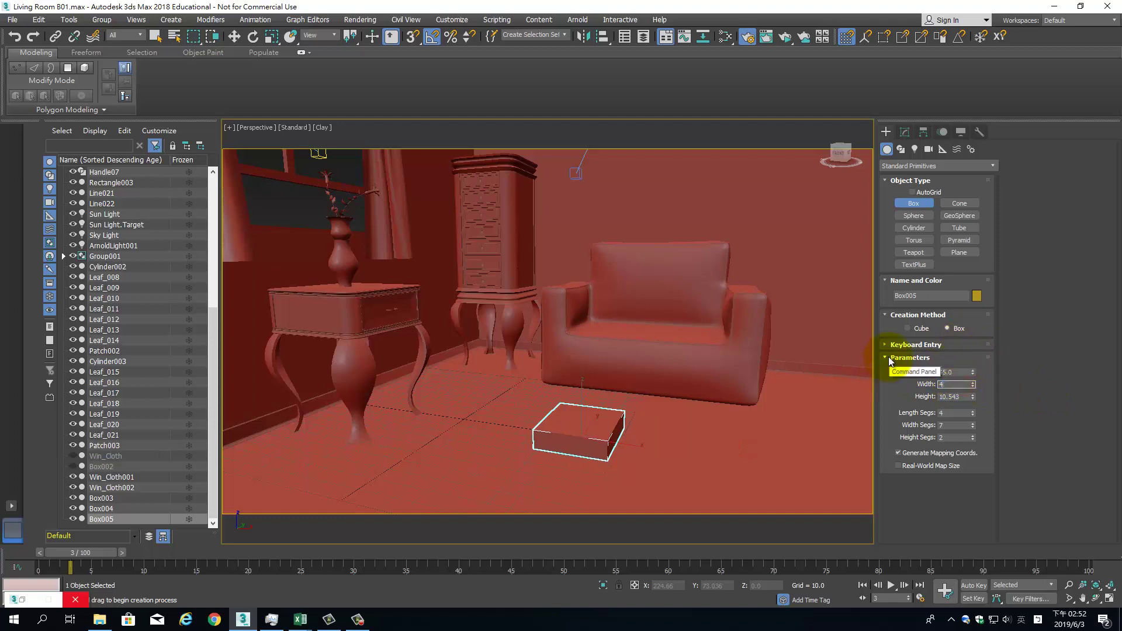
pyautogui.press('Return')
pyautogui.write('5')
pyautogui.press('Tab')
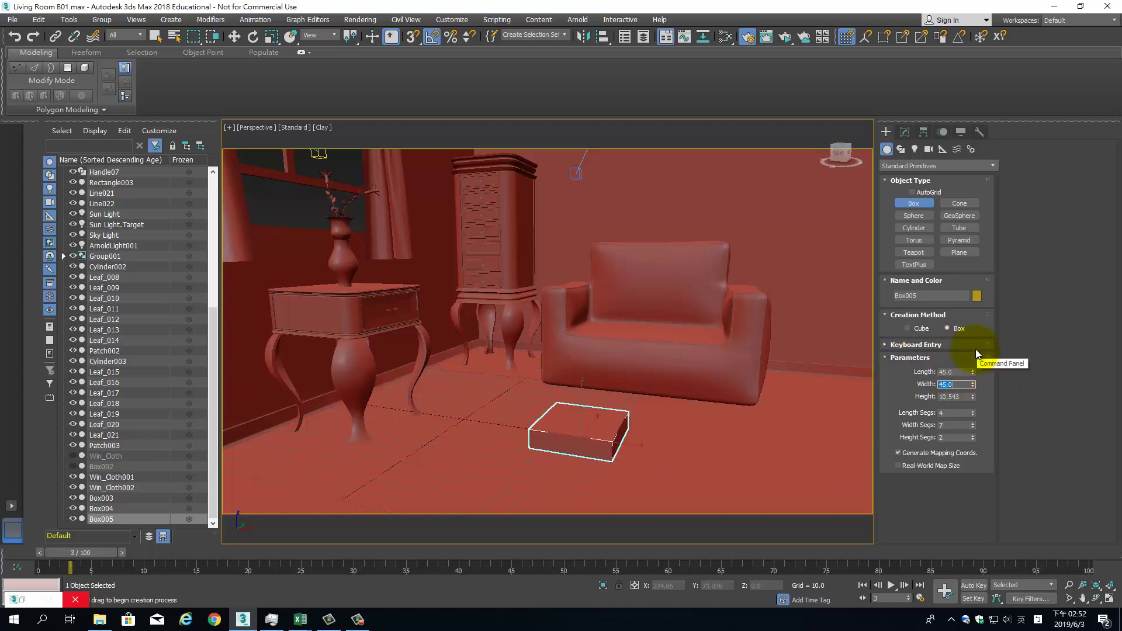
pyautogui.write('15')
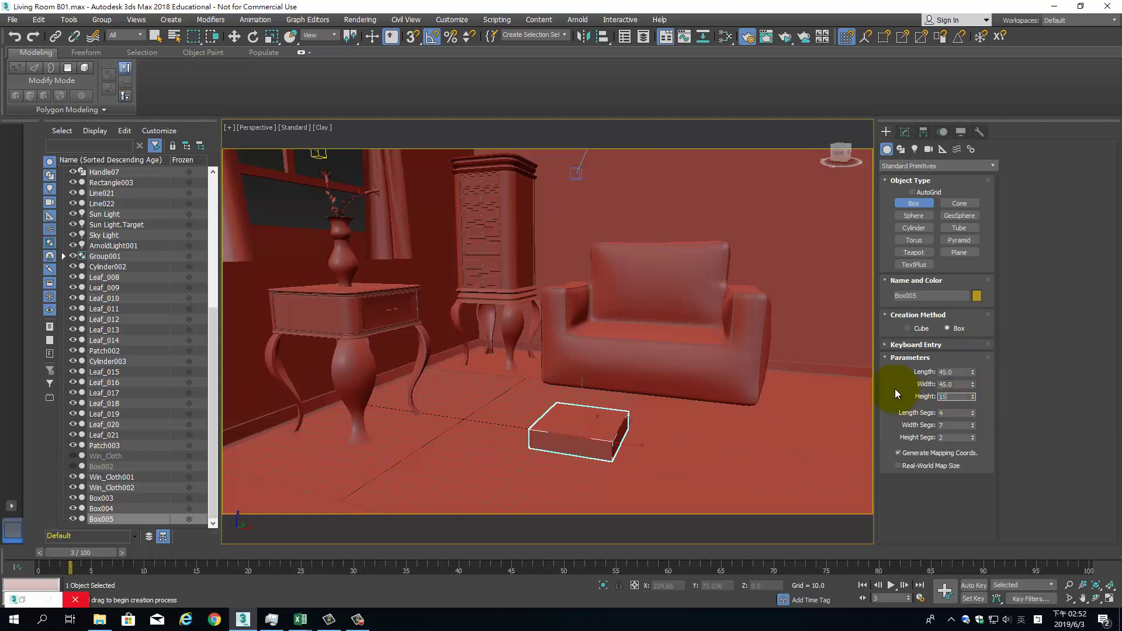
pyautogui.press('Return')
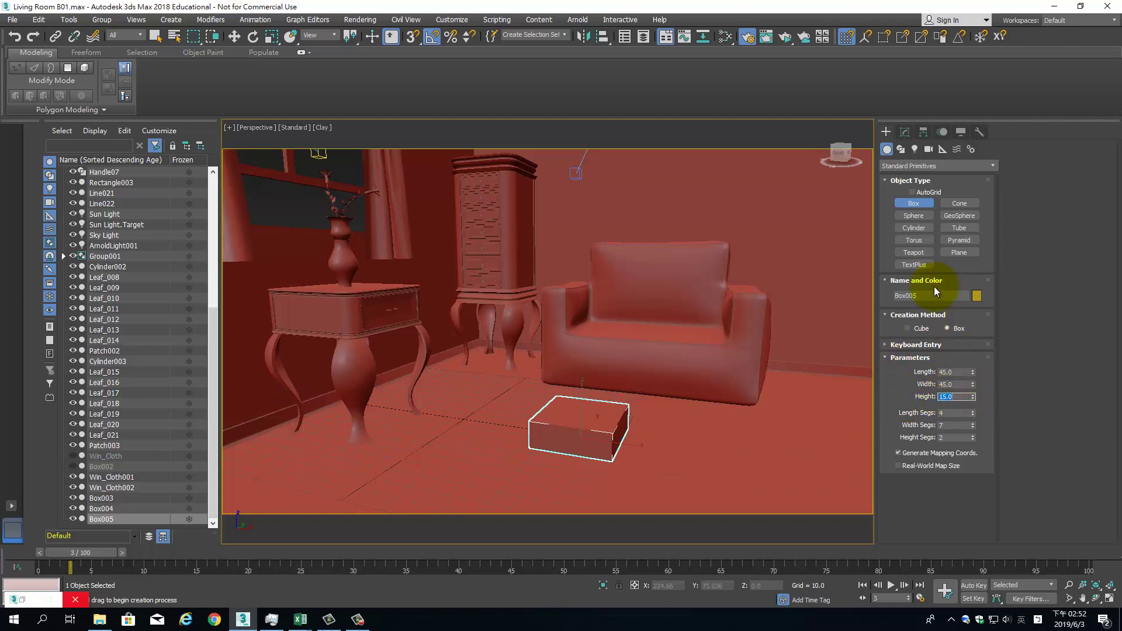
pyautogui.click(904, 132)
pyautogui.press('F4')
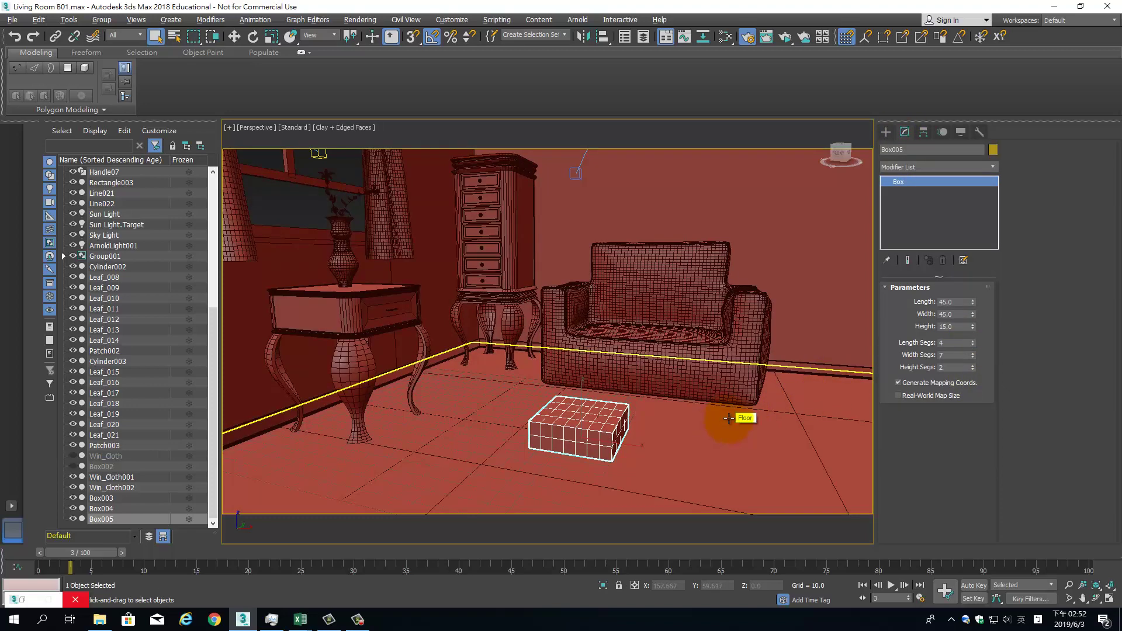
# Give Box005 6 length and 3 height segments, then convert it to Editable Poly
pyautogui.hotkey('alt', 'q')
pyautogui.moveTo(681, 388)
pyautogui.keyDown('alt'); pyautogui.mouseDown(button='middle')
pyautogui.moveTo(641, 357)
pyautogui.moveTo(992, 345)
pyautogui.mouseUp(button='middle'); pyautogui.keyUp('alt')
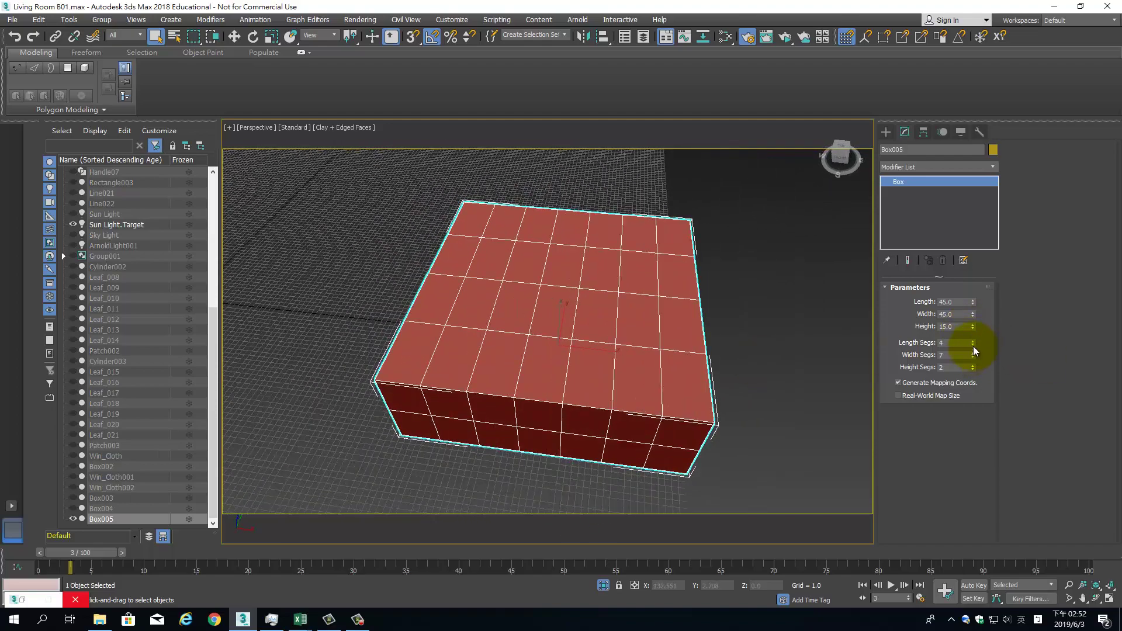
pyautogui.click(973, 341)
pyautogui.click(973, 340)
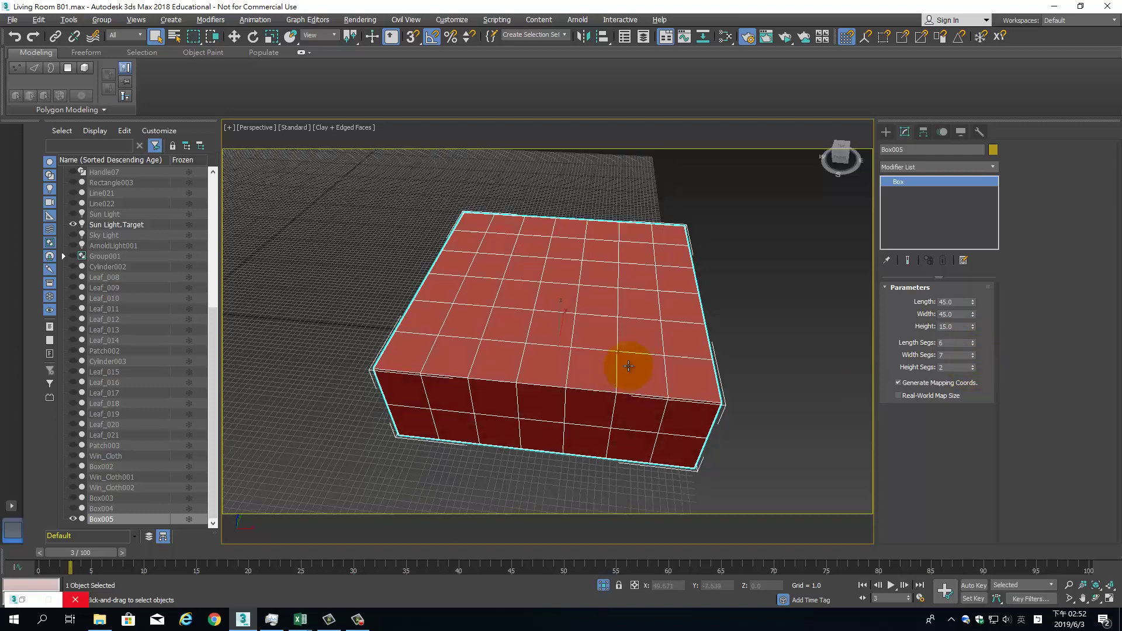
pyautogui.keyDown('alt'); pyautogui.moveTo(626, 363); pyautogui.dragTo(952, 388, button='middle'); pyautogui.keyUp('alt')
pyautogui.click(974, 366)
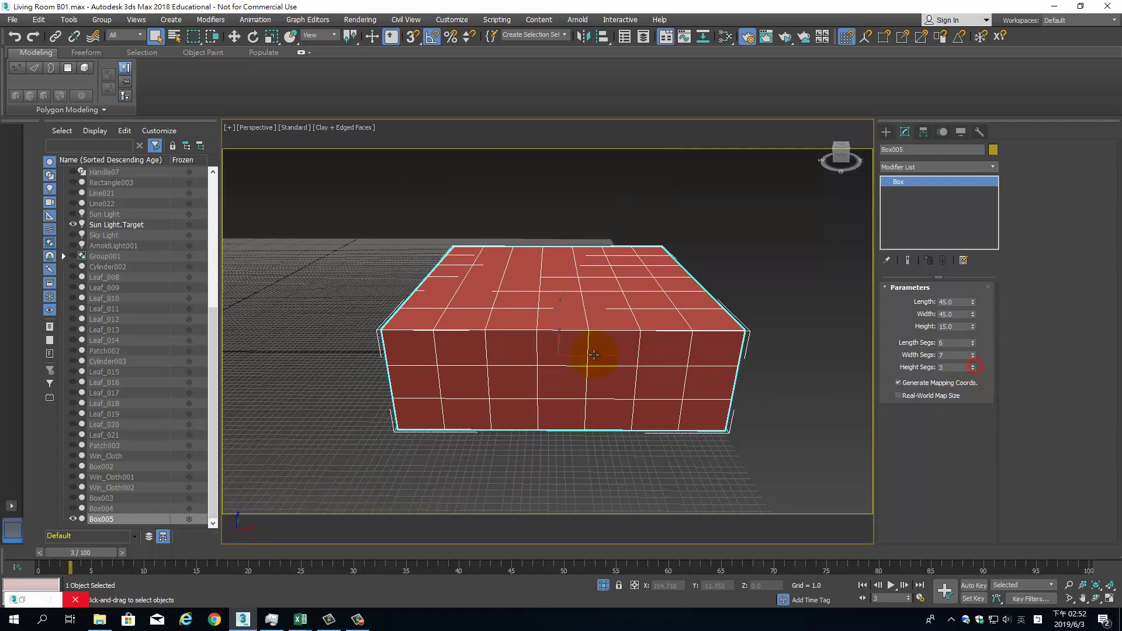
pyautogui.rightClick(587, 344)
pyautogui.click(730, 470)
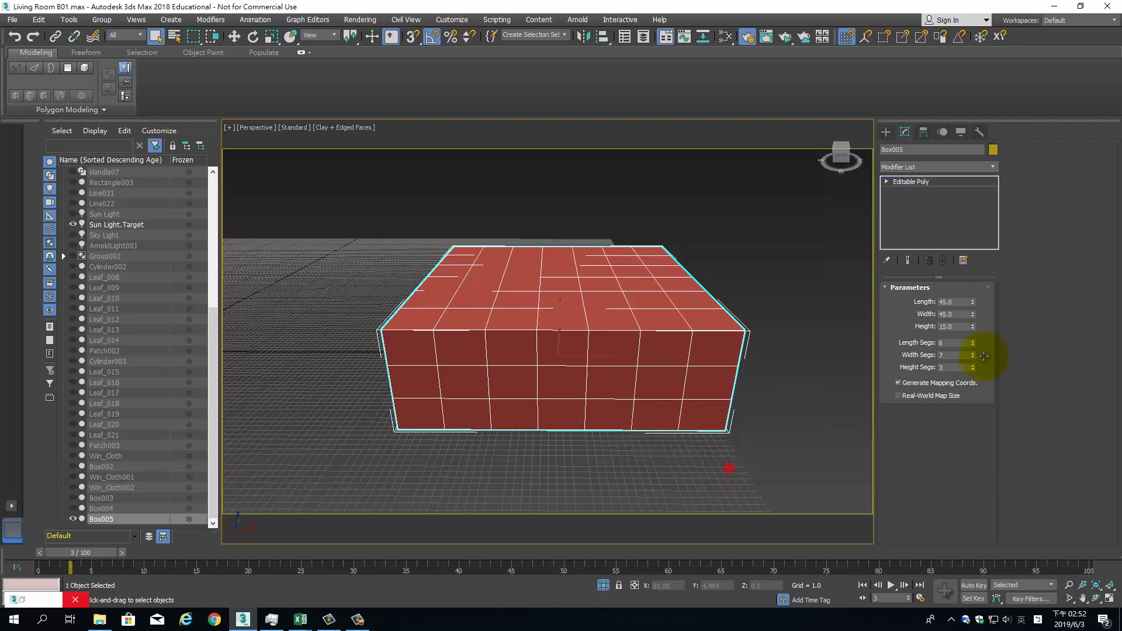
# Select all of Box005's vertices in the Front view of the four-view layout
pyautogui.click(949, 302)
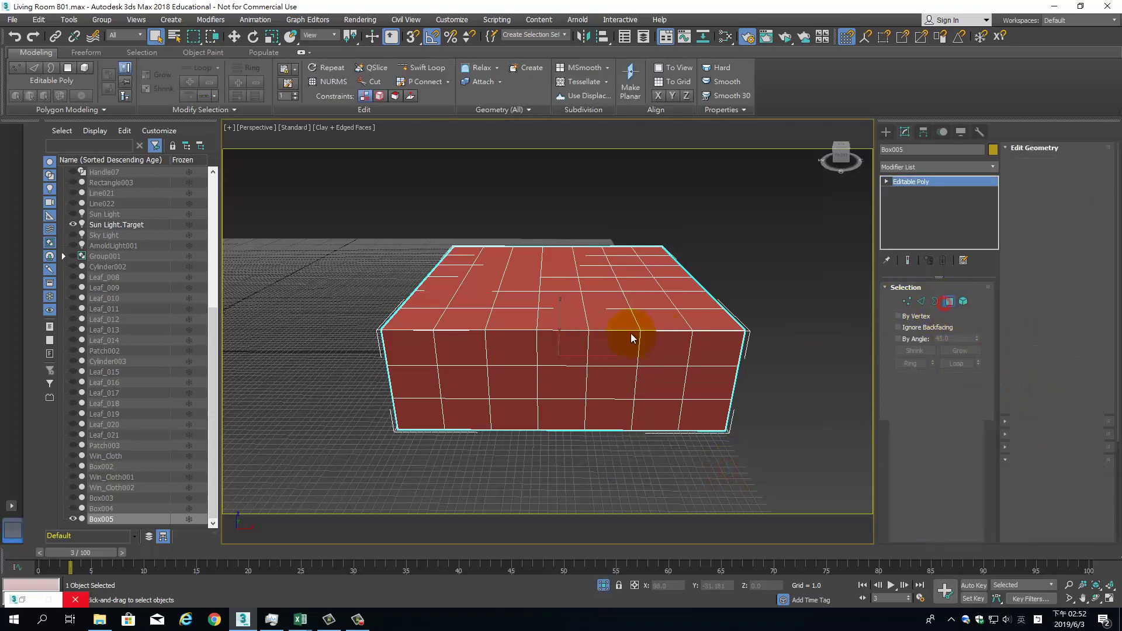
pyautogui.hotkey('alt', 'w')
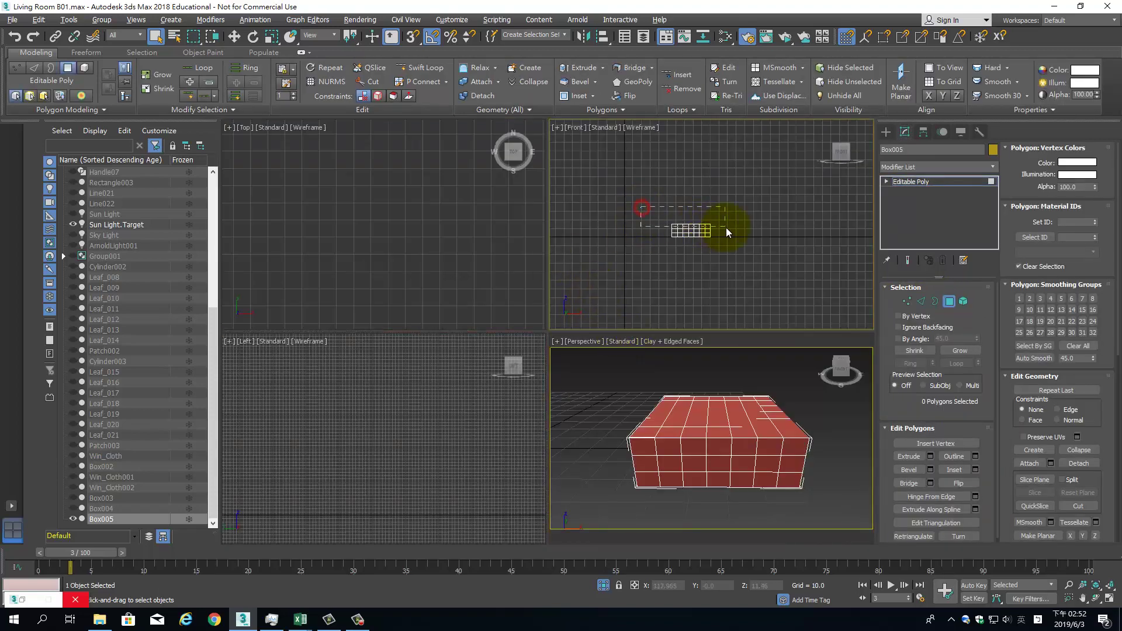
pyautogui.moveTo(642, 212)
pyautogui.mouseDown()
pyautogui.moveTo(727, 230)
pyautogui.moveTo(707, 249)
pyautogui.mouseUp()
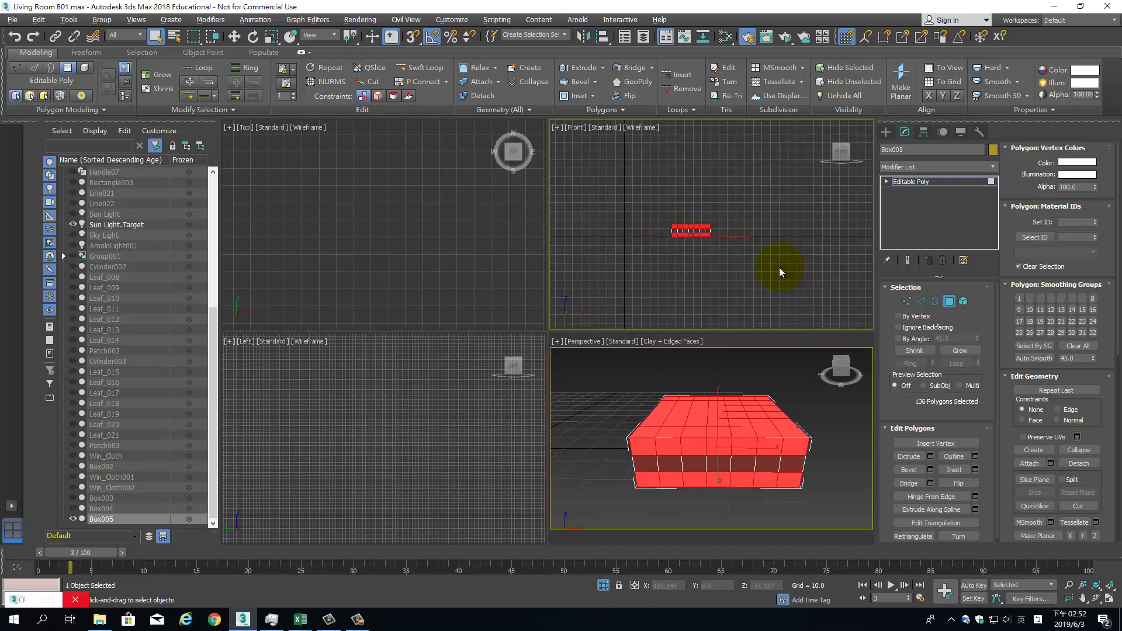
pyautogui.click(910, 302)
pyautogui.scroll(2, 687, 229)
pyautogui.scroll(4, 653, 206)
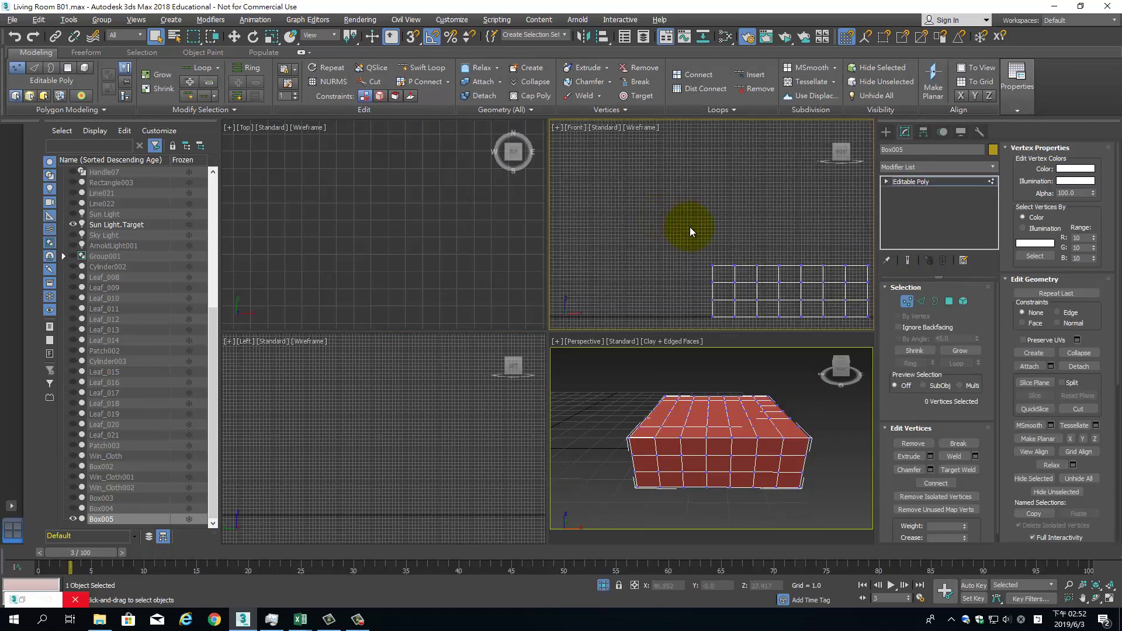
pyautogui.moveTo(690, 227); pyautogui.dragTo(666, 201, button='middle')
pyautogui.moveTo(598, 200); pyautogui.dragTo(717, 238)
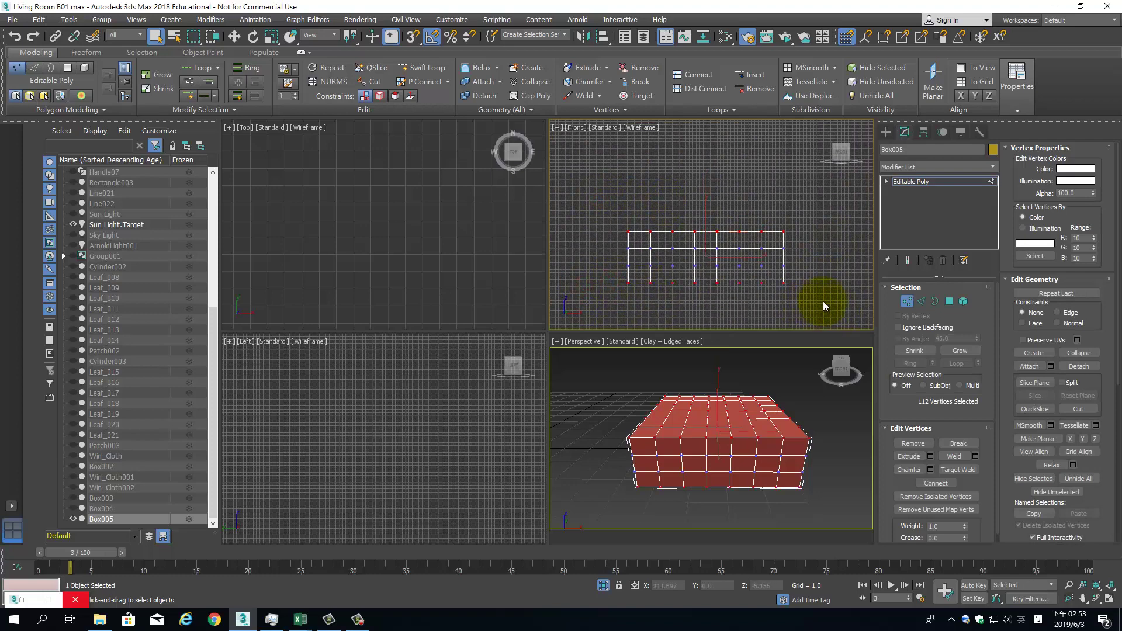
# Scale the selected vertices up considerably to widen the cushion
pyautogui.press('r')
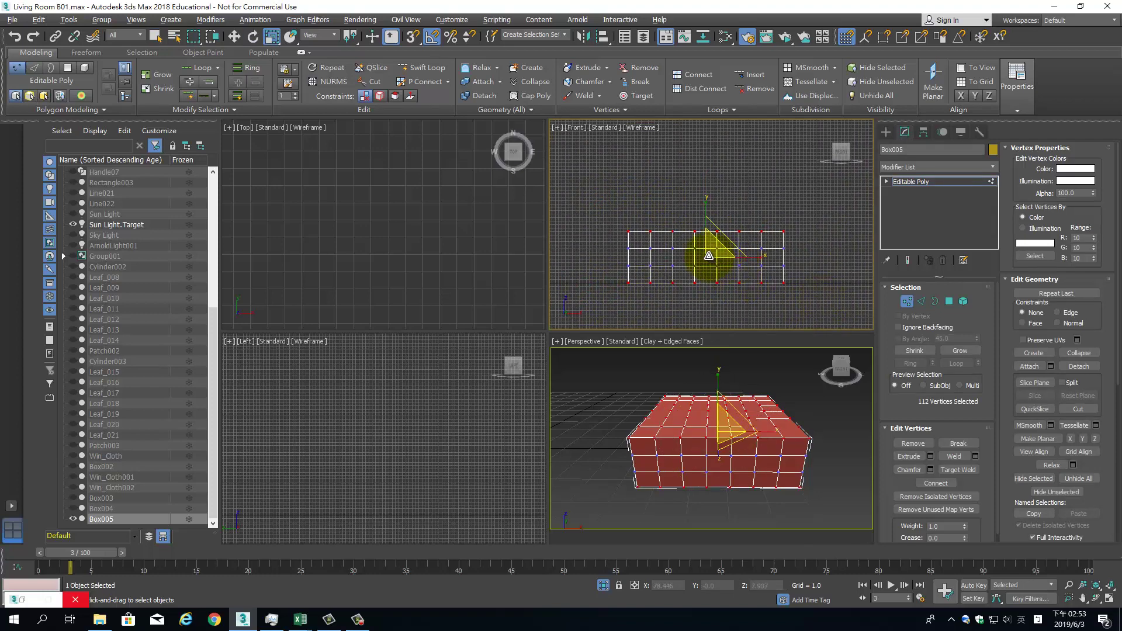
pyautogui.moveTo(511, 220)
pyautogui.mouseDown(button='middle')
pyautogui.moveTo(459, 245)
pyautogui.moveTo(375, 255)
pyautogui.mouseUp(button='middle')
pyautogui.scroll(-3, 458, 245)
pyautogui.moveTo(376, 255)
pyautogui.mouseDown()
pyautogui.moveTo(490, 244)
pyautogui.moveTo(301, 276)
pyautogui.mouseUp()
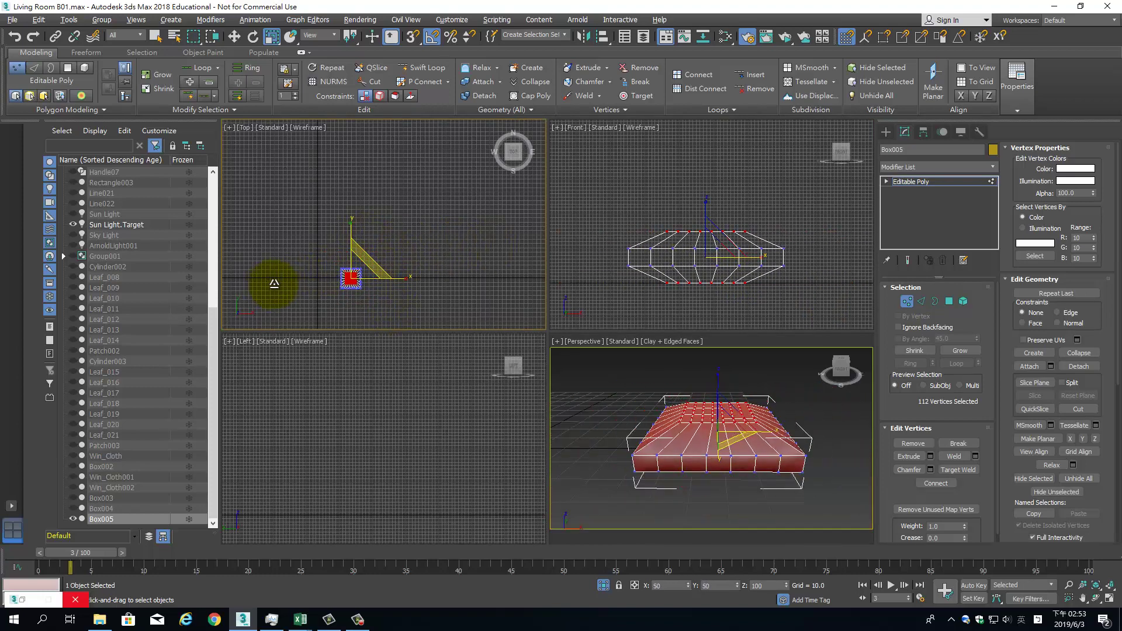
pyautogui.click(739, 246)
pyautogui.press('w')
pyautogui.press('t')
pyautogui.press('r')
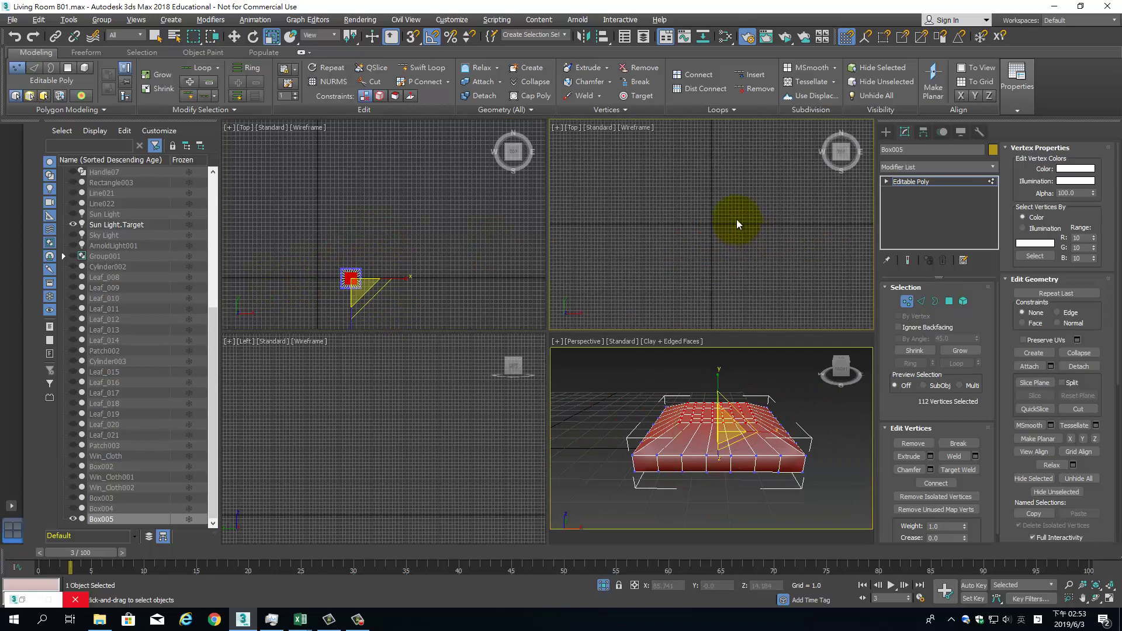
pyautogui.moveTo(438, 243); pyautogui.dragTo(464, 226, button='middle')
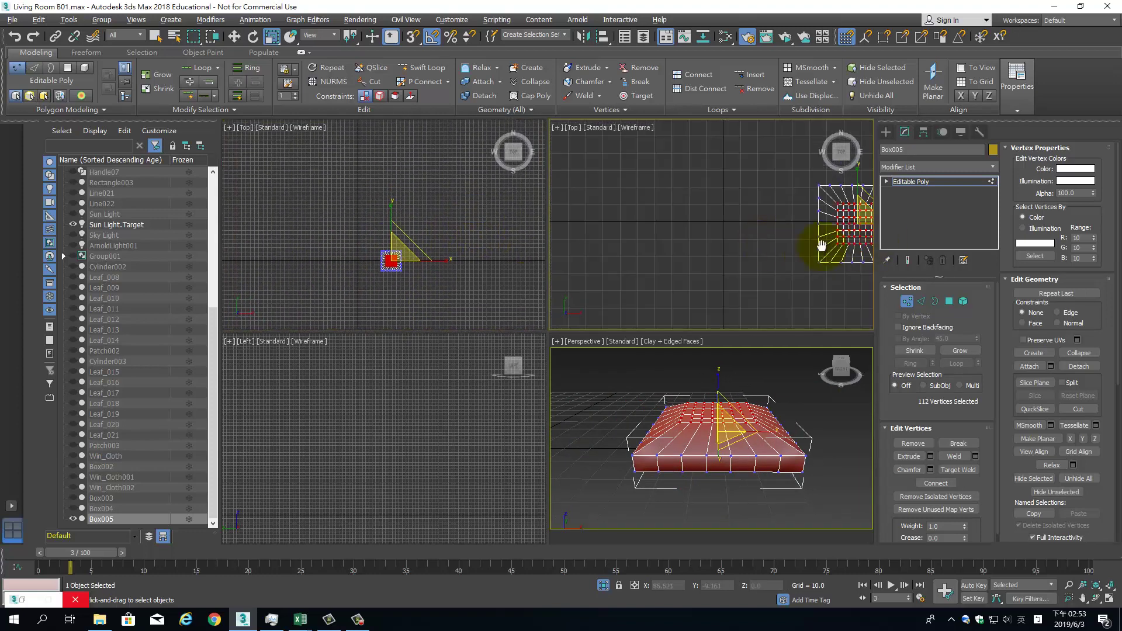
pyautogui.press('z')
pyautogui.press('f')
pyautogui.moveTo(754, 236); pyautogui.dragTo(760, 244, button='middle')
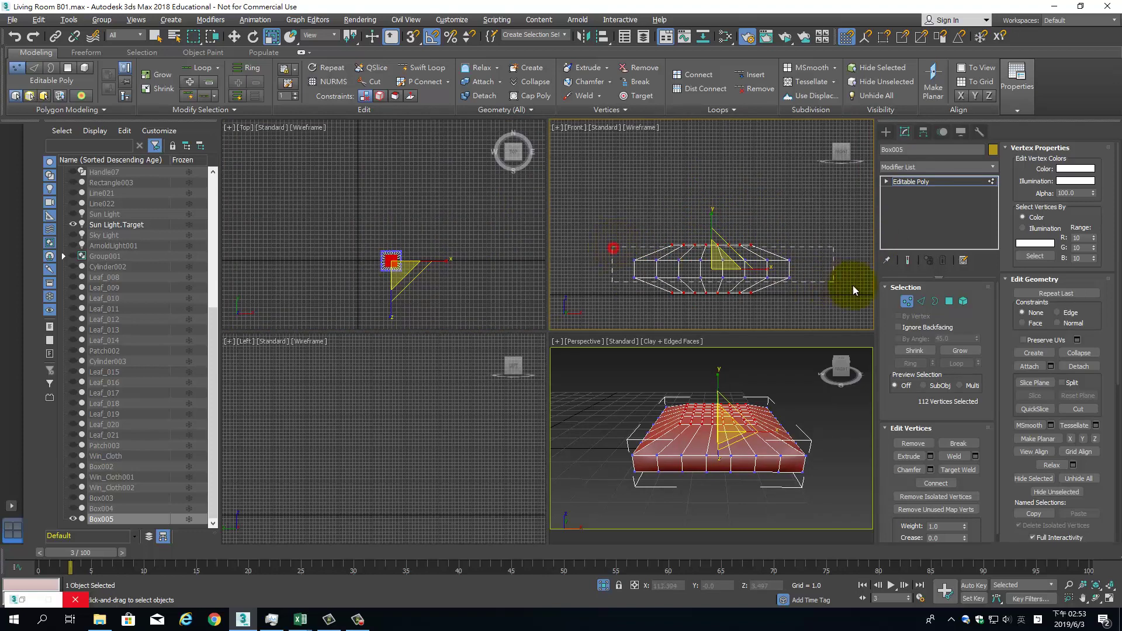
# Squash the vertex rows, then scale the middle rows outward to bulge the sides
pyautogui.click(727, 287)
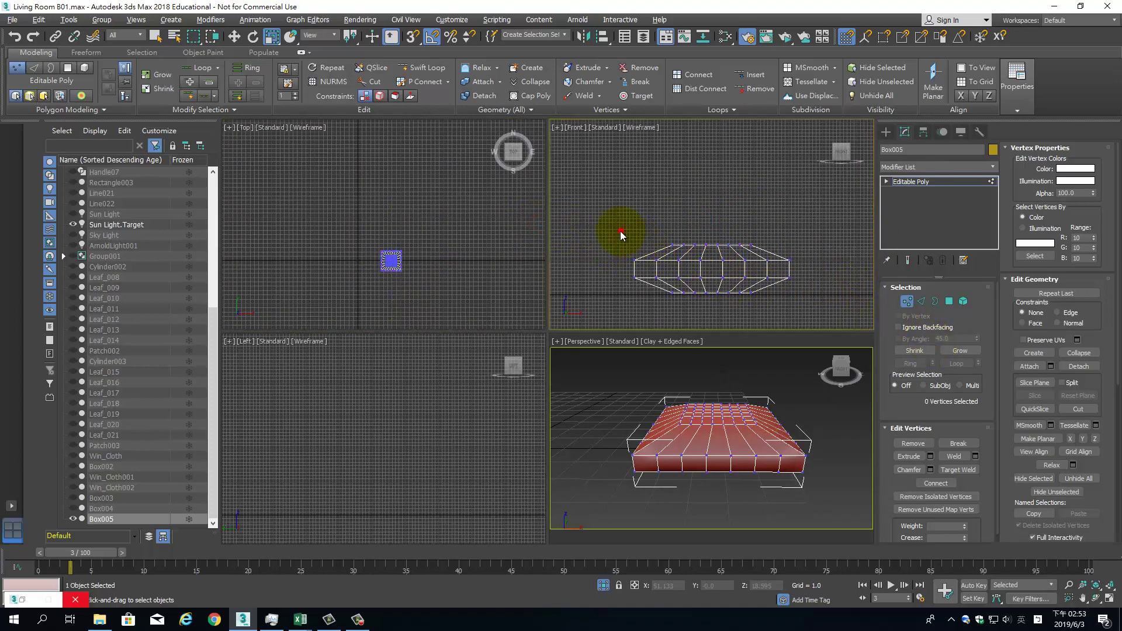
pyautogui.moveTo(620, 234); pyautogui.dragTo(783, 247)
pyautogui.moveTo(719, 214); pyautogui.dragTo(632, 263)
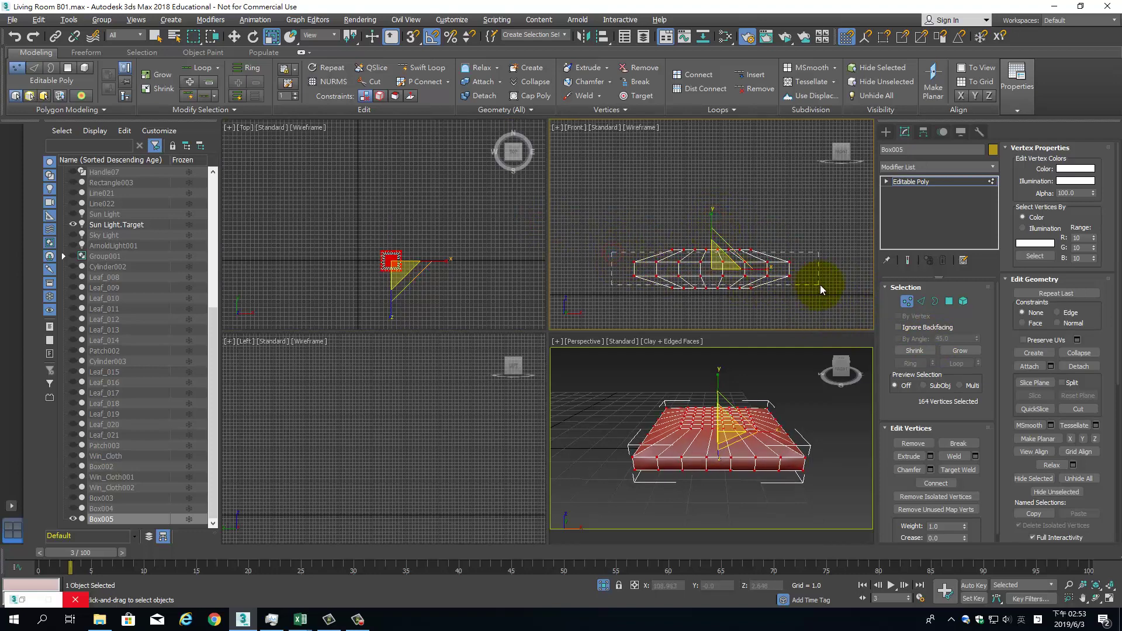
pyautogui.click(709, 218)
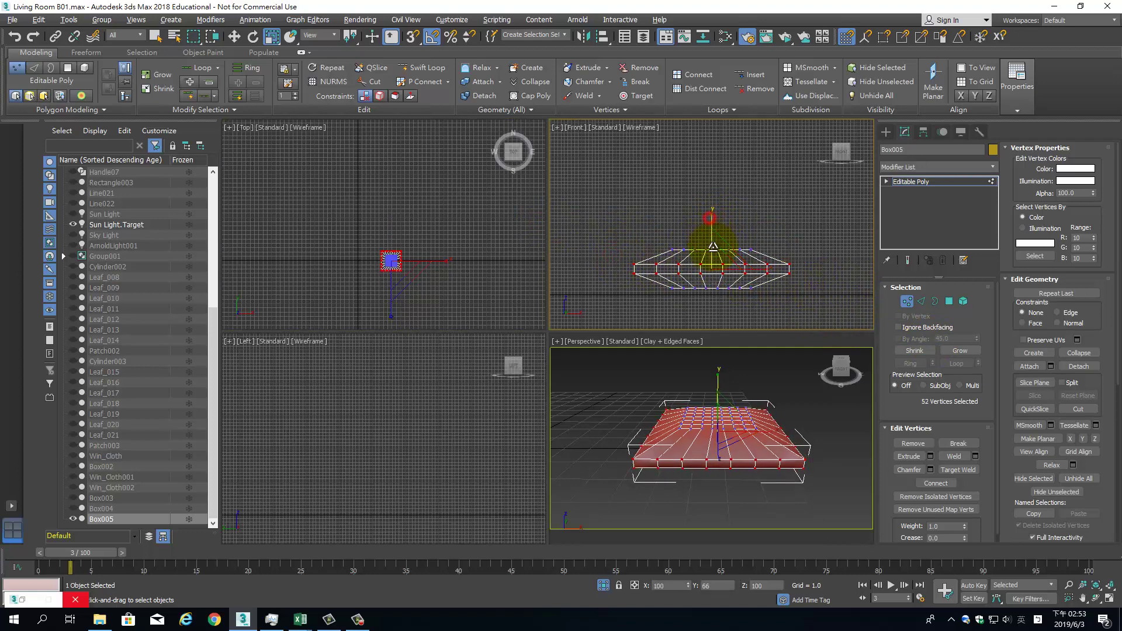
pyautogui.moveTo(713, 247); pyautogui.dragTo(727, 336)
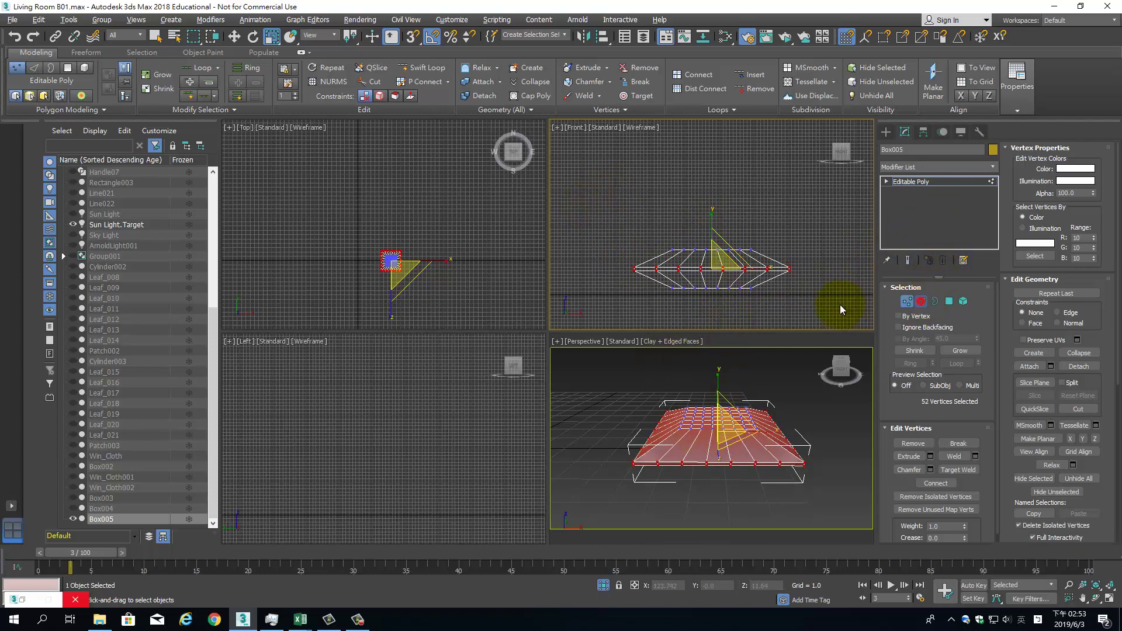
pyautogui.press('2')
pyautogui.click(767, 257)
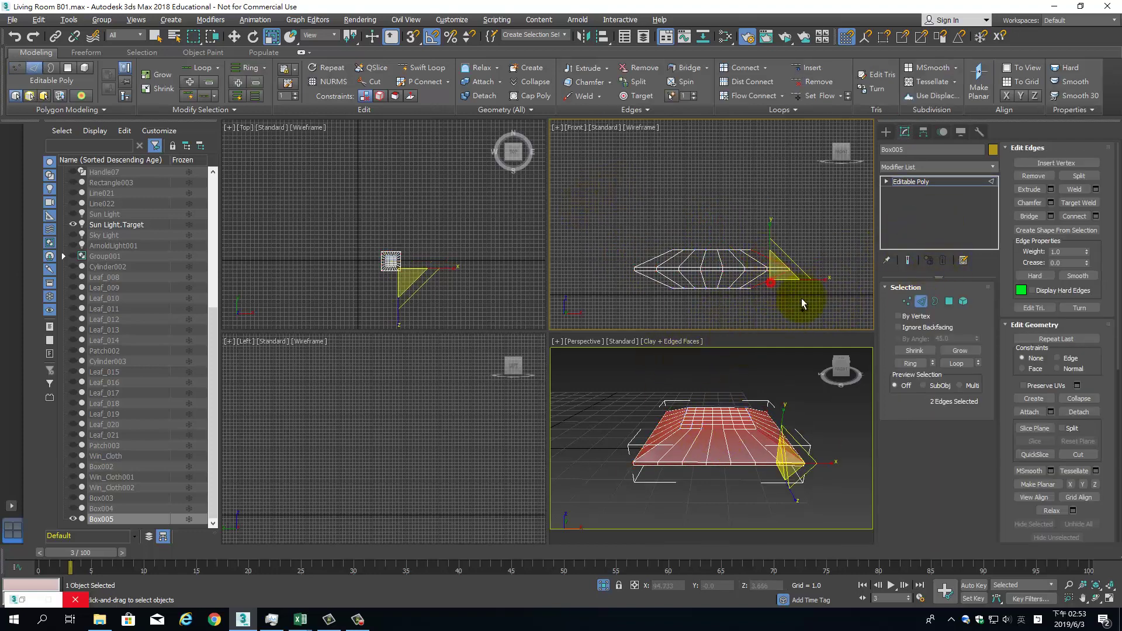
# Ring-select the cushion's side edges and connect them with 2 new edge loops
pyautogui.click(910, 363)
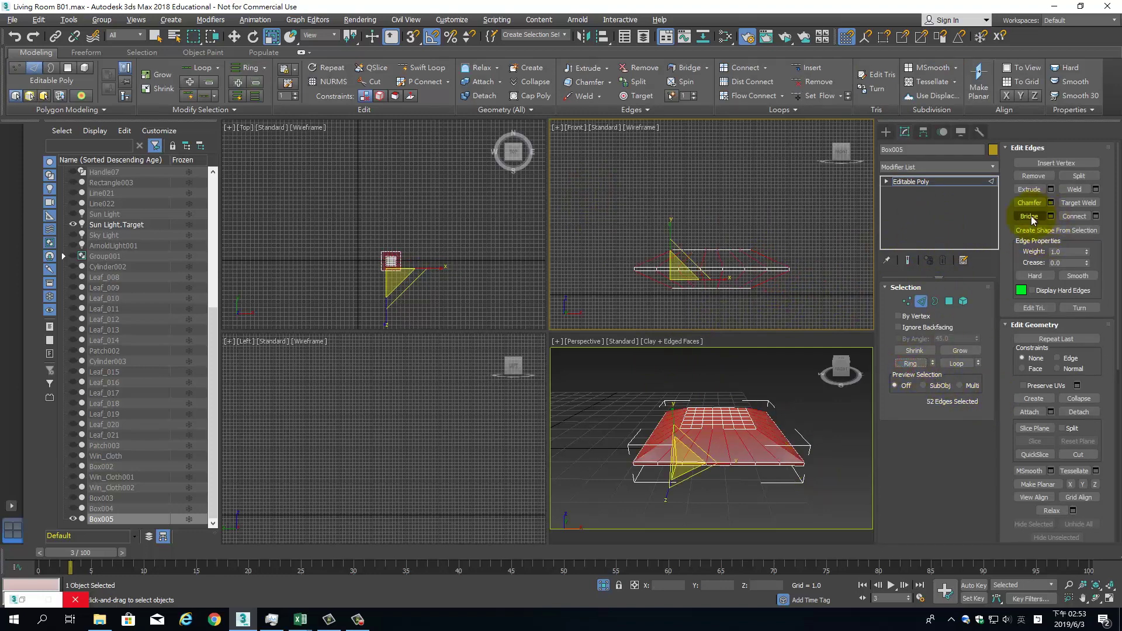
pyautogui.click(1062, 216)
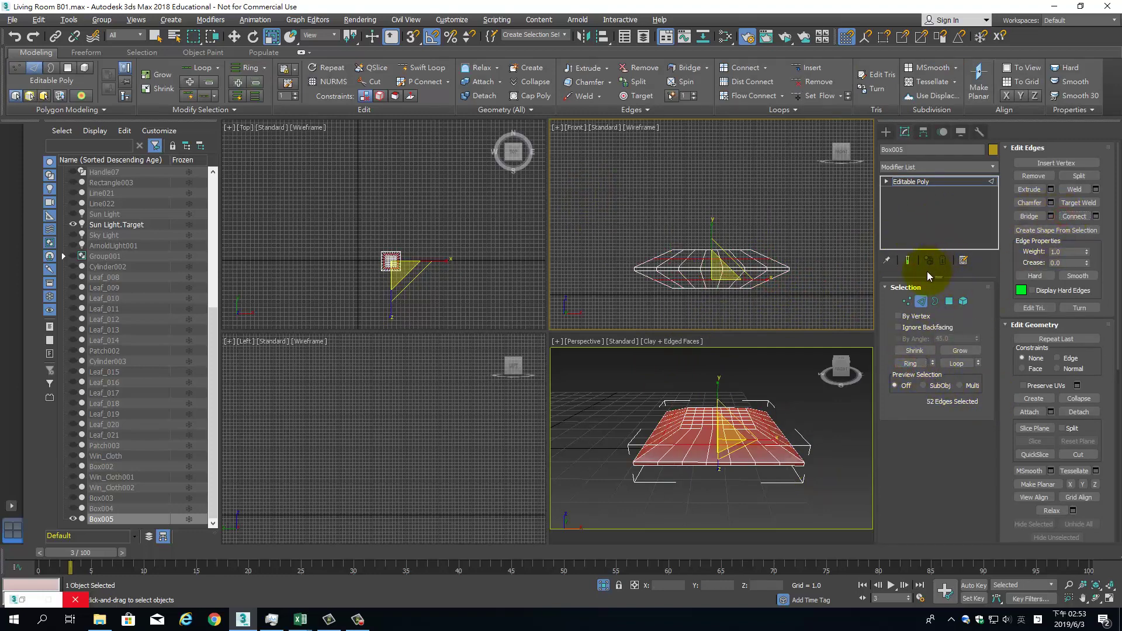
pyautogui.moveTo(835, 365); pyautogui.dragTo(847, 371)
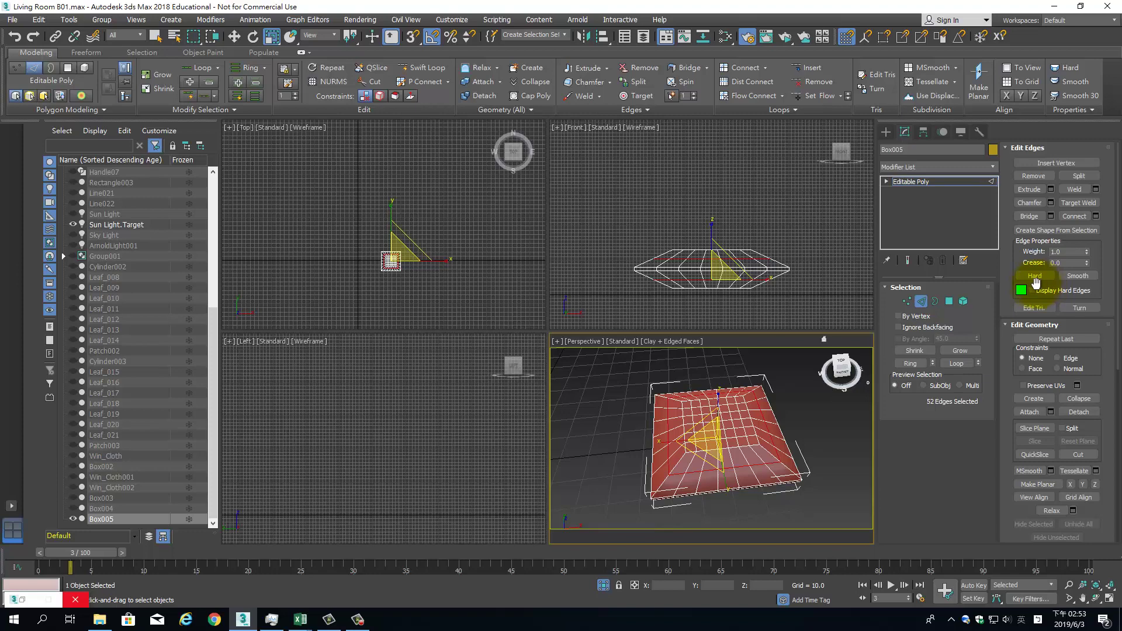
pyautogui.click(1035, 279)
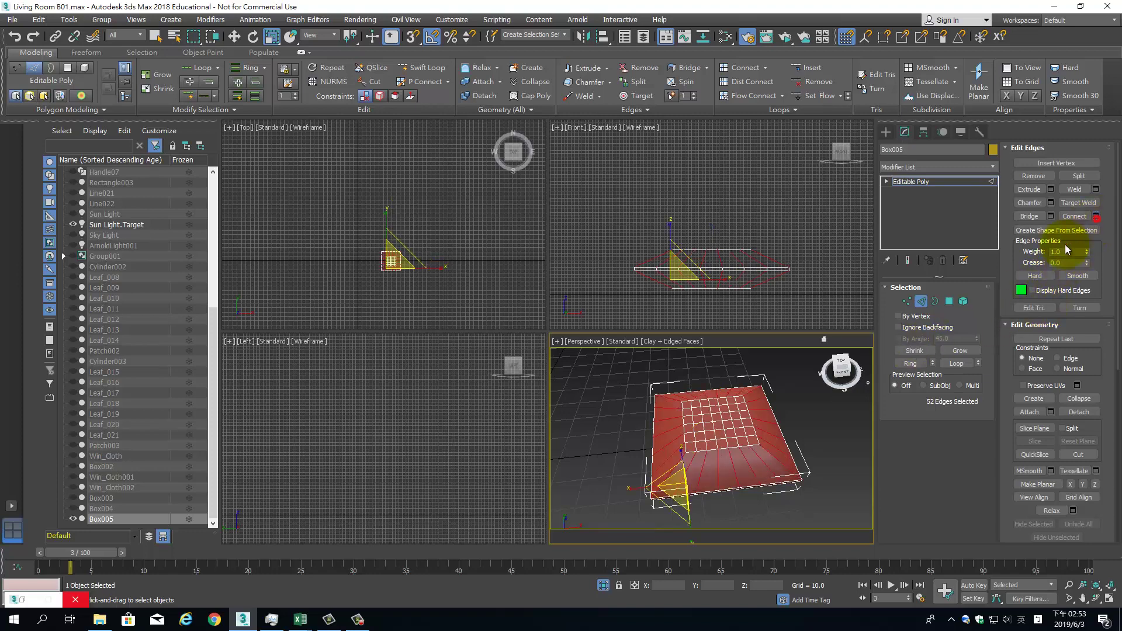
pyautogui.click(1095, 216)
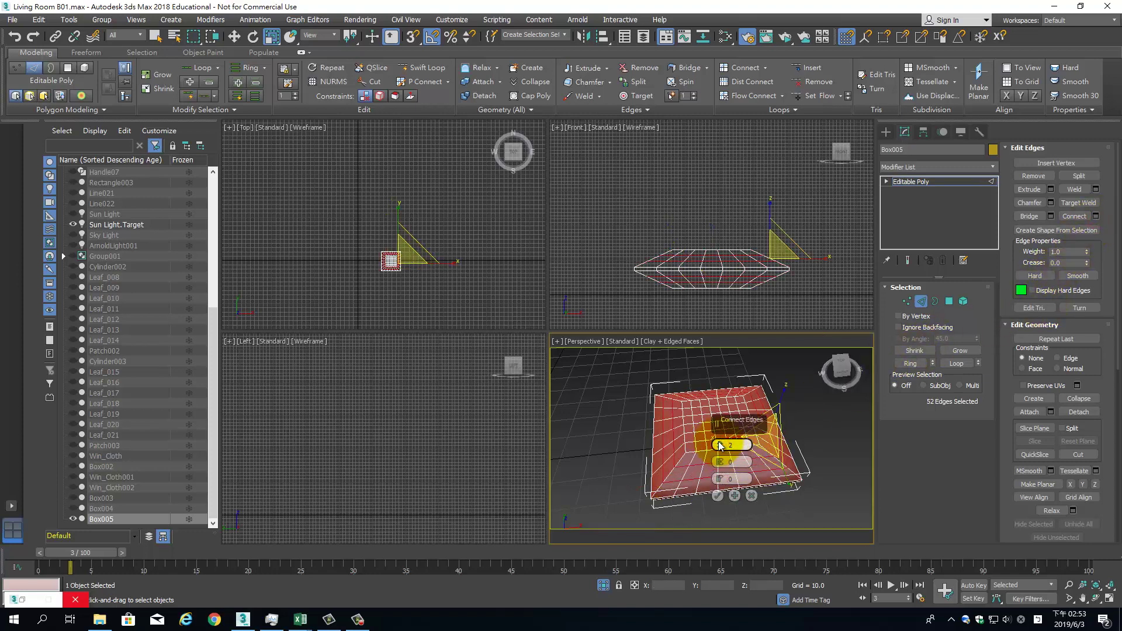
pyautogui.click(718, 496)
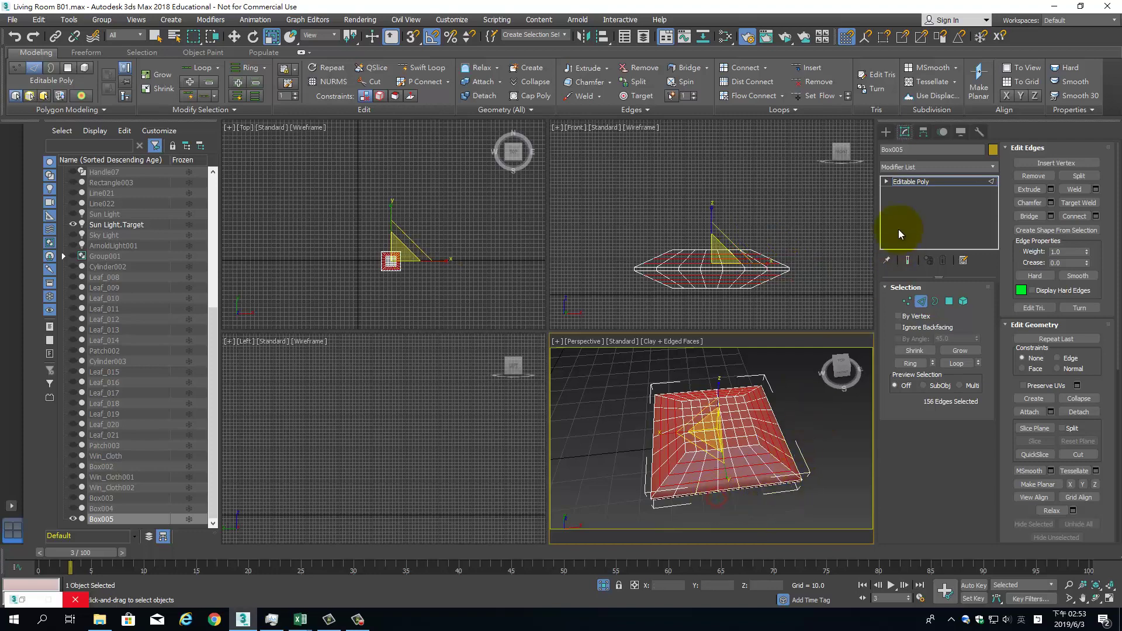
# Return to object level and restore the four-view viewport layout
pyautogui.click(942, 182)
pyautogui.press('r')
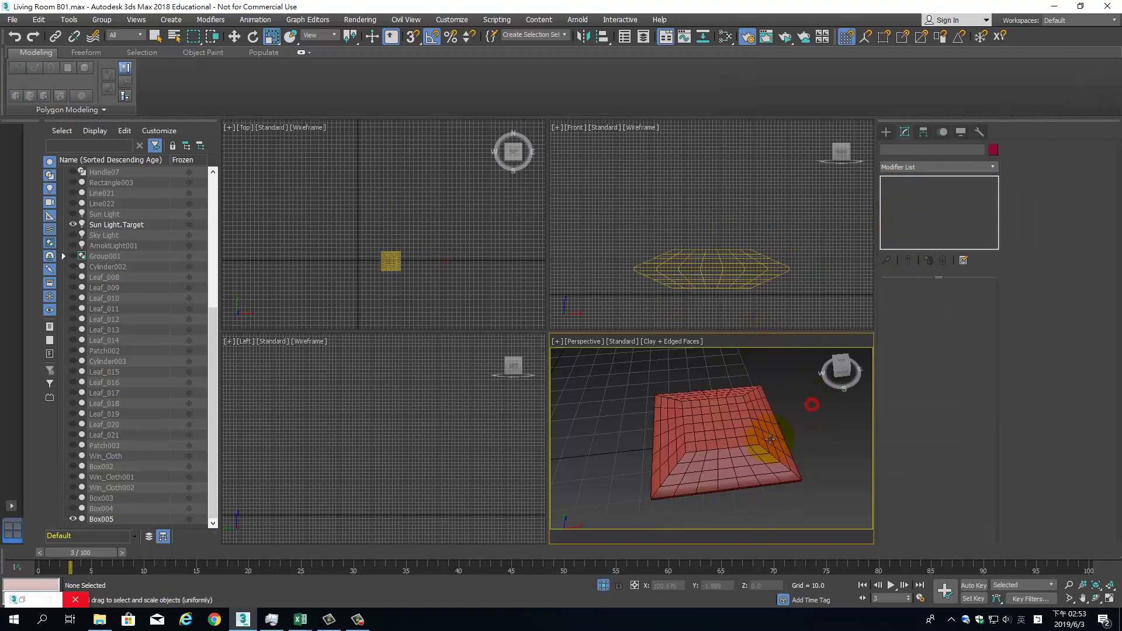
pyautogui.keyDown('alt'); pyautogui.moveTo(790, 455); pyautogui.dragTo(765, 409, button='middle'); pyautogui.keyUp('alt')
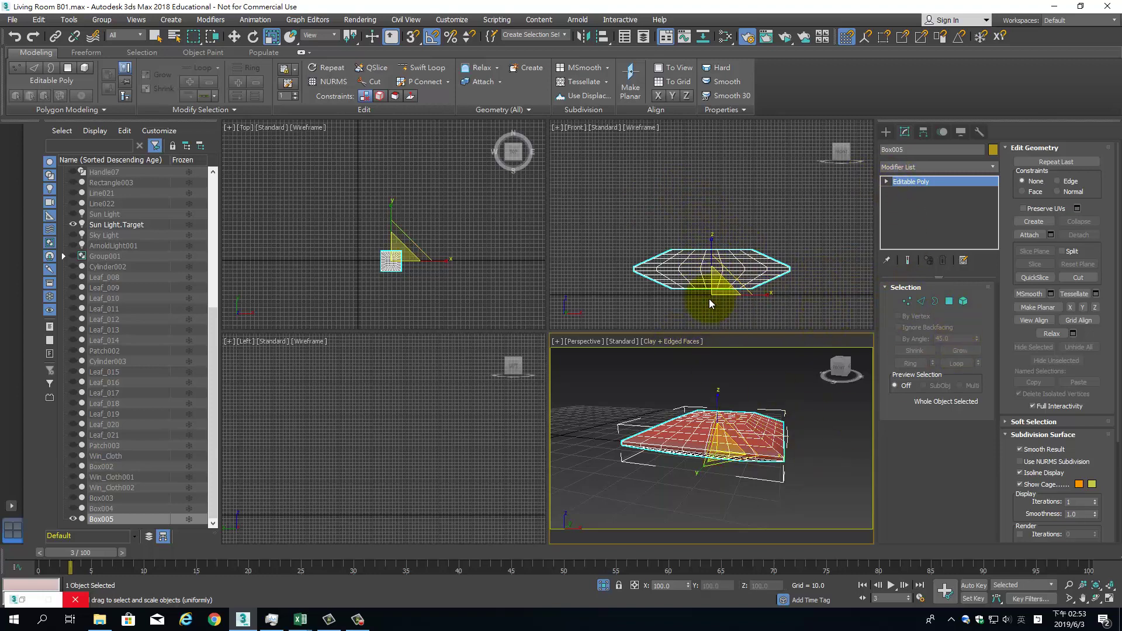
pyautogui.hotkey('alt', 'w')
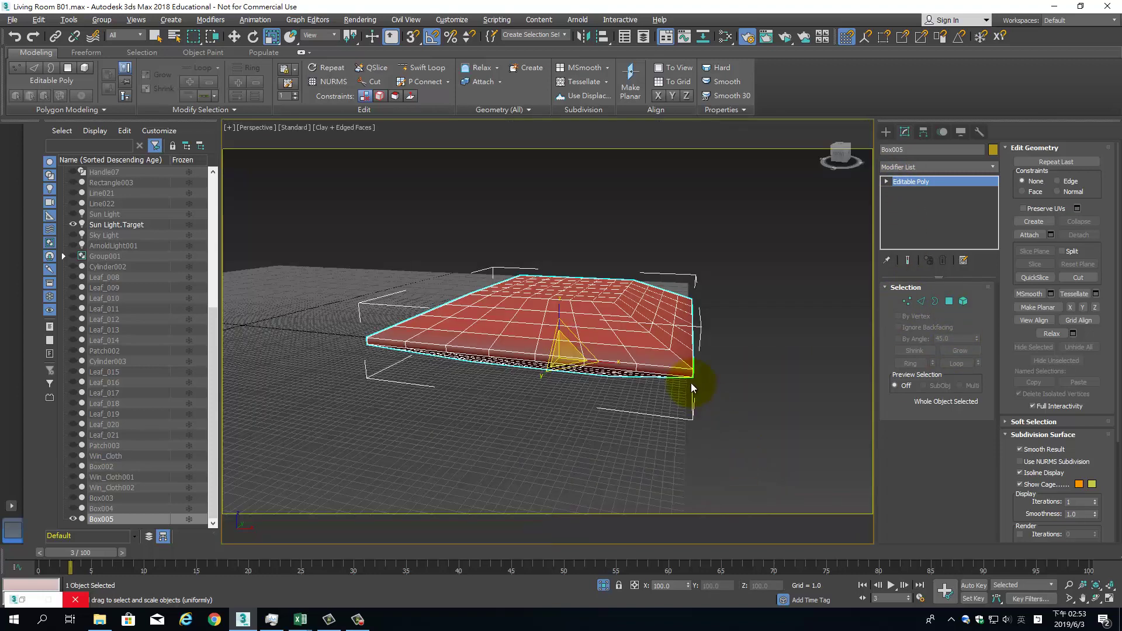
pyautogui.hotkey('alt', 'w')
# Exit isolation and move Box005 over the armchair, lifting it to about Z 76.3
pyautogui.click(603, 585)
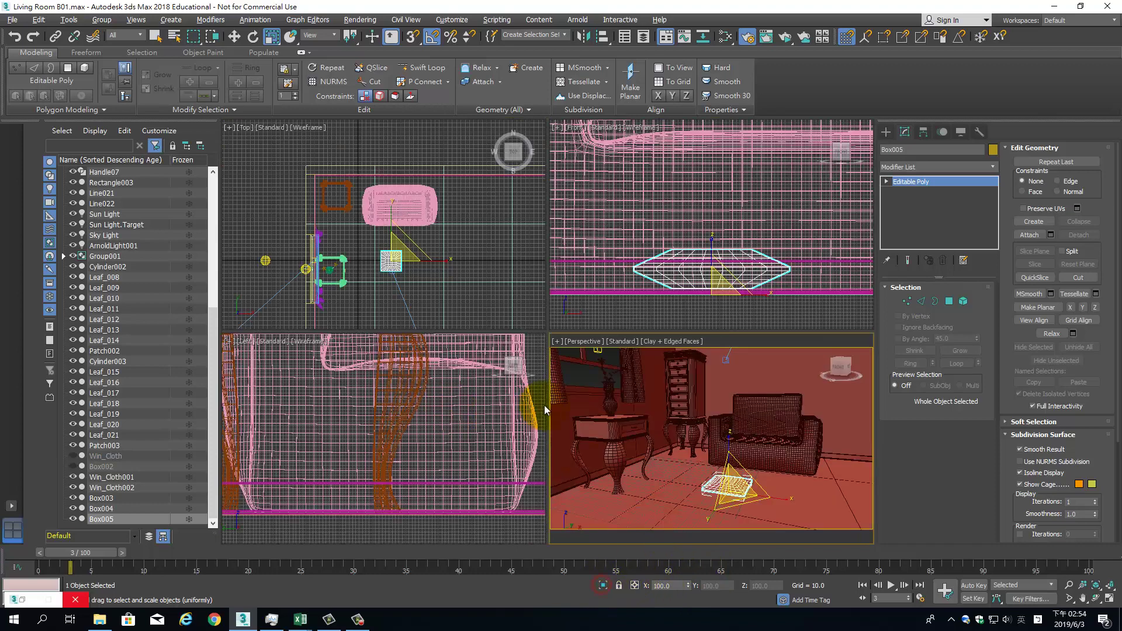
pyautogui.rightClick(810, 330)
pyautogui.click(777, 324)
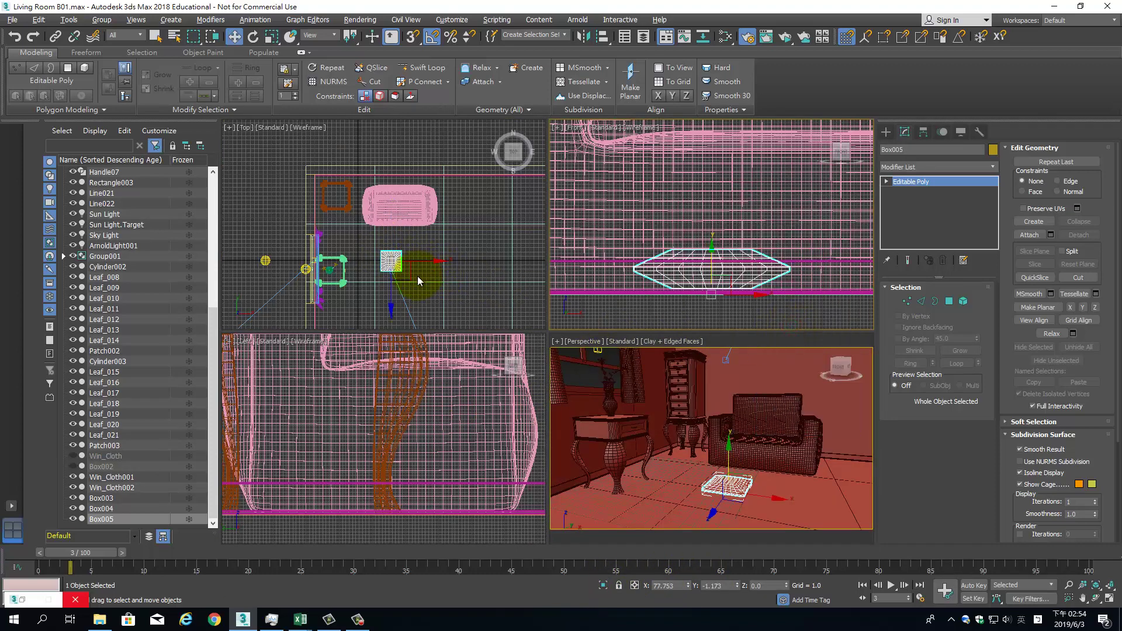
pyautogui.moveTo(417, 276); pyautogui.dragTo(409, 196)
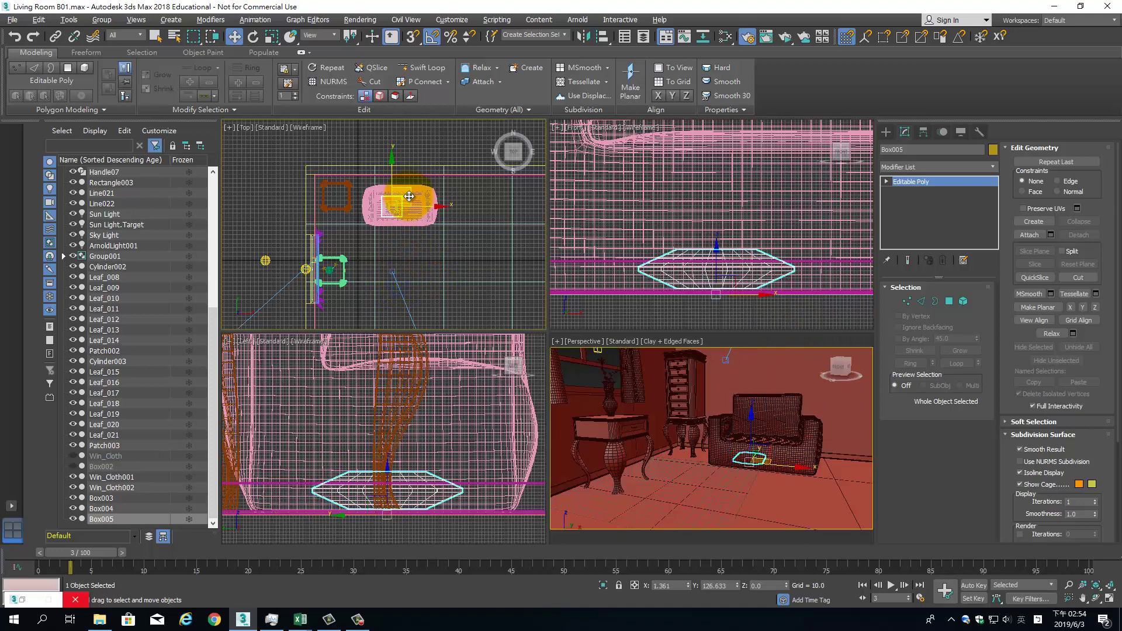
pyautogui.moveTo(716, 256); pyautogui.dragTo(714, 83)
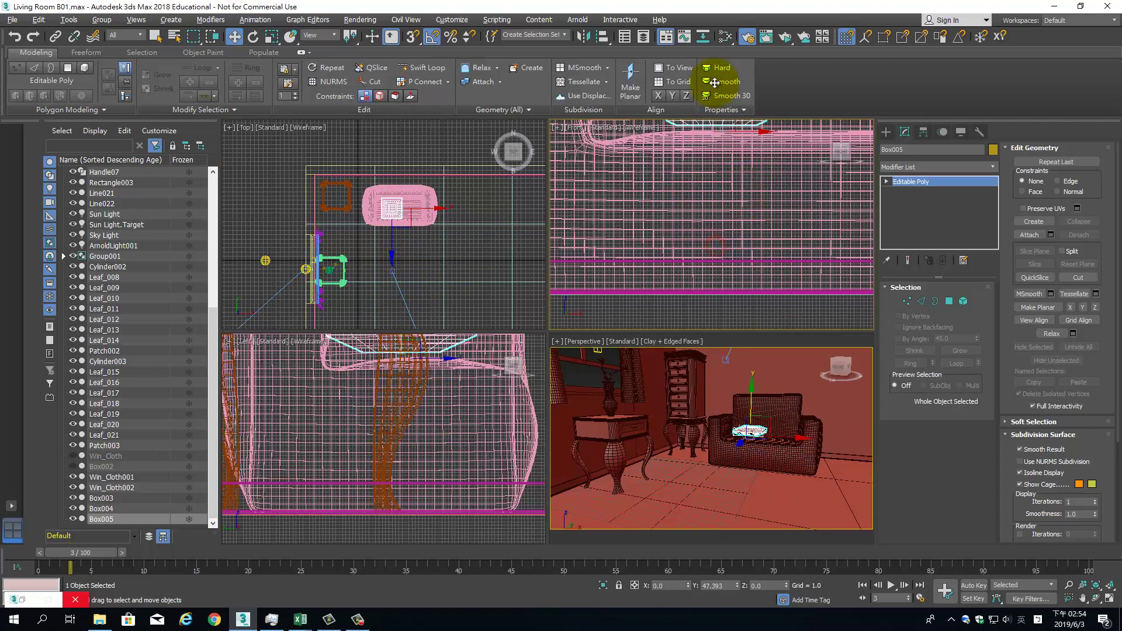
pyautogui.press('z')
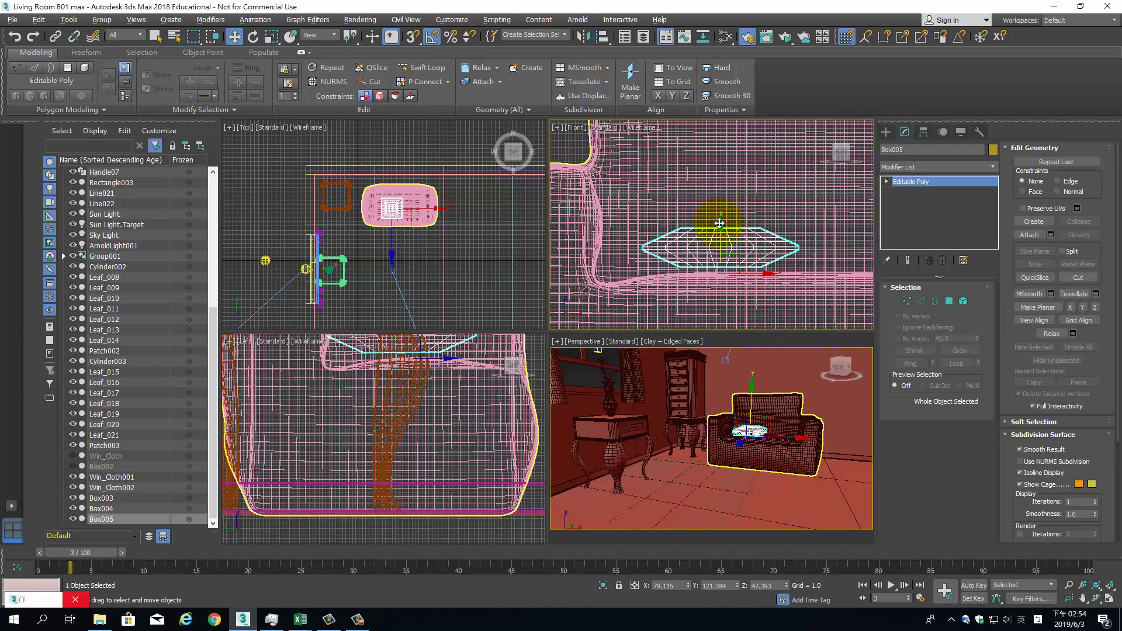
pyautogui.moveTo(719, 223); pyautogui.dragTo(720, 124)
pyautogui.moveTo(392, 249)
pyautogui.mouseDown(button='middle')
pyautogui.moveTo(400, 279)
pyautogui.moveTo(418, 282)
pyautogui.mouseUp(button='middle')
pyautogui.moveTo(656, 171); pyautogui.dragTo(721, 250, button='middle')
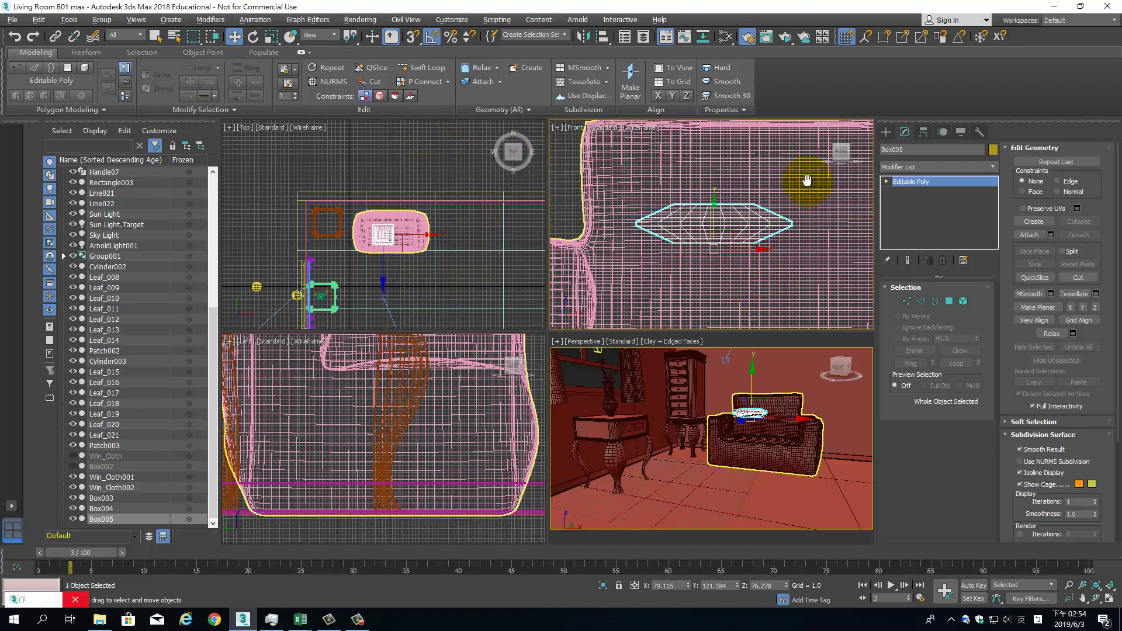
pyautogui.scroll(-3, 674, 203)
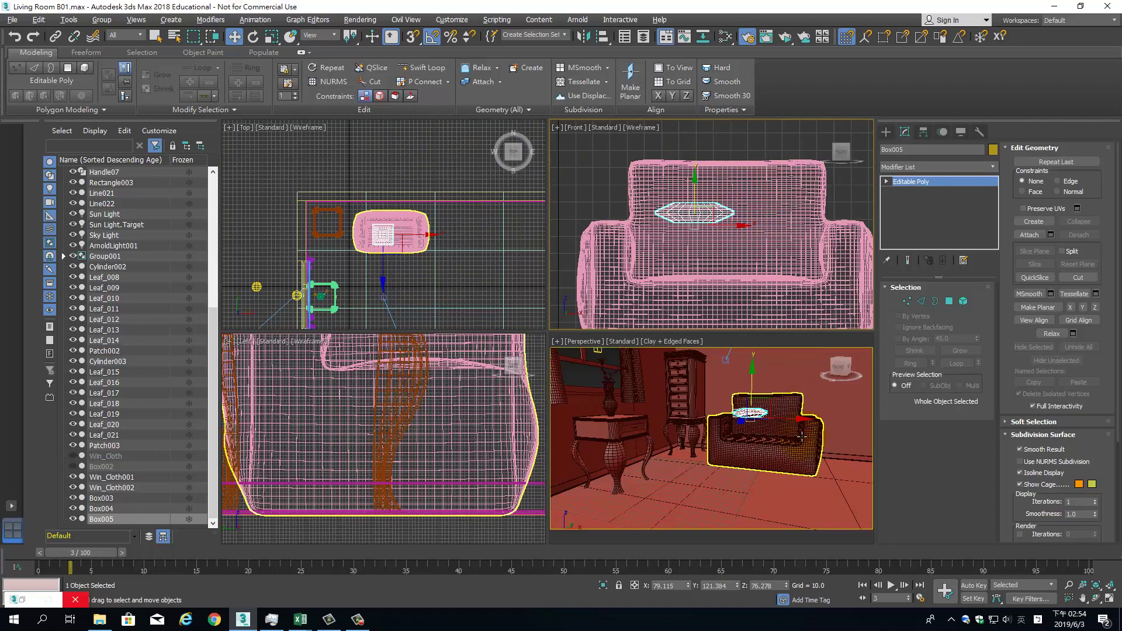
pyautogui.hotkey('alt', 'w')
# Bring the whole room back and select only the cushion box Box005
pyautogui.hotkey('alt', 'q')
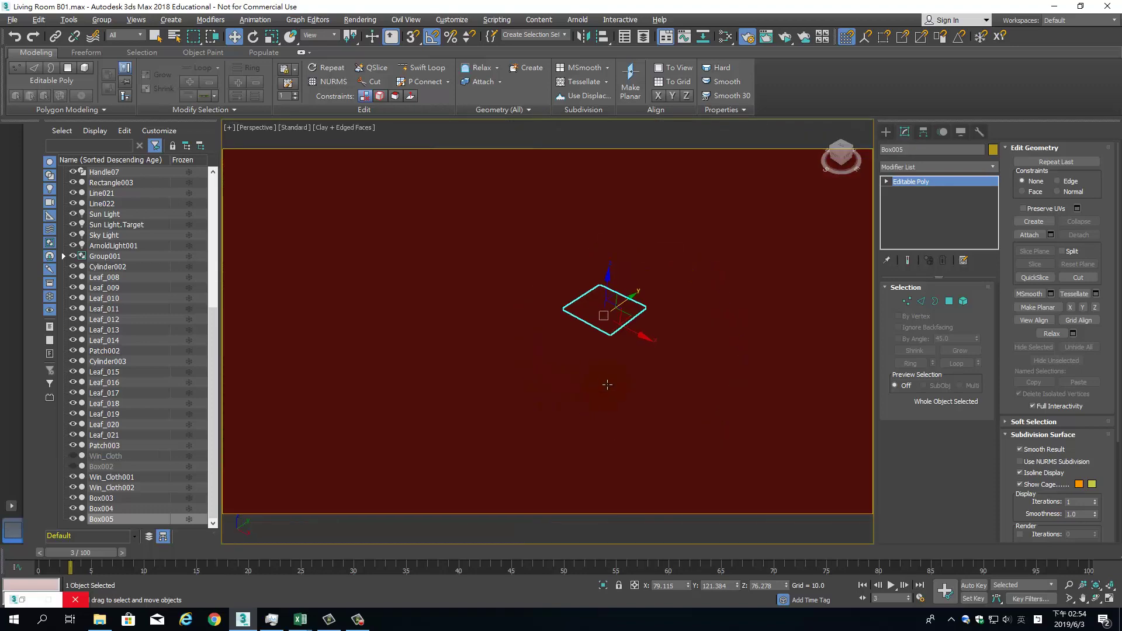
pyautogui.hotkey('alt', 'q')
pyautogui.keyDown('ctrl'); pyautogui.click(626, 383); pyautogui.keyUp('ctrl')
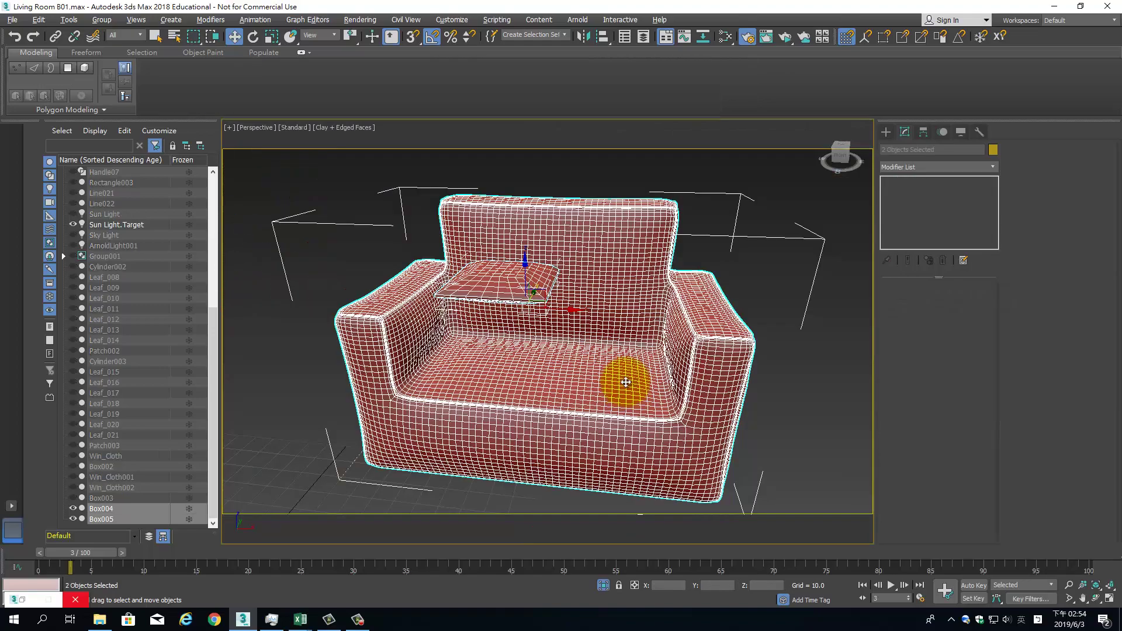
pyautogui.click(501, 275)
pyautogui.keyDown('alt'); pyautogui.moveTo(501, 276); pyautogui.dragTo(414, 206, button='middle'); pyautogui.keyUp('alt')
pyautogui.click(415, 203)
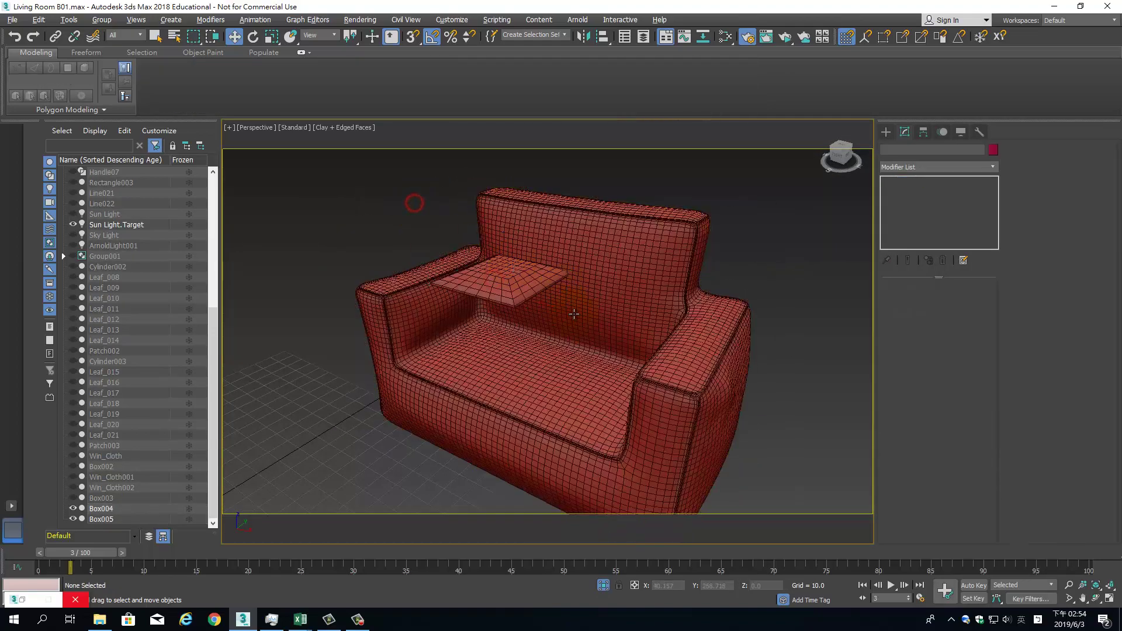
pyautogui.keyDown('alt'); pyautogui.moveTo(574, 314); pyautogui.dragTo(525, 297, button='middle'); pyautogui.keyUp('alt')
pyautogui.click(525, 297)
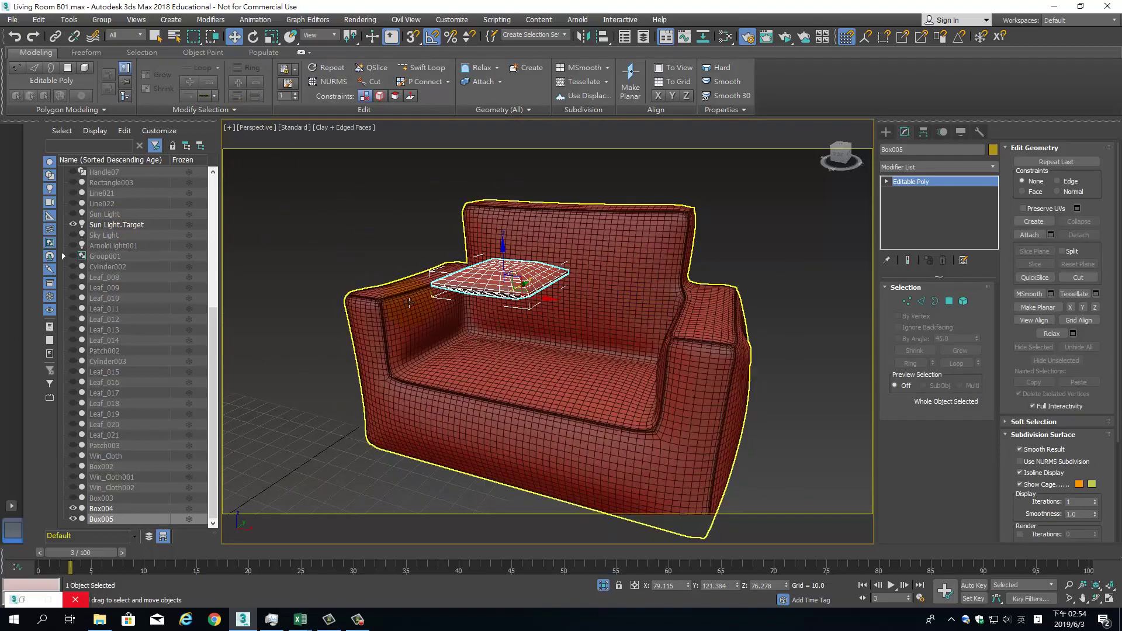
pyautogui.moveTo(645, 294)
pyautogui.keyDown('alt'); pyautogui.mouseDown(button='middle')
pyautogui.moveTo(471, 339)
pyautogui.moveTo(465, 278)
pyautogui.mouseUp(button='middle'); pyautogui.keyUp('alt')
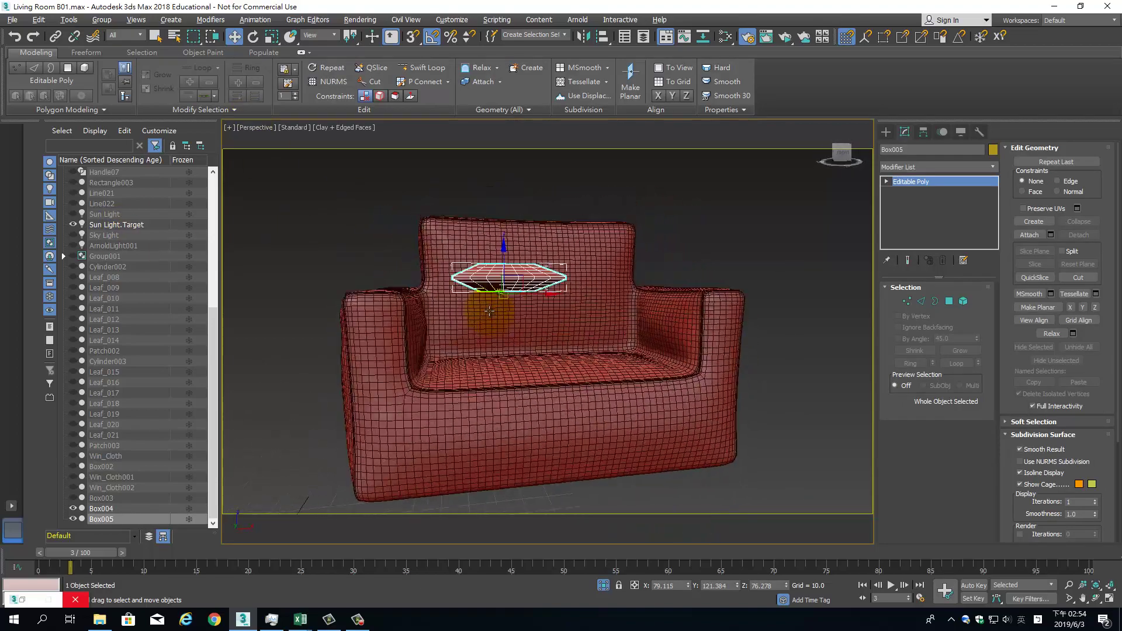
pyautogui.moveTo(605, 330)
pyautogui.keyDown('alt'); pyautogui.mouseDown(button='middle')
pyautogui.moveTo(596, 325)
pyautogui.moveTo(609, 311)
pyautogui.mouseUp(button='middle'); pyautogui.keyUp('alt')
pyautogui.moveTo(449, 276)
pyautogui.keyDown('alt'); pyautogui.mouseDown(button='middle')
pyautogui.moveTo(564, 363)
pyautogui.moveTo(464, 400)
pyautogui.moveTo(475, 406)
pyautogui.moveTo(475, 341)
pyautogui.mouseUp(button='middle'); pyautogui.keyUp('alt')
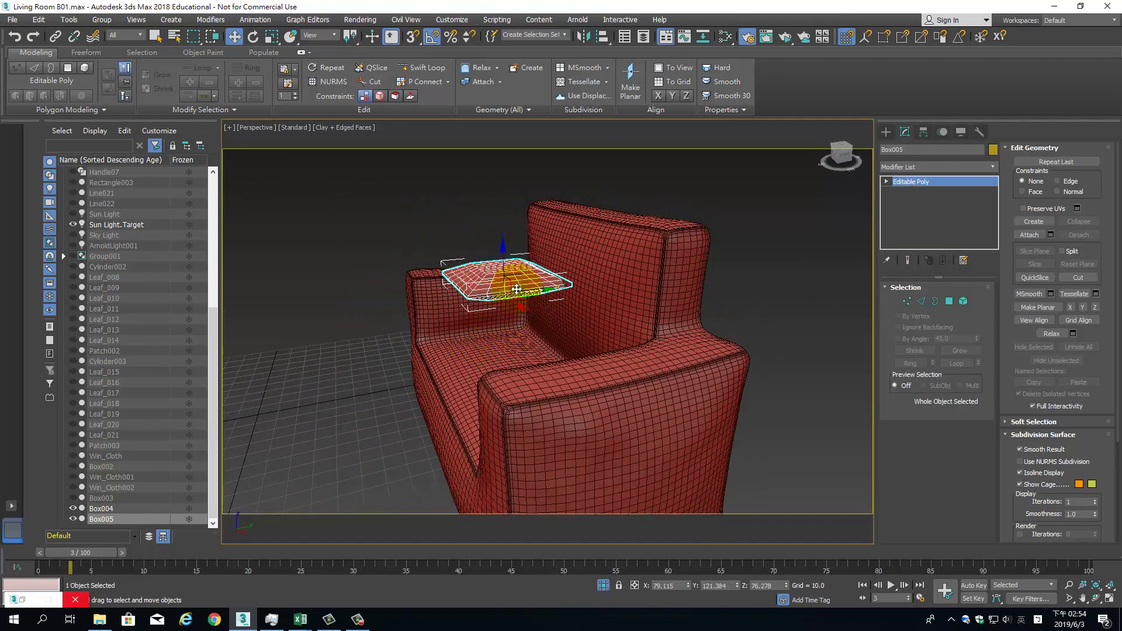
# Tilt Box005 about 25° against the backrest and shift-drag a copy along X
pyautogui.press('e')
pyautogui.moveTo(516, 289); pyautogui.dragTo(496, 309)
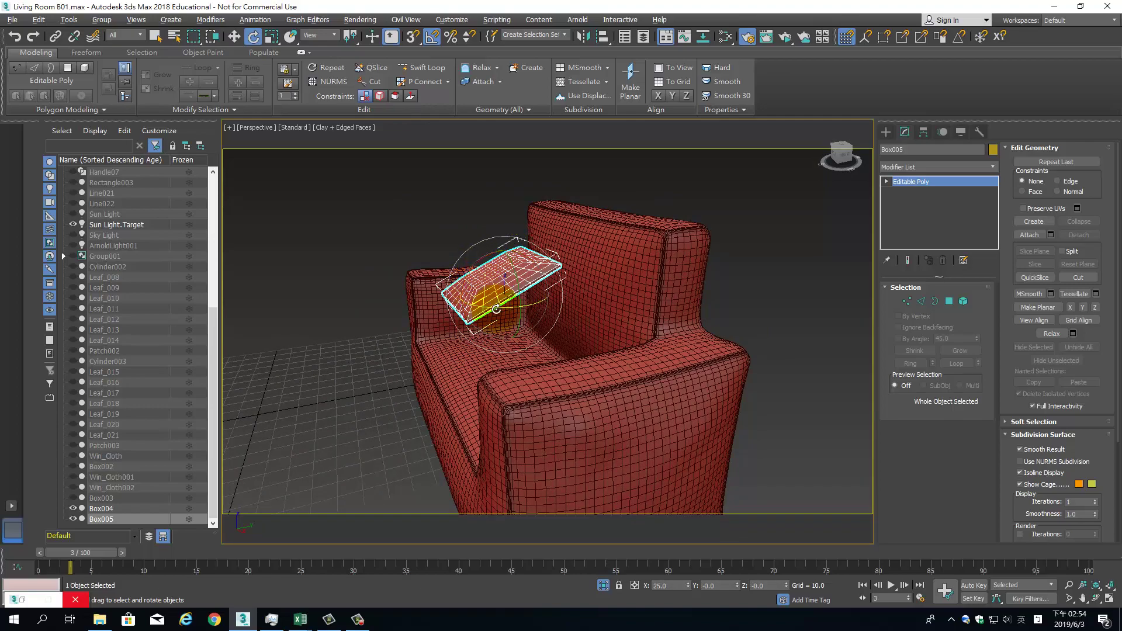
pyautogui.moveTo(496, 310)
pyautogui.keyDown('alt'); pyautogui.mouseDown(button='middle')
pyautogui.moveTo(663, 310)
pyautogui.moveTo(570, 328)
pyautogui.moveTo(571, 343)
pyautogui.moveTo(570, 302)
pyautogui.mouseUp(button='middle'); pyautogui.keyUp('alt')
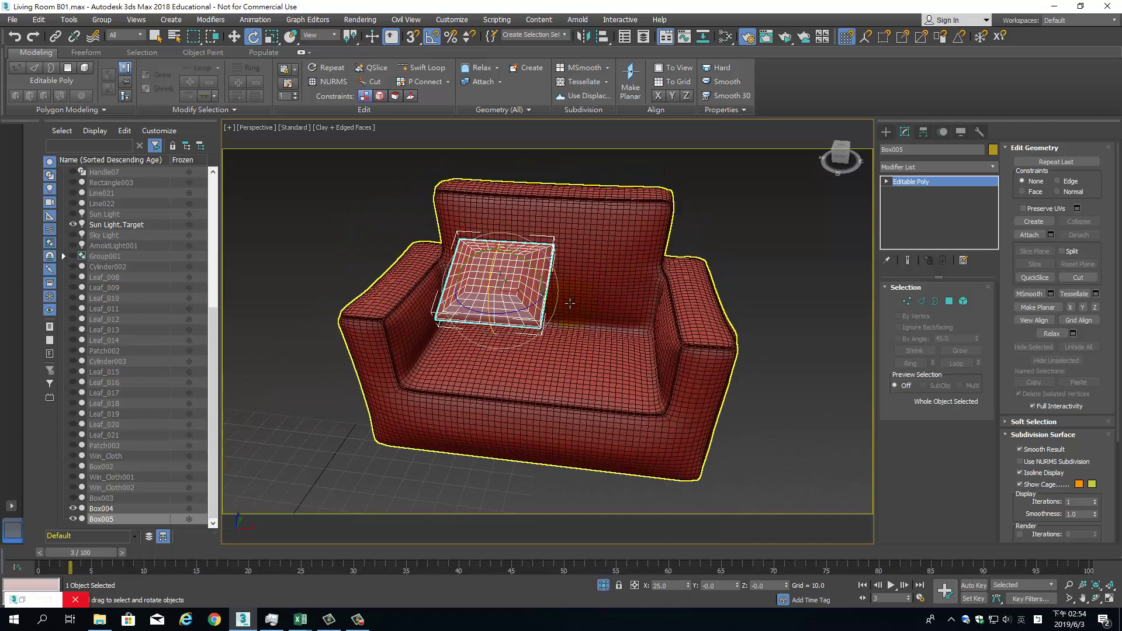
pyautogui.press('w')
pyautogui.keyDown('shift'); pyautogui.moveTo(547, 296); pyautogui.dragTo(641, 300); pyautogui.keyUp('shift')
# Confirm the clone as Box006, raise it, and tilt it 15° against the backrest
pyautogui.click(563, 364)
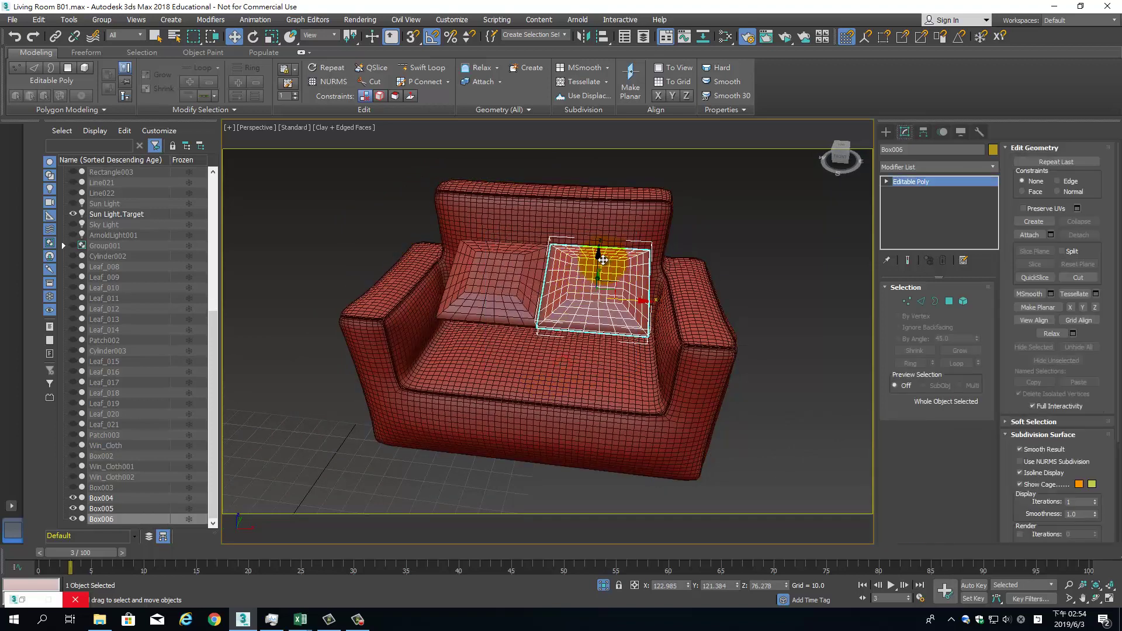
pyautogui.moveTo(602, 265); pyautogui.dragTo(602, 237)
pyautogui.moveTo(601, 236)
pyautogui.keyDown('alt'); pyautogui.mouseDown(button='middle')
pyautogui.moveTo(623, 318)
pyautogui.moveTo(623, 274)
pyautogui.mouseUp(button='middle'); pyautogui.keyUp('alt')
pyautogui.press('e')
pyautogui.moveTo(622, 274)
pyautogui.mouseDown()
pyautogui.moveTo(614, 263)
pyautogui.moveTo(602, 275)
pyautogui.mouseUp()
pyautogui.moveTo(602, 275)
pyautogui.keyDown('alt'); pyautogui.mouseDown(button='middle')
pyautogui.moveTo(676, 365)
pyautogui.moveTo(516, 297)
pyautogui.mouseUp(button='middle'); pyautogui.keyUp('alt')
pyautogui.press('w')
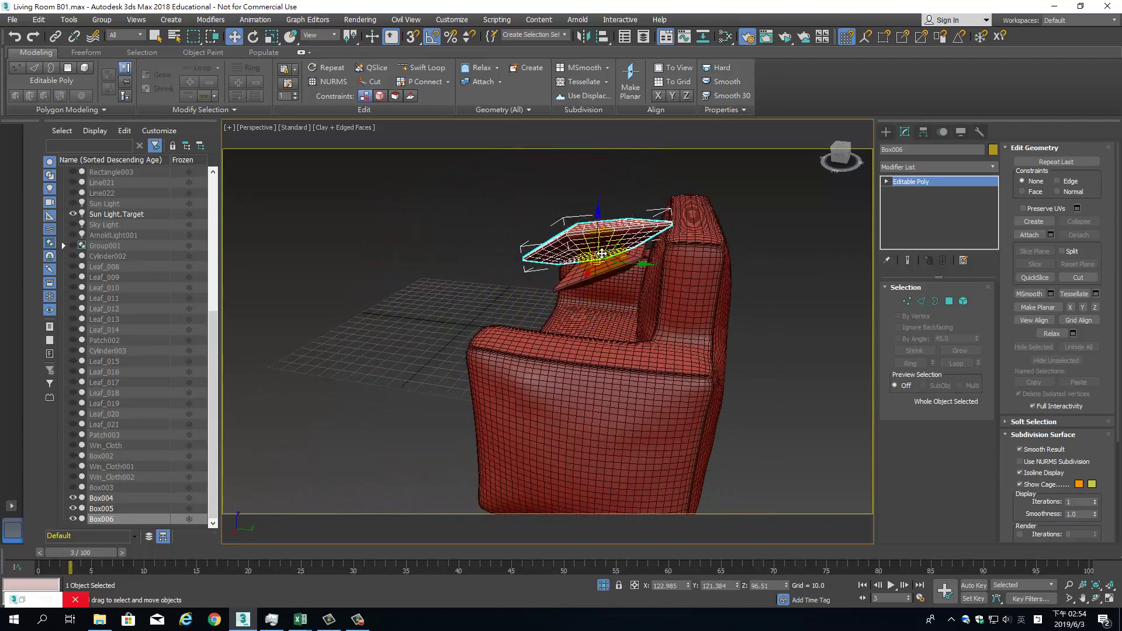
pyautogui.press('e')
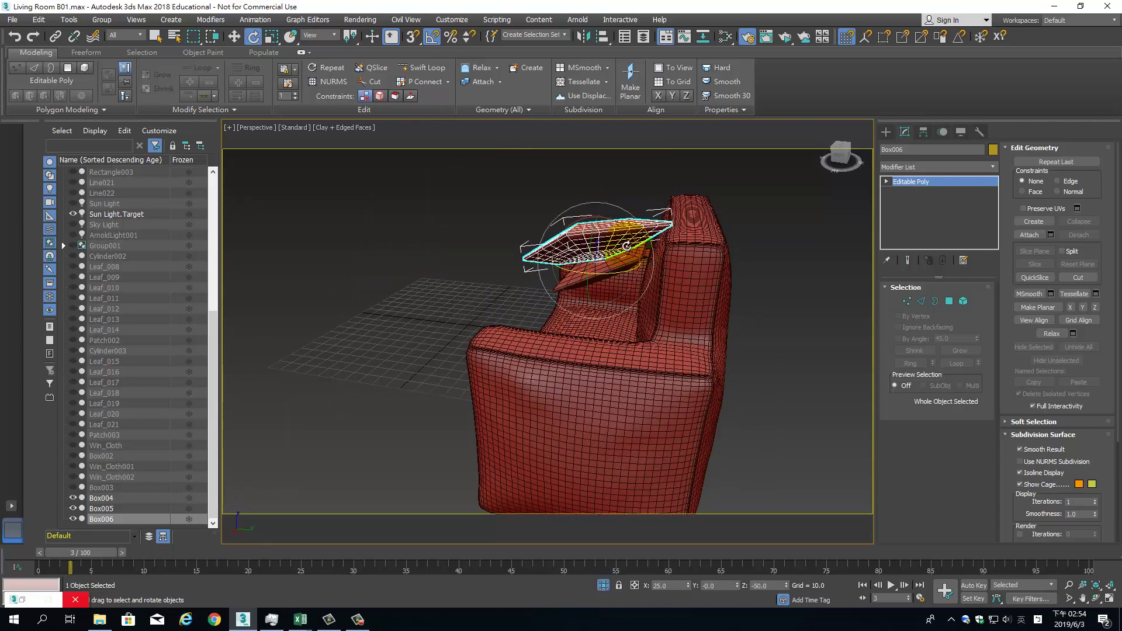
pyautogui.moveTo(559, 244); pyautogui.dragTo(629, 227)
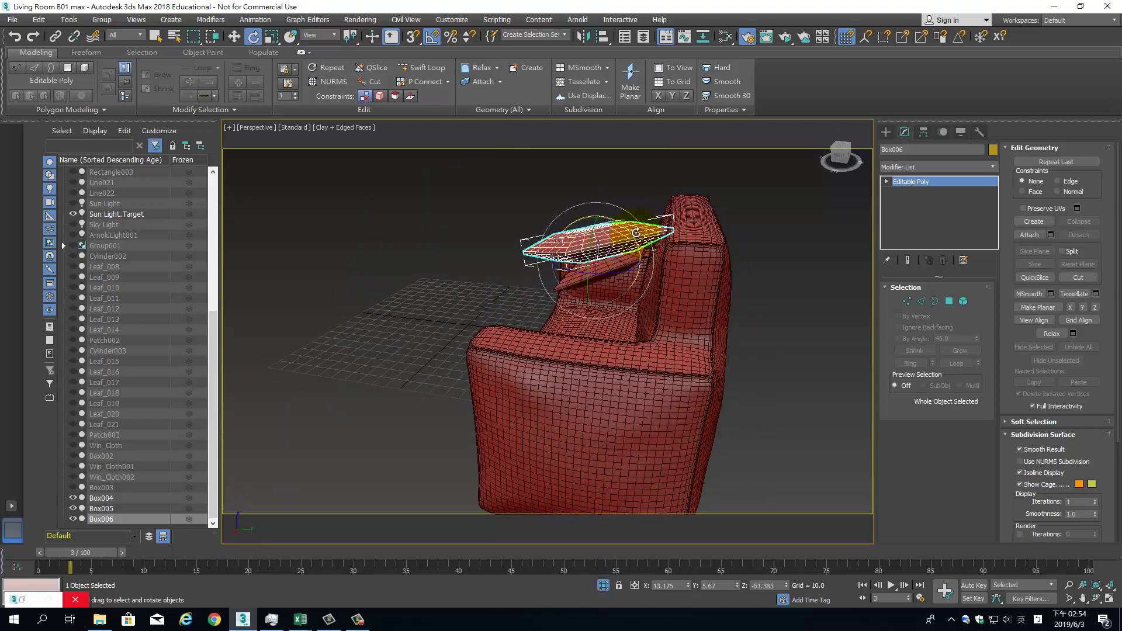
pyautogui.moveTo(613, 324)
pyautogui.keyDown('alt'); pyautogui.mouseDown(button='middle')
pyautogui.moveTo(720, 318)
pyautogui.moveTo(856, 225)
pyautogui.moveTo(884, 226)
pyautogui.moveTo(875, 209)
pyautogui.moveTo(833, 231)
pyautogui.mouseUp(button='middle'); pyautogui.keyUp('alt')
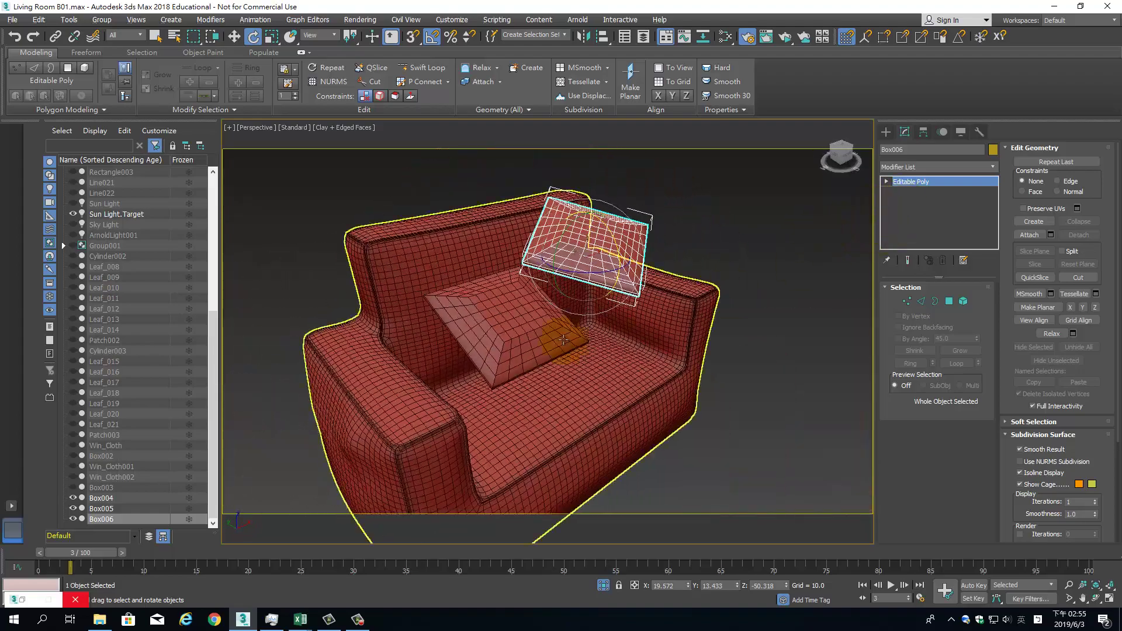
# Apply a Cloth modifier to Box006 and add Box005 and armchair Box004 to the simulation
pyautogui.click(992, 167)
pyautogui.click(914, 379)
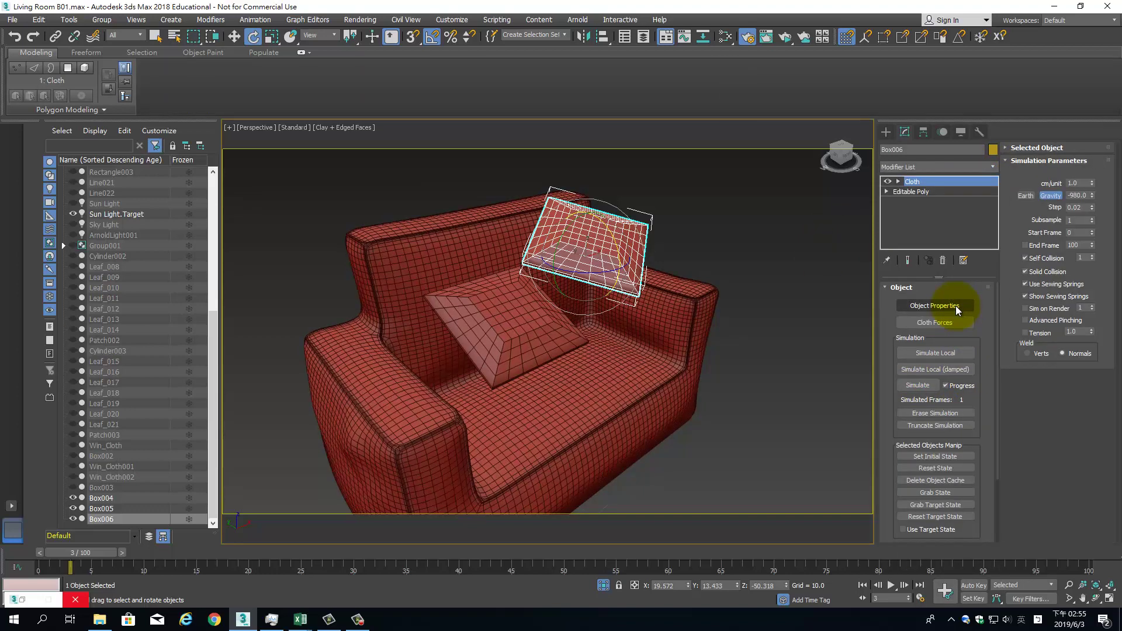
pyautogui.click(954, 306)
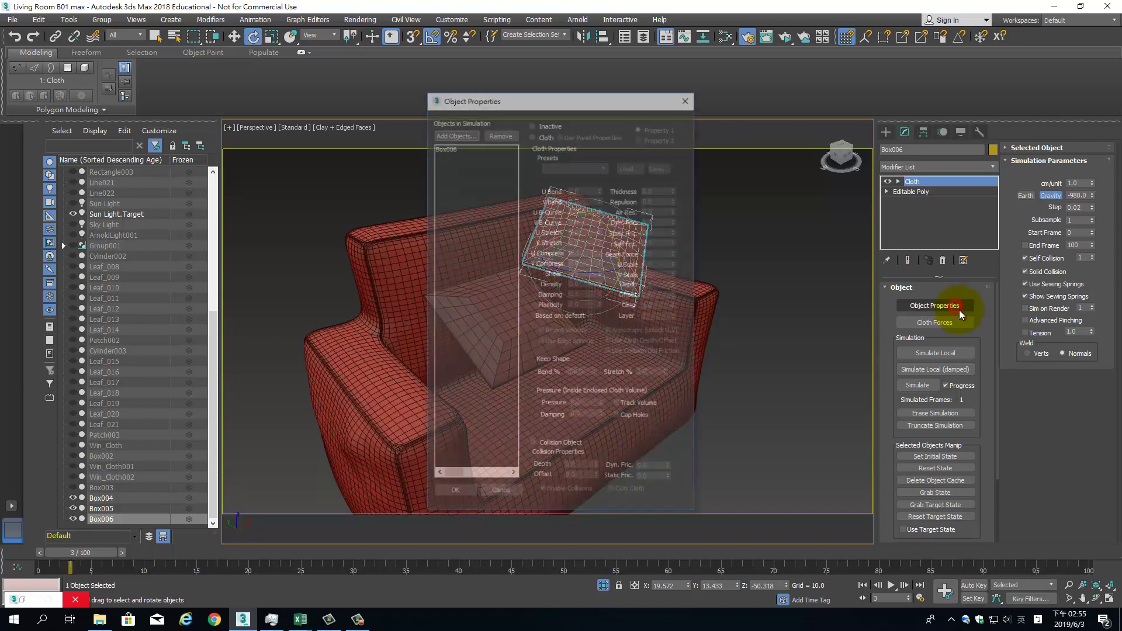
pyautogui.moveTo(584, 93); pyautogui.dragTo(792, 88)
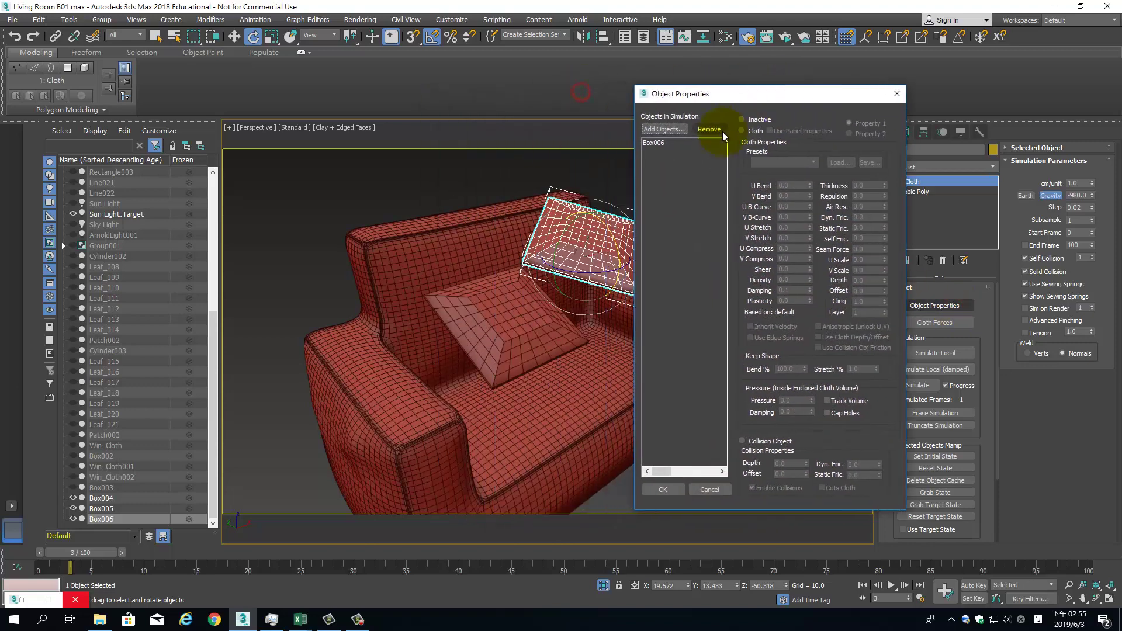
pyautogui.click(663, 129)
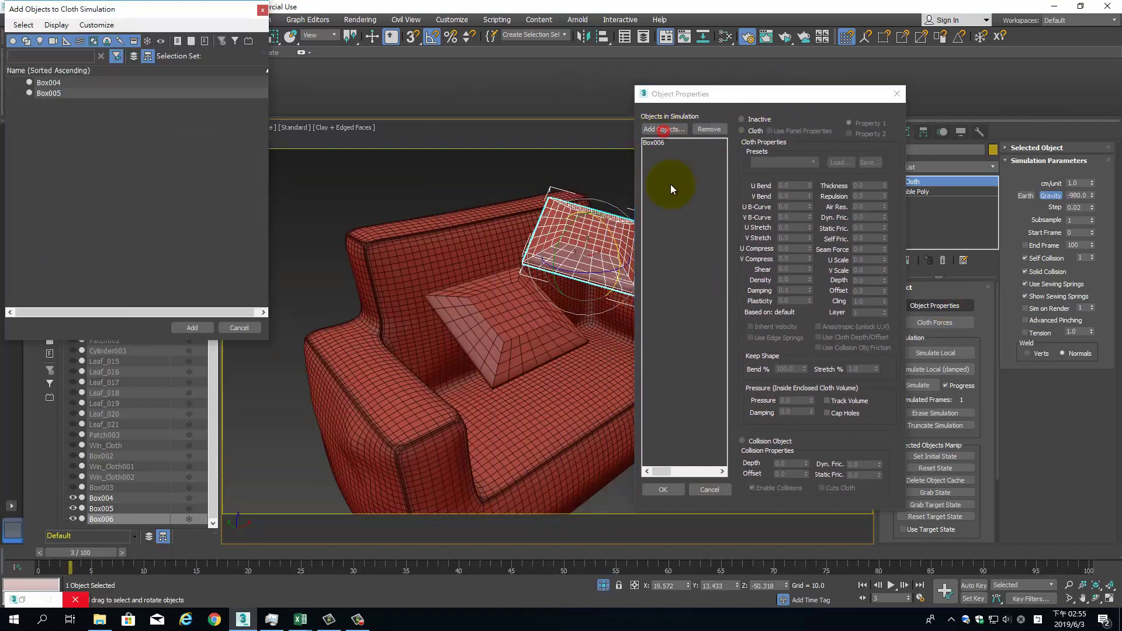
pyautogui.click(57, 92)
pyautogui.keyDown('ctrl'); pyautogui.click(69, 84); pyautogui.keyUp('ctrl')
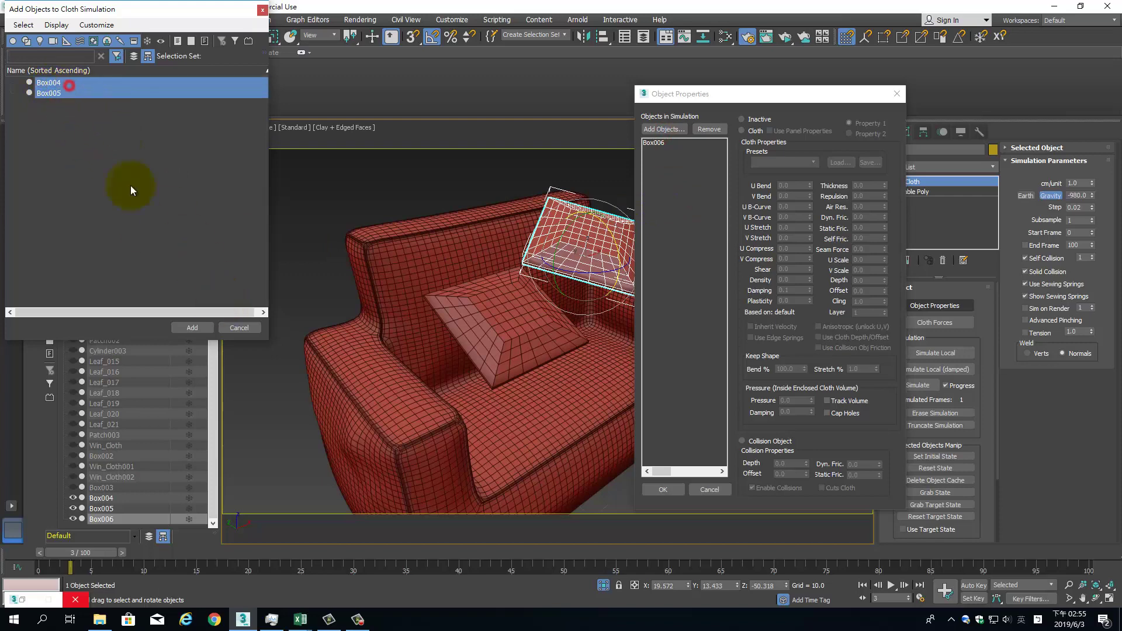
pyautogui.click(186, 328)
pyautogui.click(660, 150)
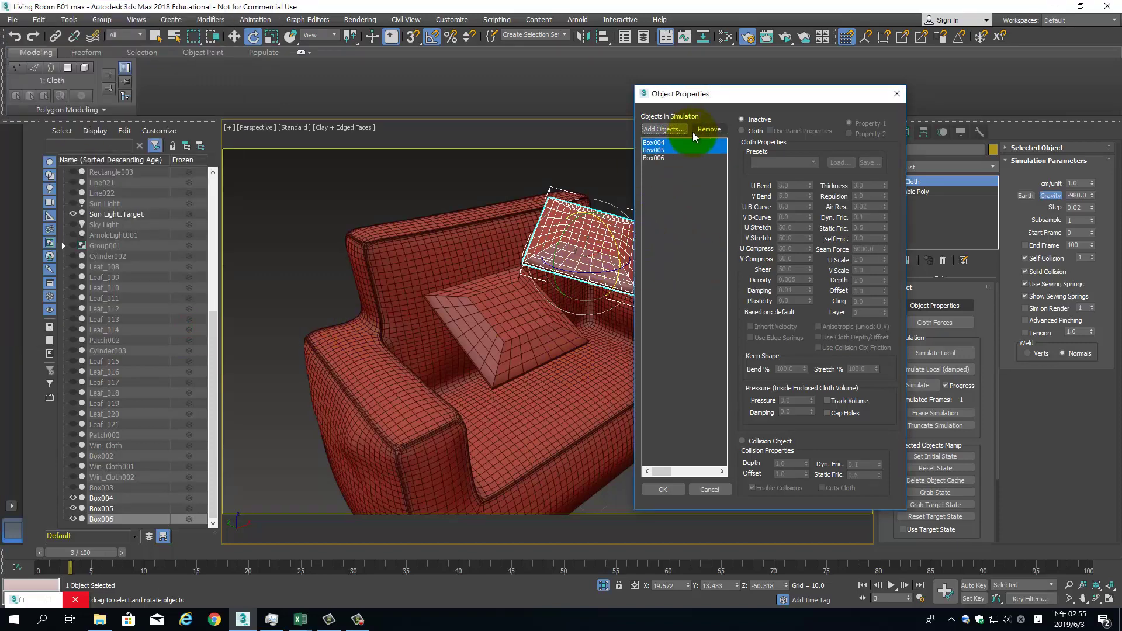
# Make Box004 a collision object and both cushions Cotton-preset cloth with pressure settings
pyautogui.click(659, 142)
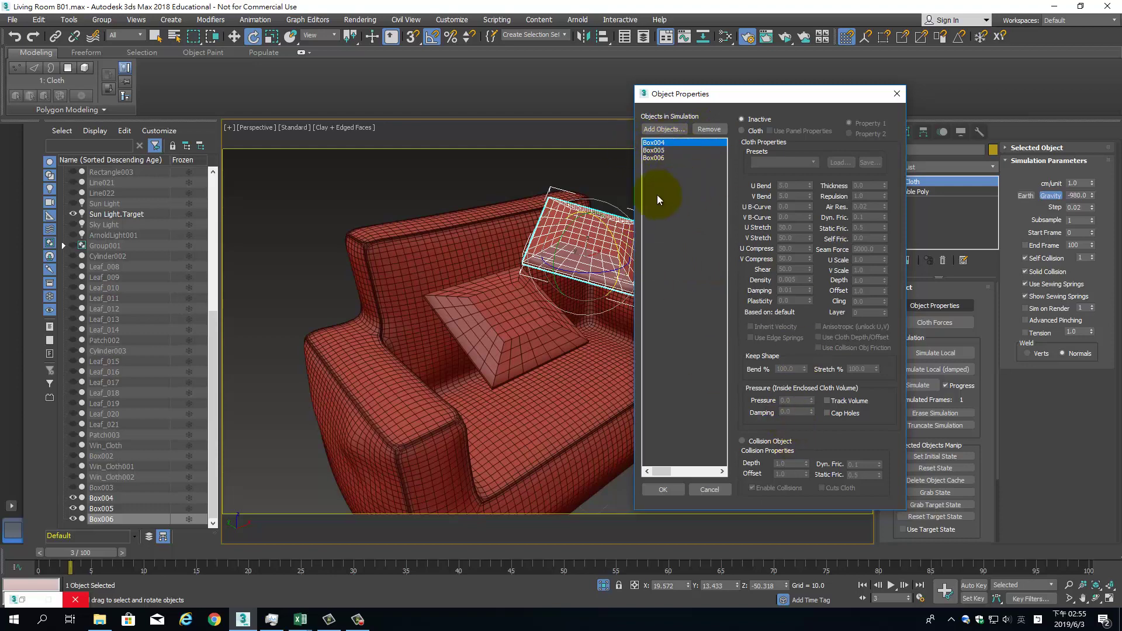
pyautogui.click(752, 442)
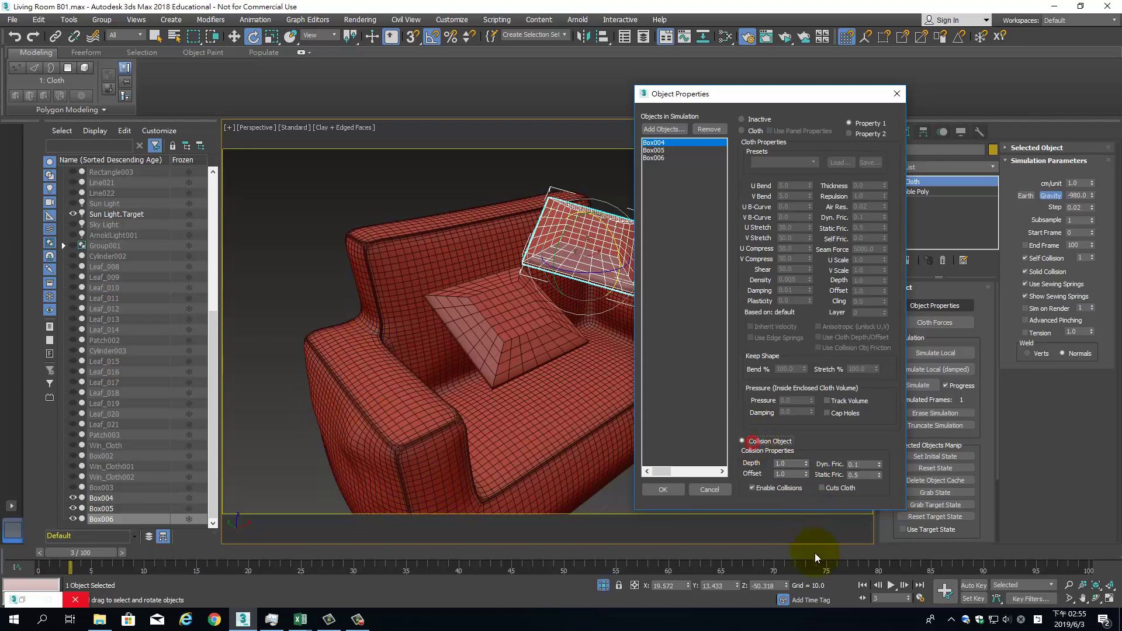
pyautogui.click(671, 151)
pyautogui.click(742, 131)
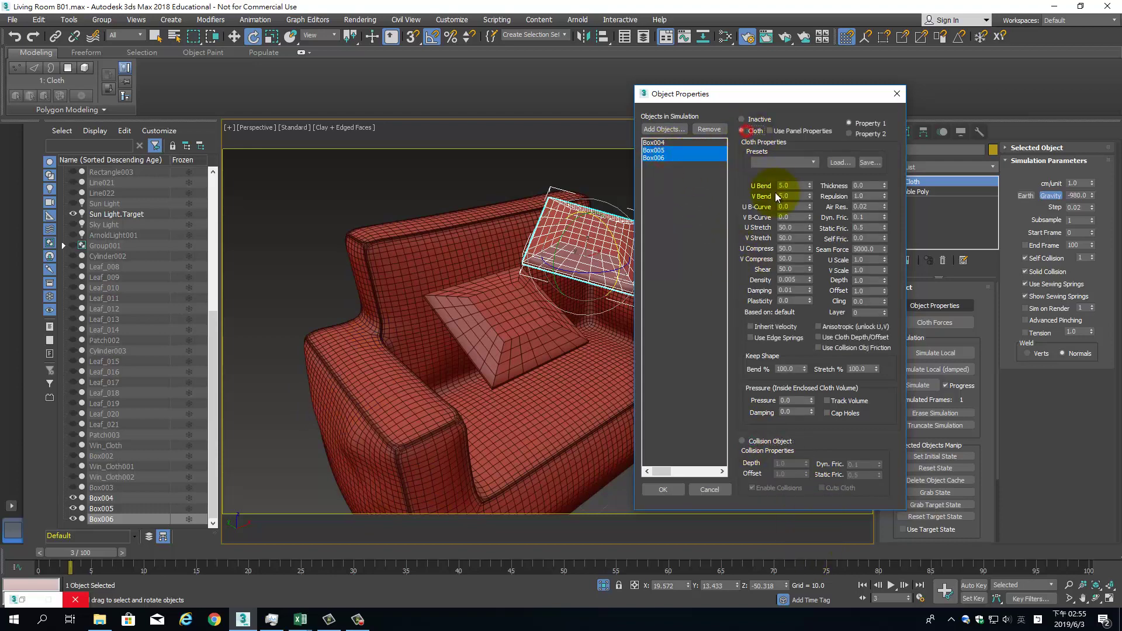
pyautogui.doubleClick(793, 403)
pyautogui.write('15')
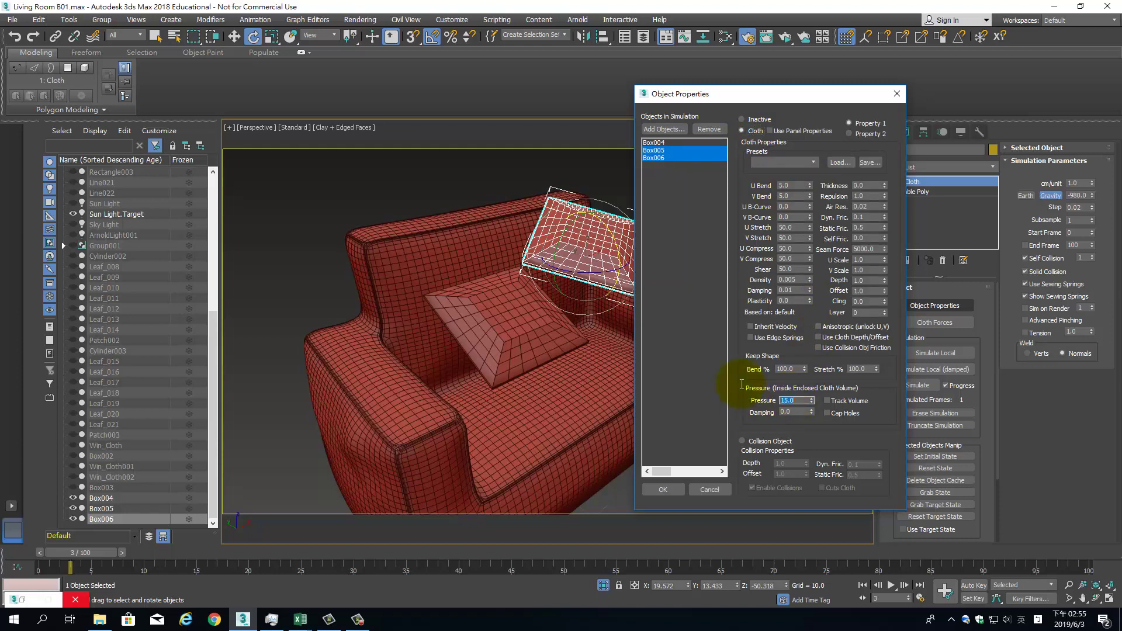
pyautogui.click(802, 417)
pyautogui.write('0.5')
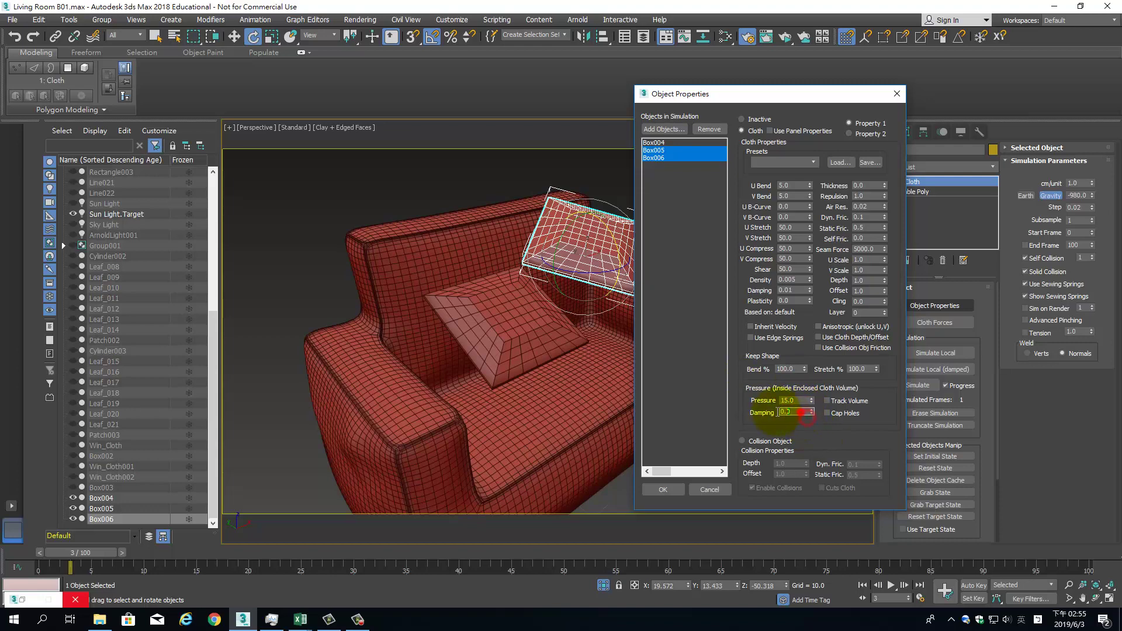
pyautogui.click(805, 163)
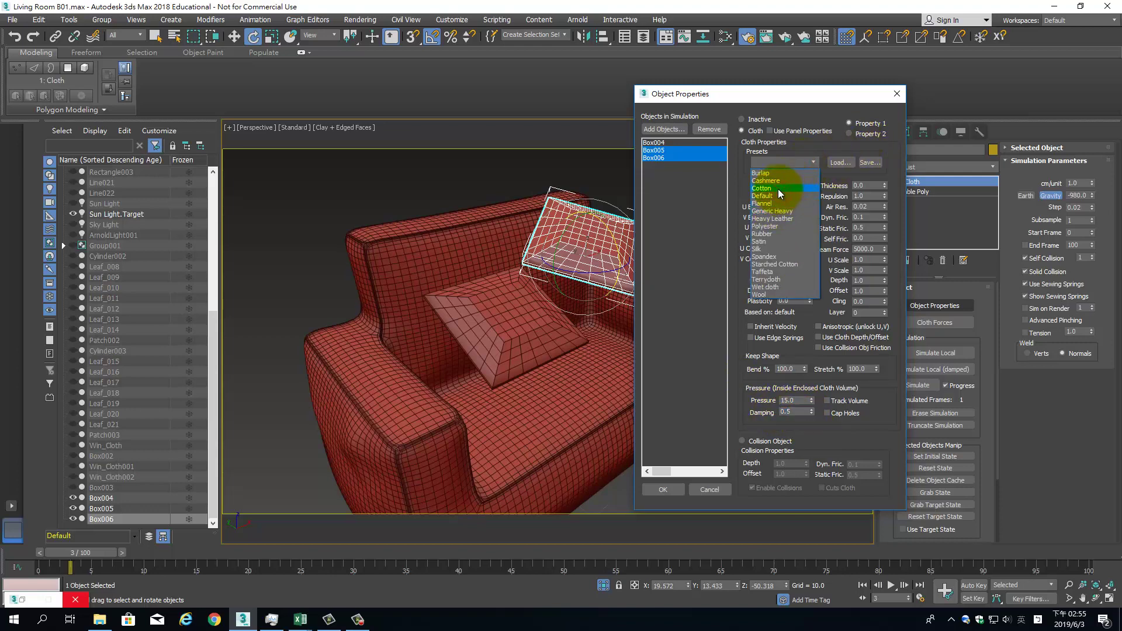
pyautogui.click(777, 188)
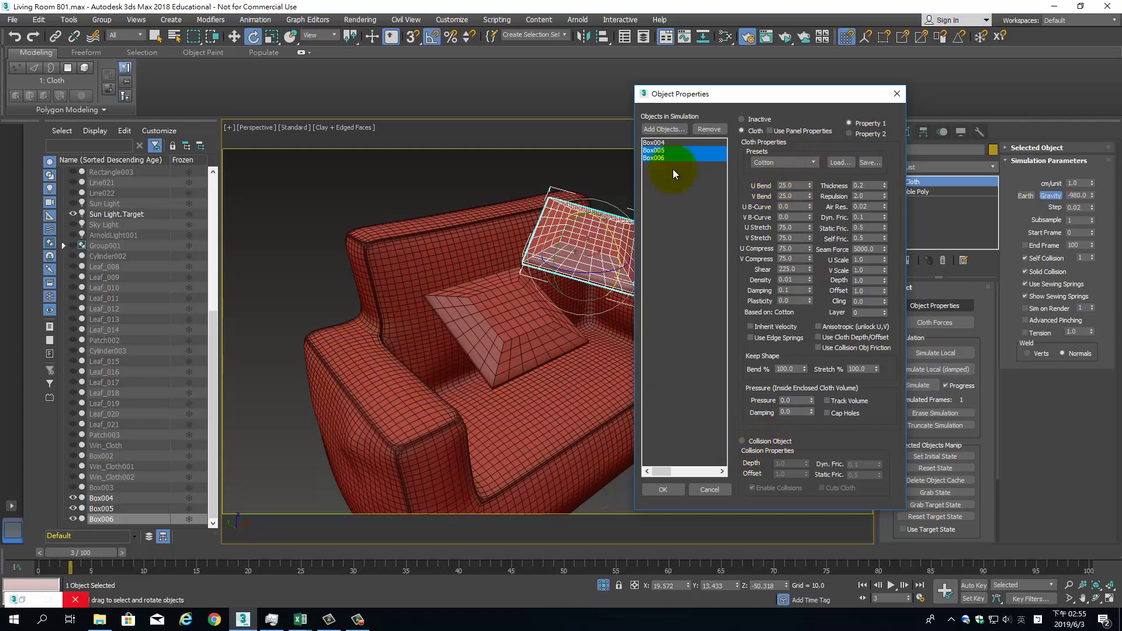
pyautogui.click(669, 142)
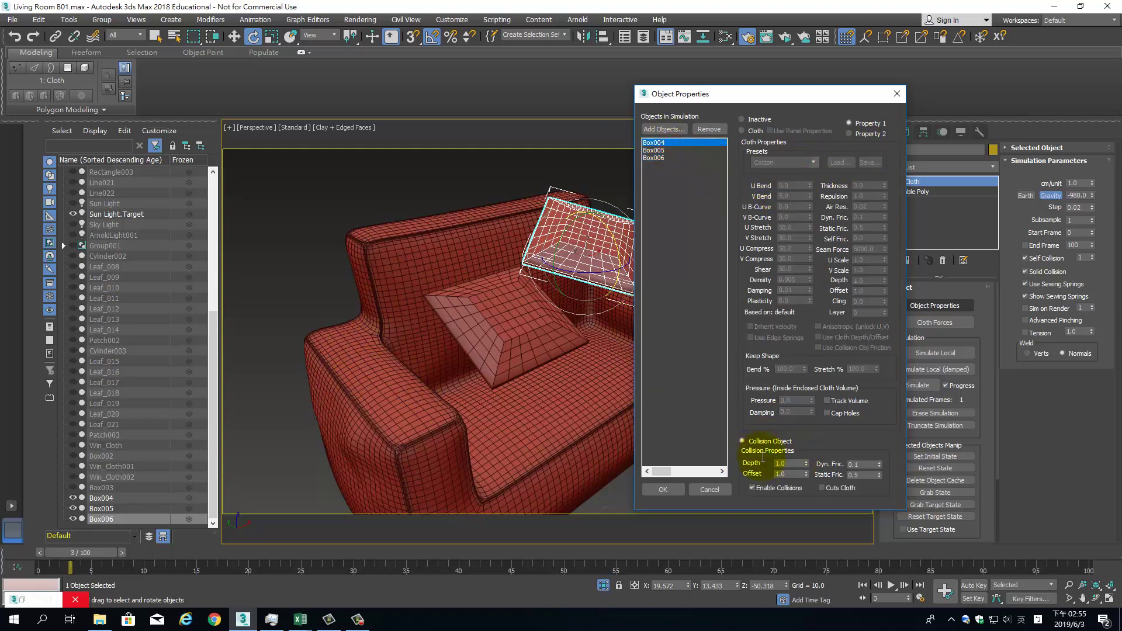
pyautogui.click(663, 491)
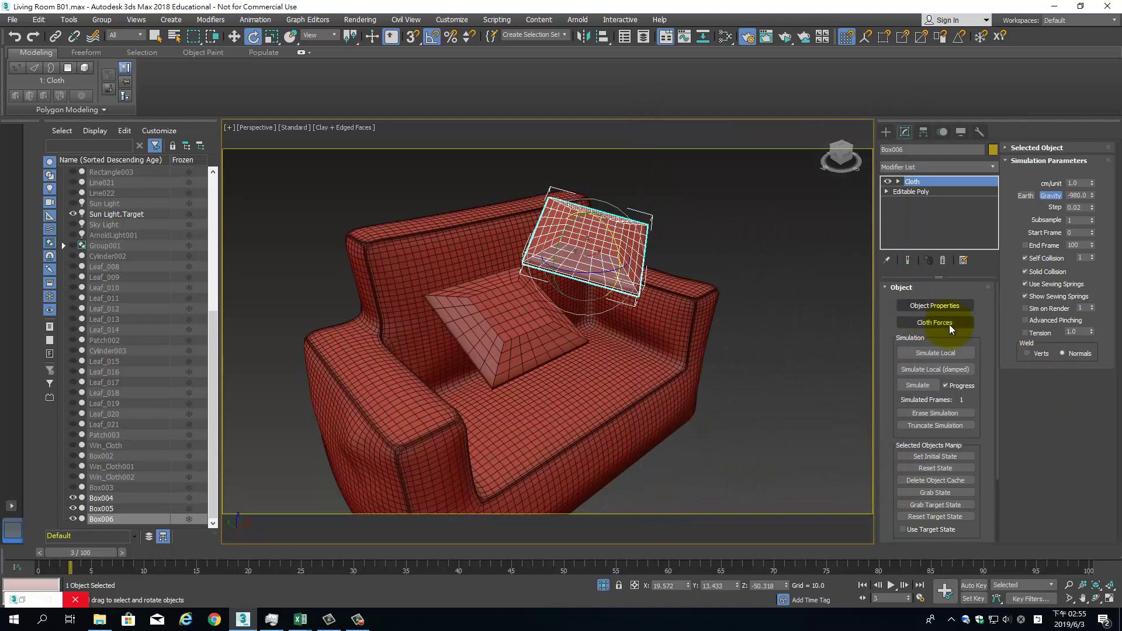
# Test-drop the cushion with a local simulation, then reset Box006 and Box005 to their raised poses
pyautogui.click(945, 354)
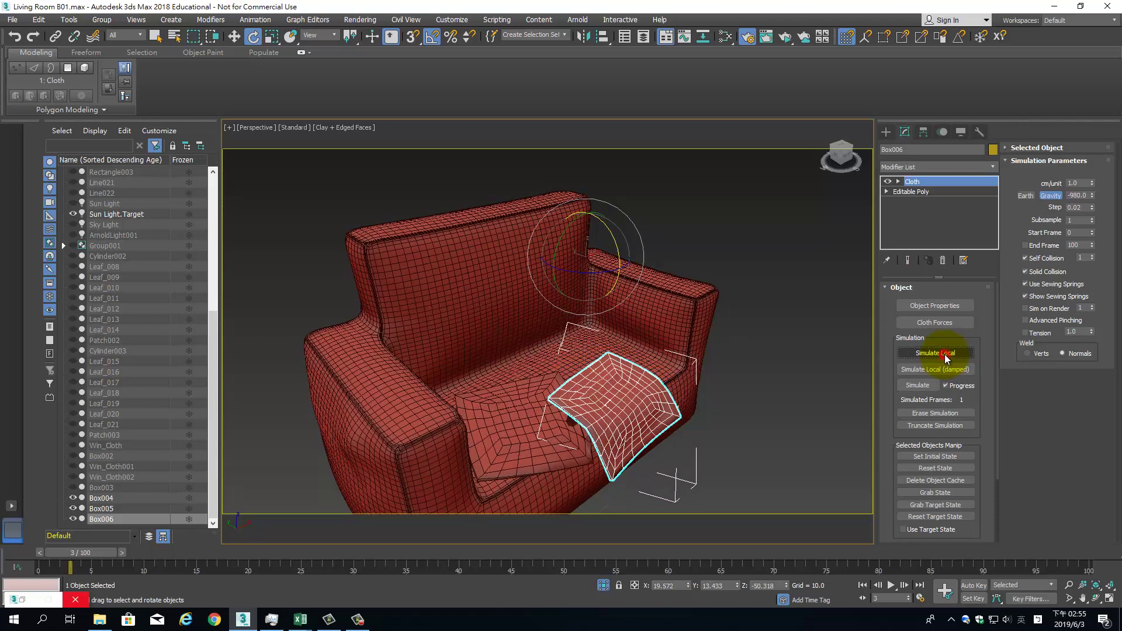
pyautogui.click(944, 355)
pyautogui.click(941, 468)
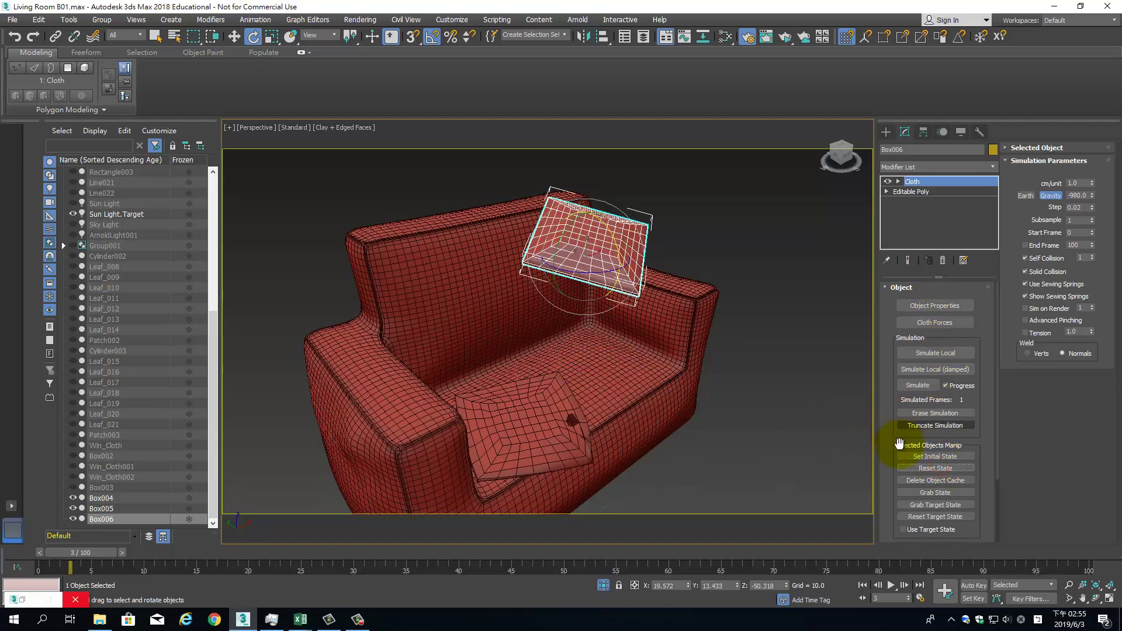
pyautogui.click(571, 414)
pyautogui.click(935, 468)
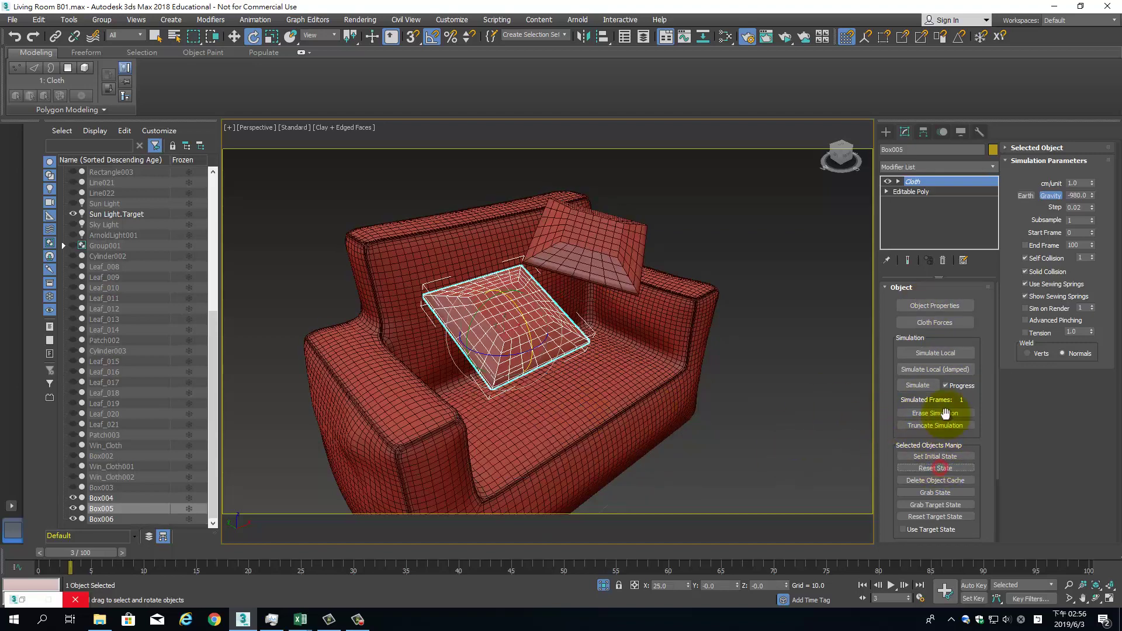
# Reselect cushion Box006 and bring up its cloth Object Properties
pyautogui.click(517, 239)
pyautogui.click(570, 257)
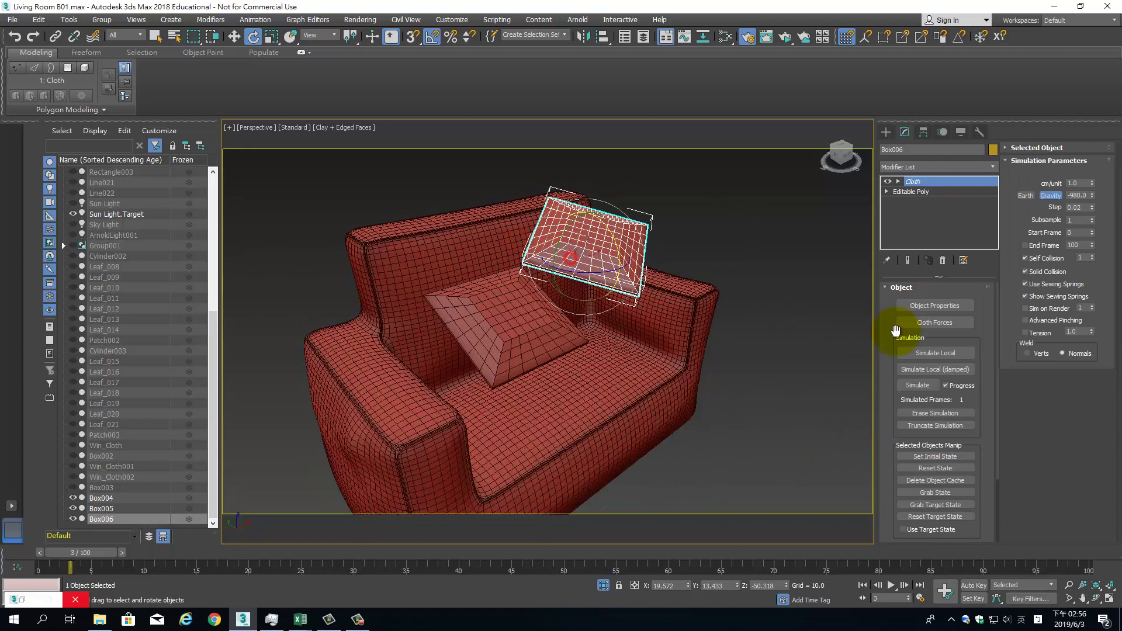
pyautogui.click(945, 310)
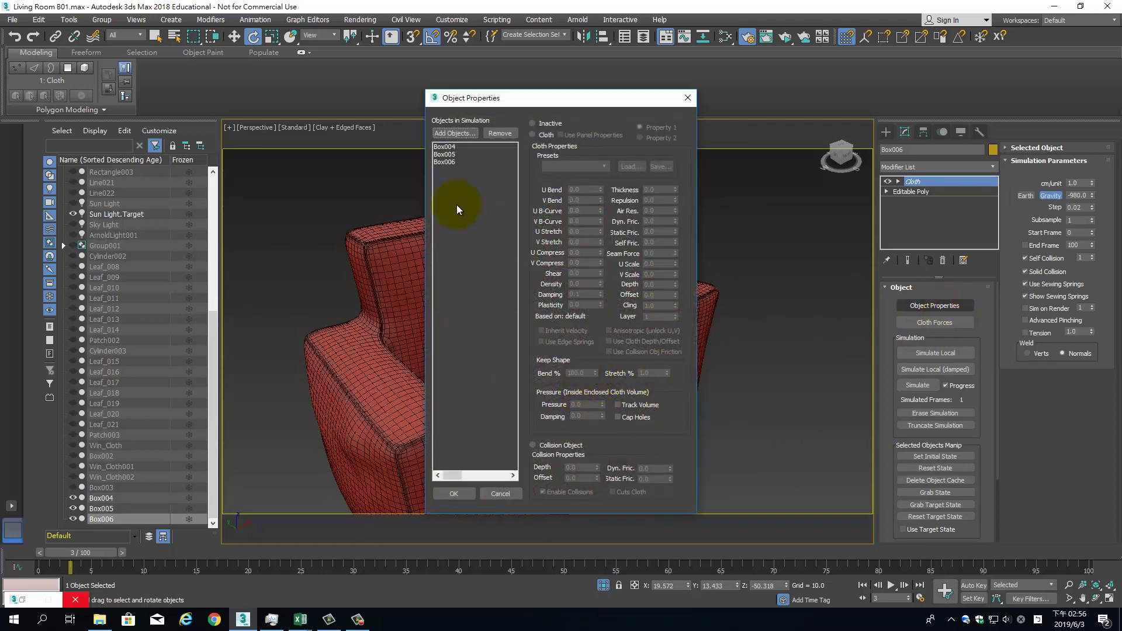
# Set cloth pressure to 25 for Box005 and 30 for Box006, then test locally
pyautogui.click(451, 155)
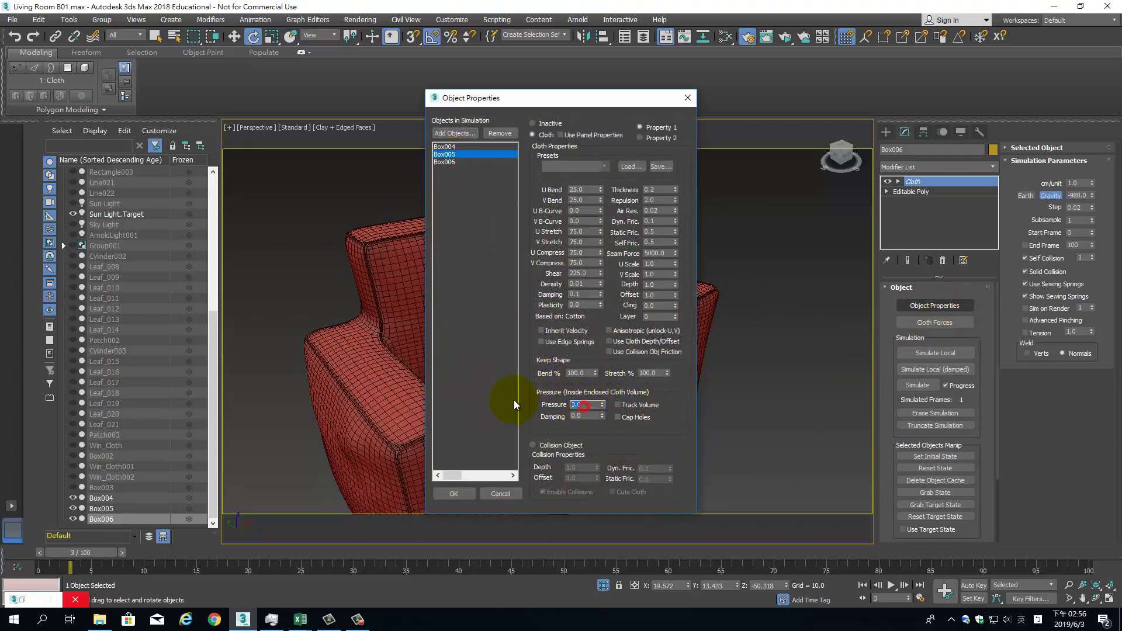
pyautogui.write('25')
pyautogui.press('Return')
pyautogui.click(450, 163)
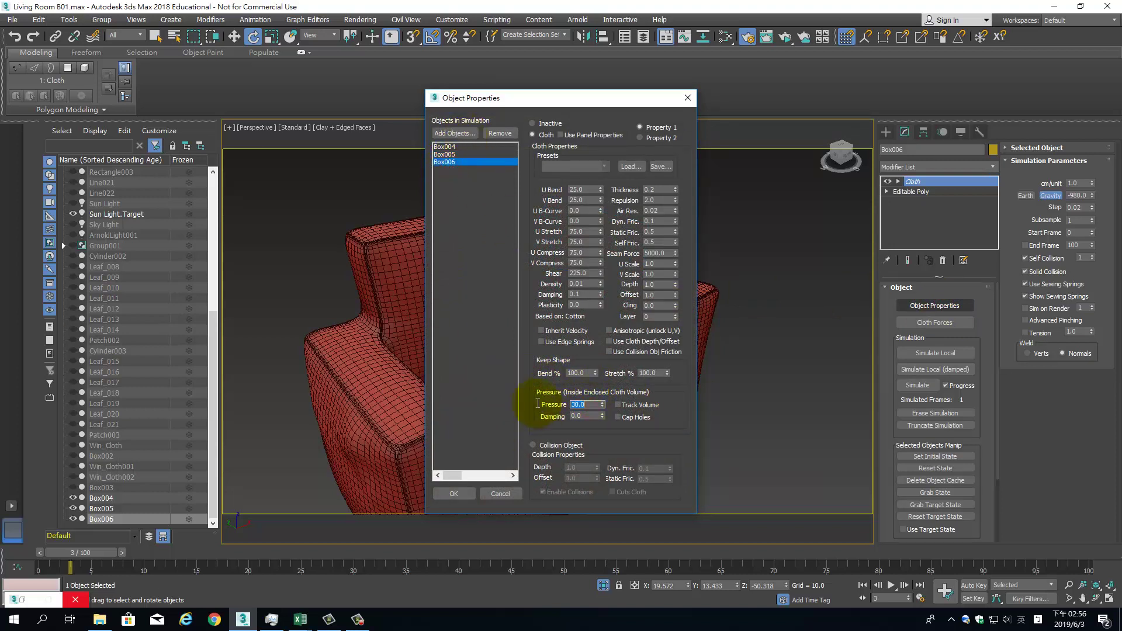
pyautogui.click(453, 494)
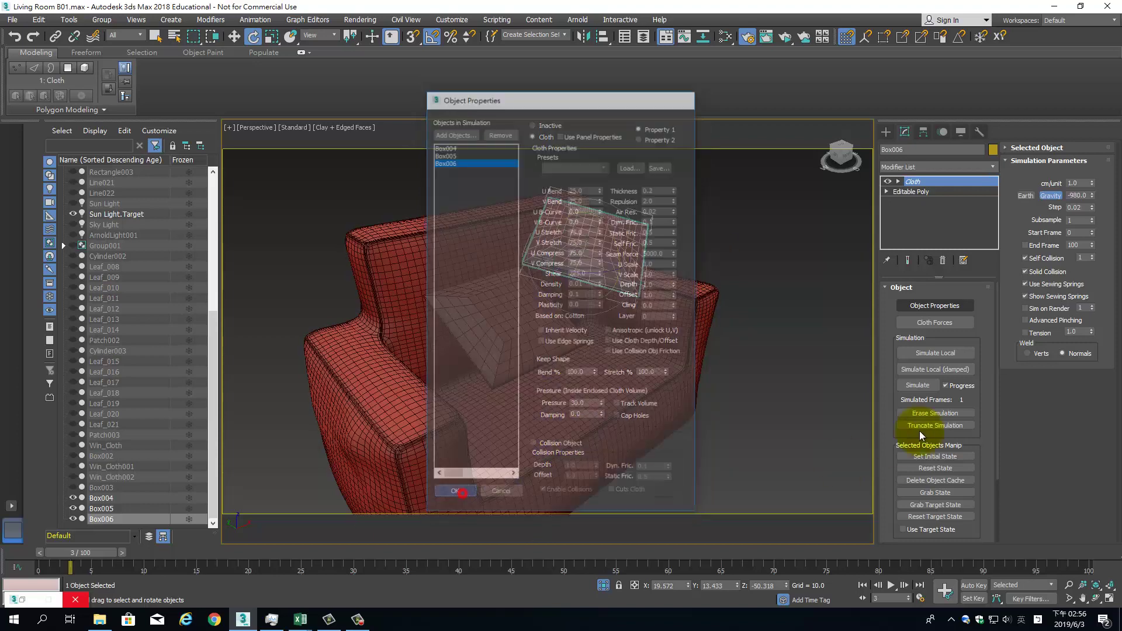
pyautogui.click(947, 354)
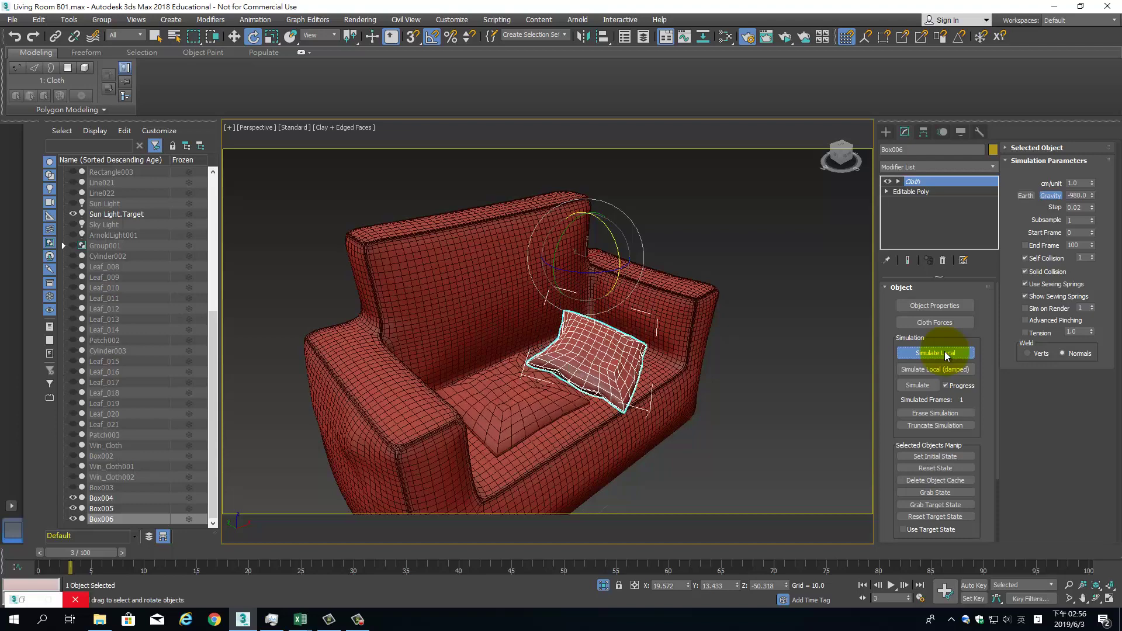
# Simulate the cloth up to frame 19 so both cushions settle, then orbit to check
pyautogui.click(947, 354)
pyautogui.click(947, 354)
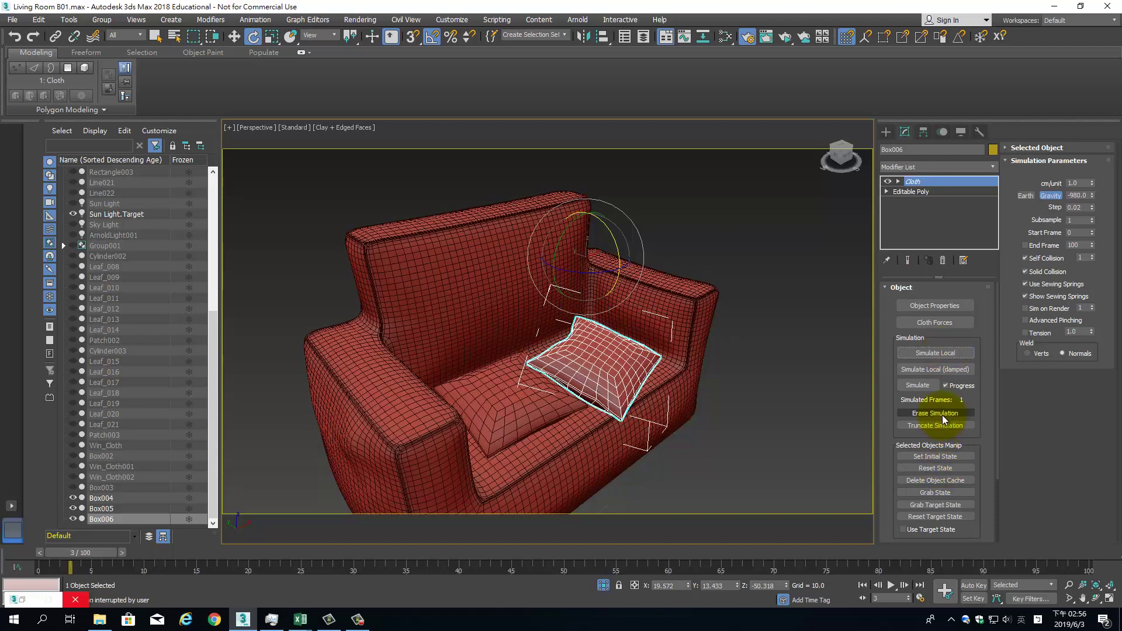
pyautogui.click(928, 387)
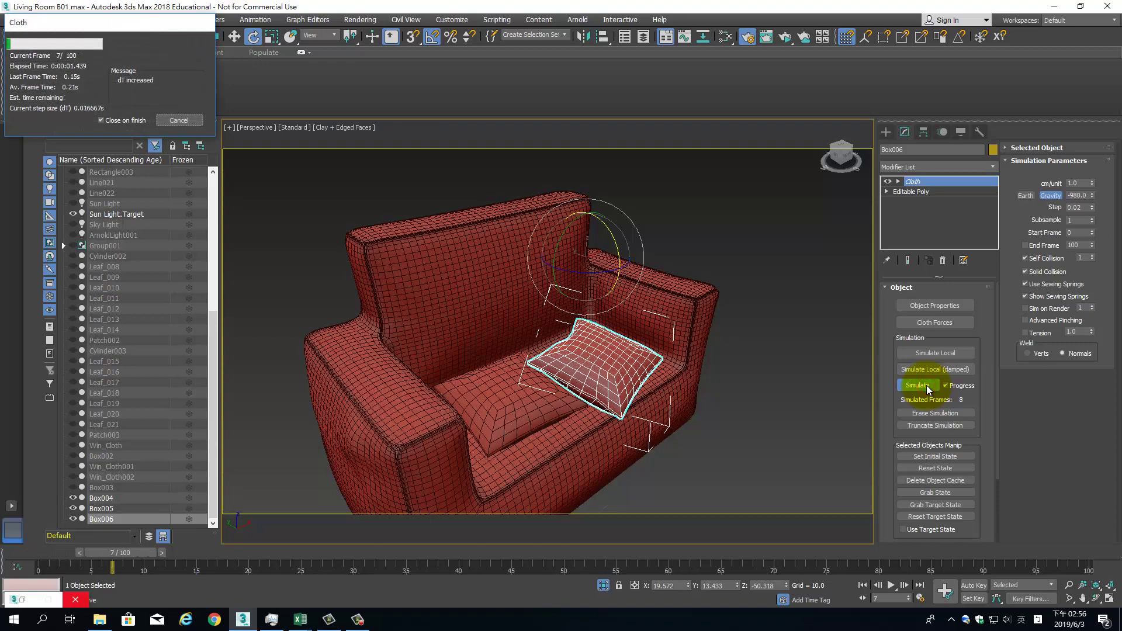
pyautogui.click(926, 386)
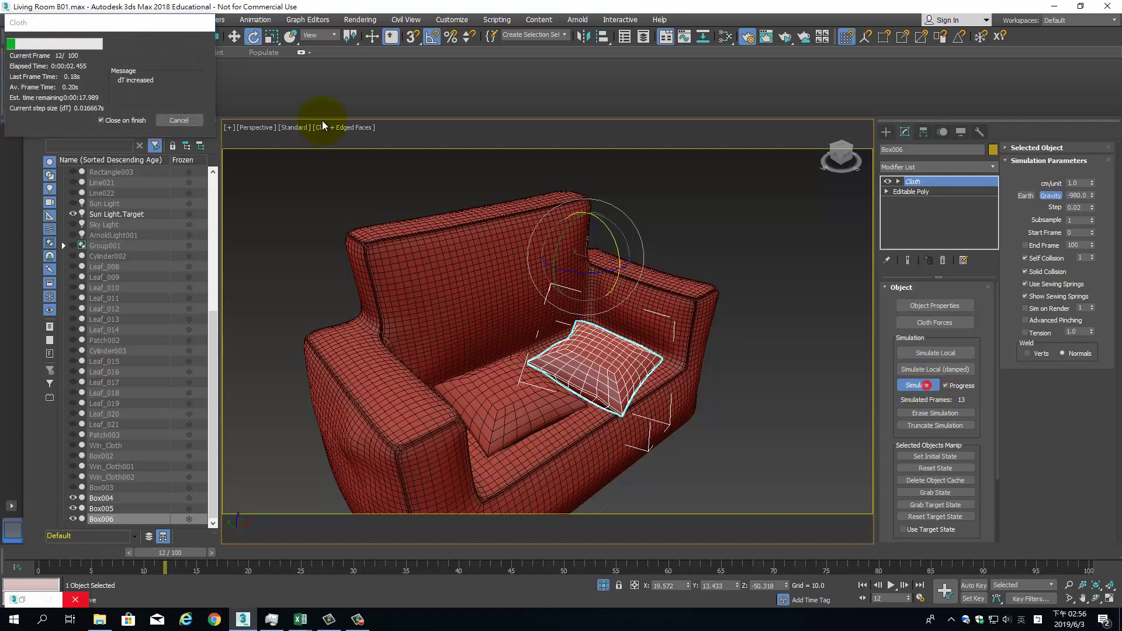
pyautogui.click(179, 120)
pyautogui.keyDown('alt'); pyautogui.moveTo(728, 355); pyautogui.dragTo(815, 293, button='middle'); pyautogui.keyUp('alt')
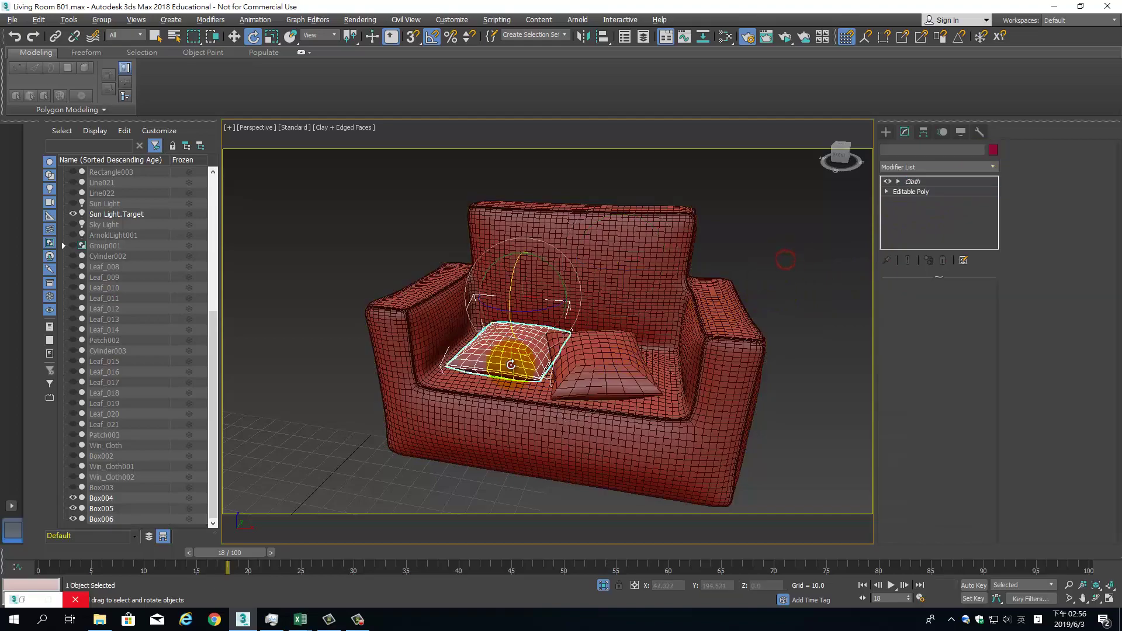
pyautogui.moveTo(631, 367)
pyautogui.keyDown('alt'); pyautogui.mouseDown(button='middle')
pyautogui.moveTo(630, 357)
pyautogui.moveTo(617, 382)
pyautogui.mouseUp(button='middle'); pyautogui.keyUp('alt')
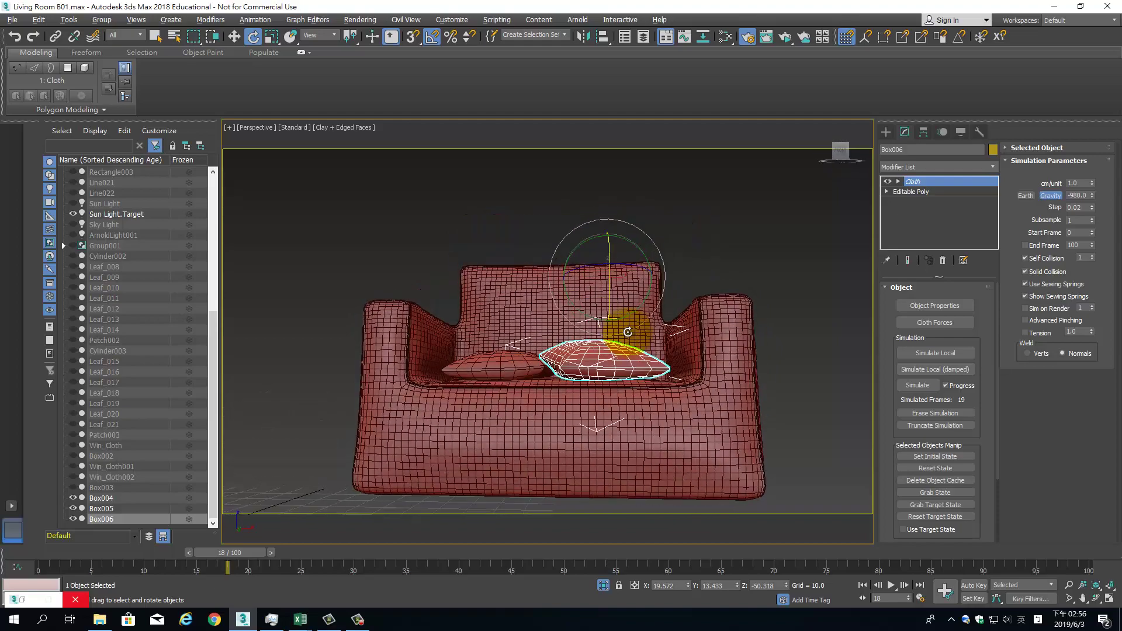
pyautogui.click(748, 372)
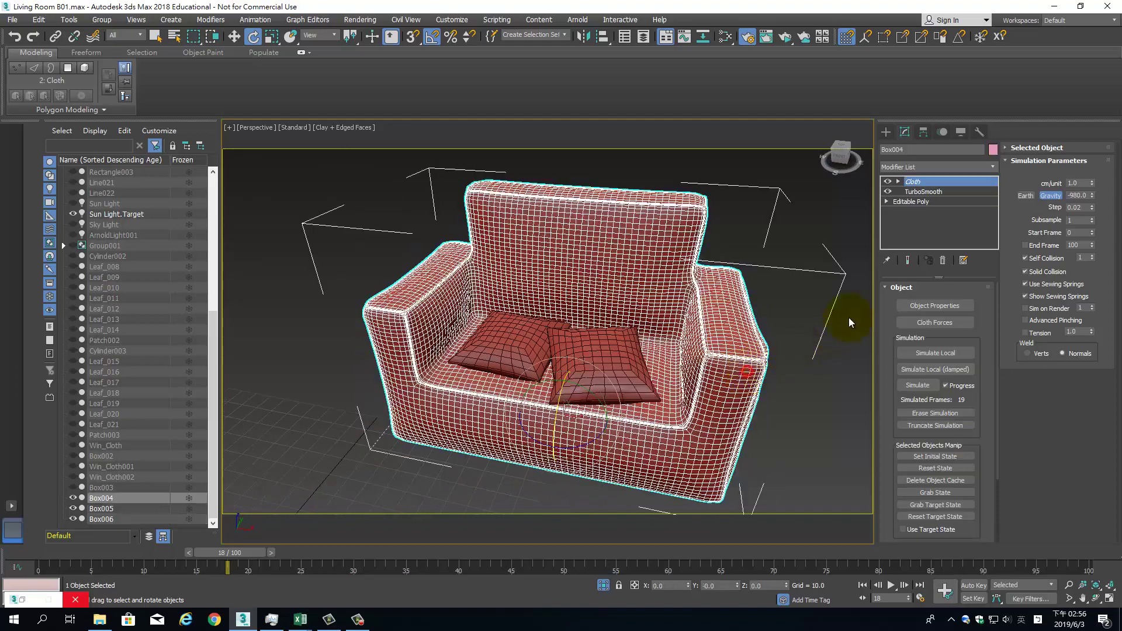
# Remove Cloth from sofa body Box004 and convert cushions Box006 and Box005 to Editable Poly
pyautogui.click(943, 260)
pyautogui.click(650, 358)
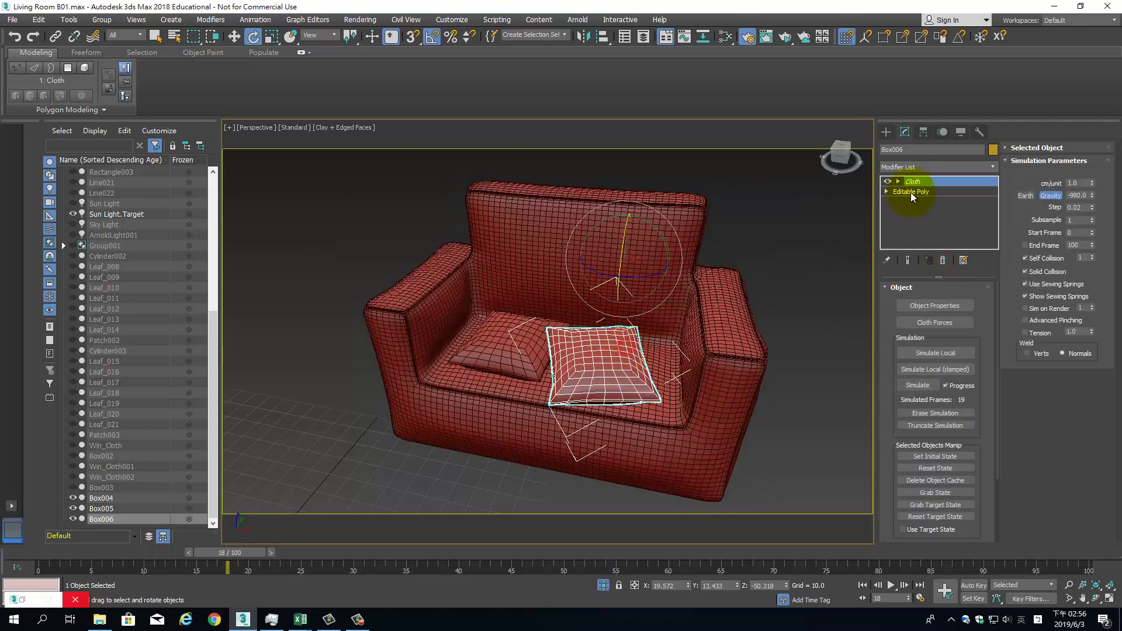
pyautogui.rightClick(591, 369)
pyautogui.click(726, 490)
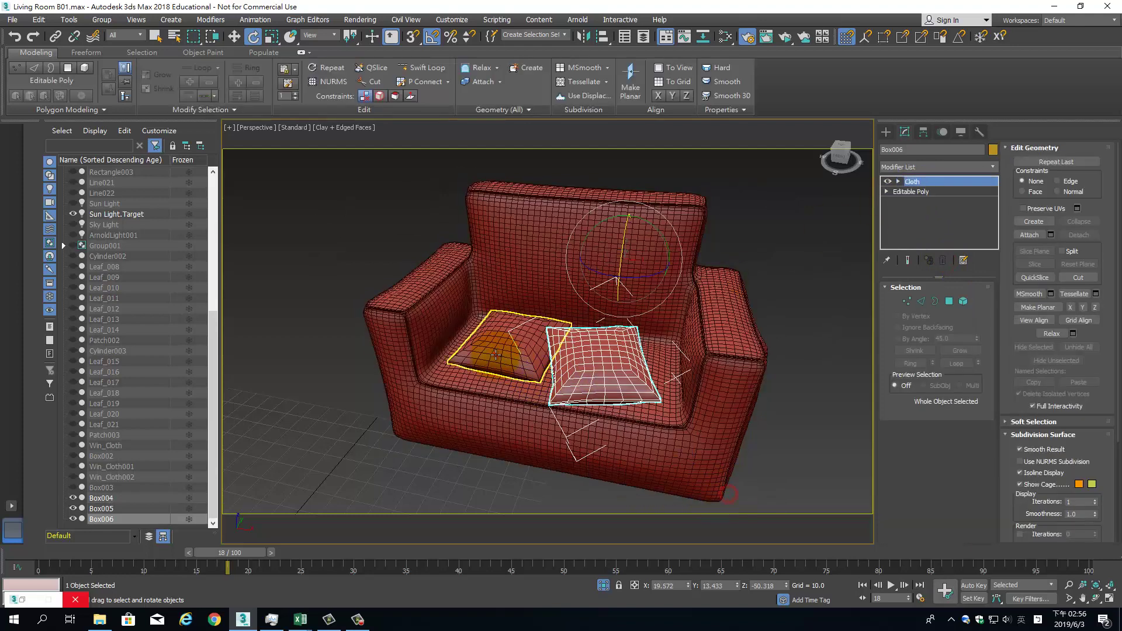
pyautogui.rightClick(502, 351)
pyautogui.click(649, 478)
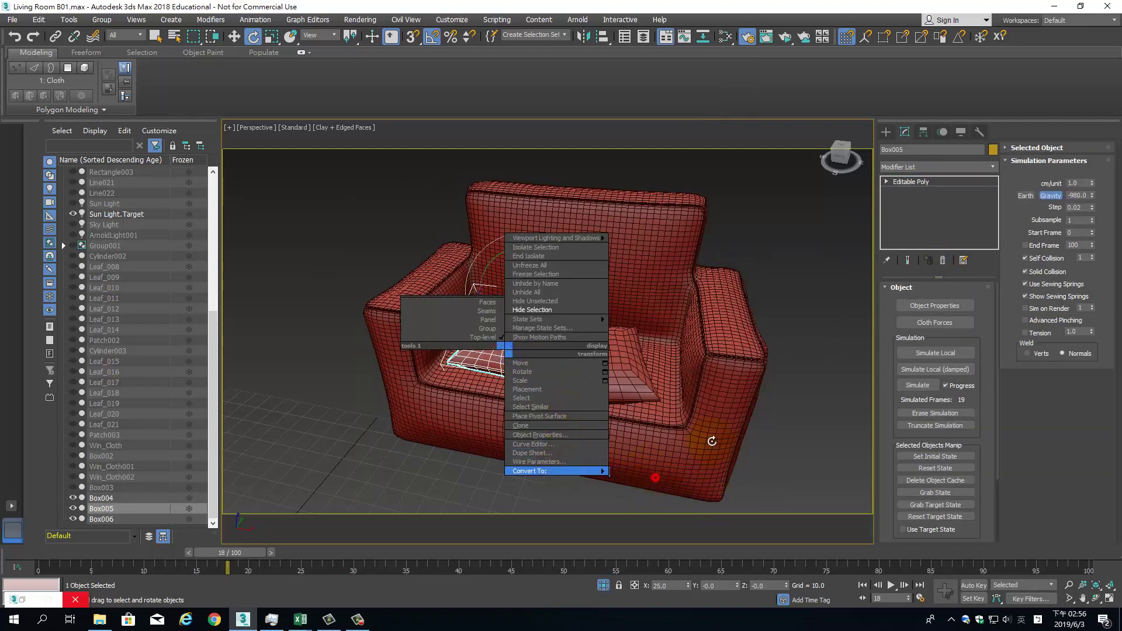
# Add a TurboSmooth modifier to both cushions Box005 and Box006
pyautogui.click(992, 166)
pyautogui.moveTo(991, 198); pyautogui.dragTo(981, 491)
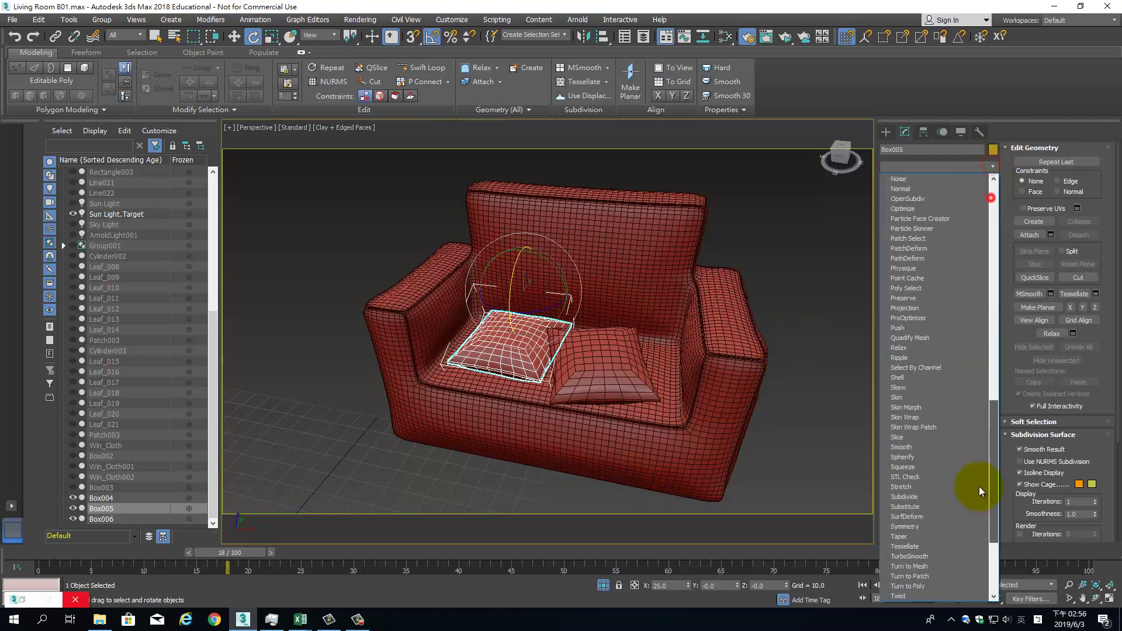
pyautogui.scroll(-5, 952, 415)
pyautogui.click(945, 401)
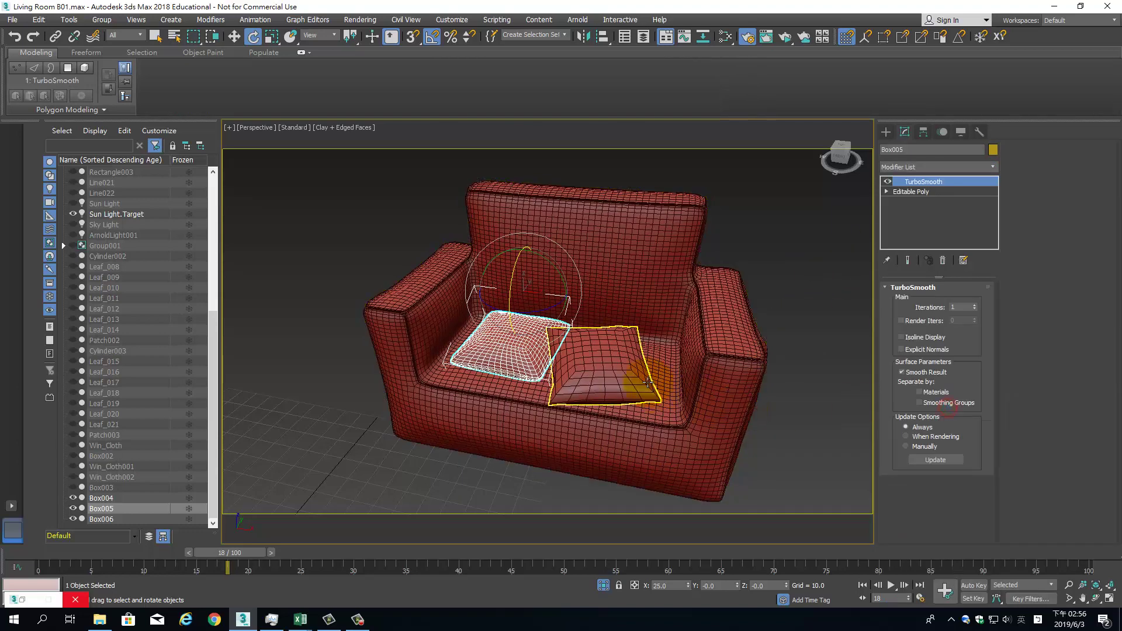
pyautogui.click(648, 381)
pyautogui.click(992, 167)
pyautogui.moveTo(997, 188); pyautogui.dragTo(976, 564)
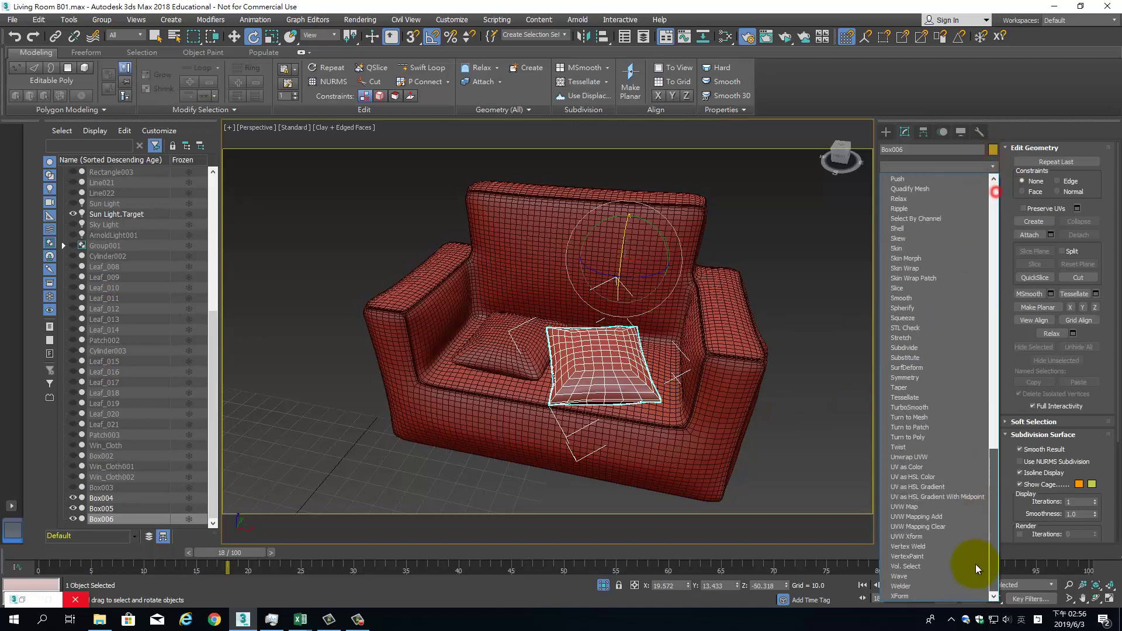
pyautogui.click(945, 403)
pyautogui.click(842, 393)
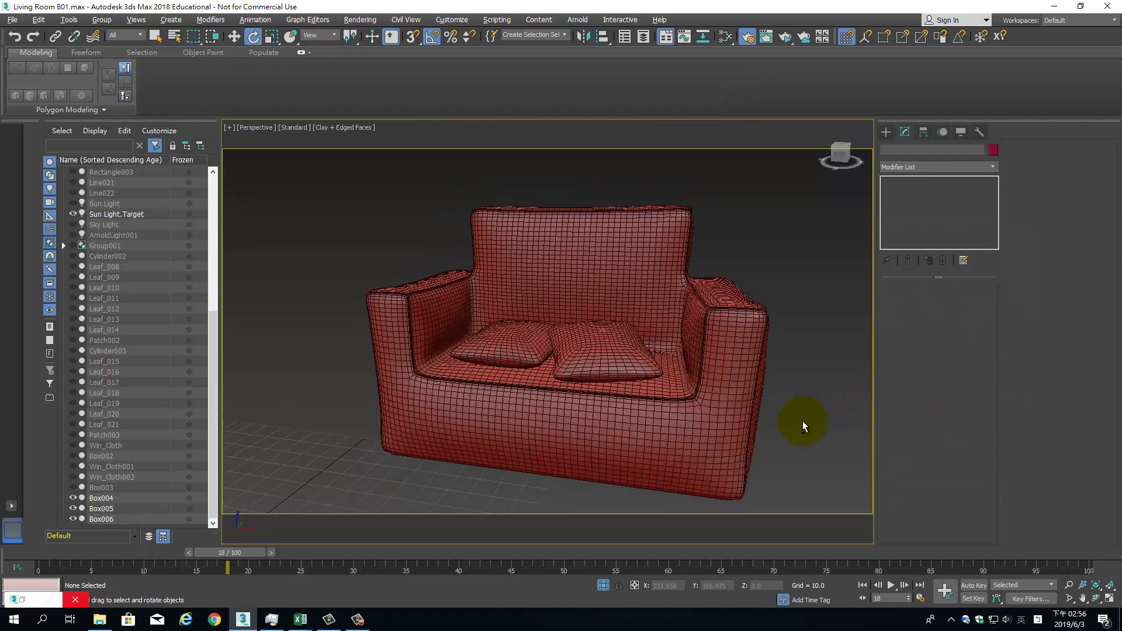
# Hide edged faces, orbit the armchair, restore four viewports and view through PhysCamera001
pyautogui.press('F4')
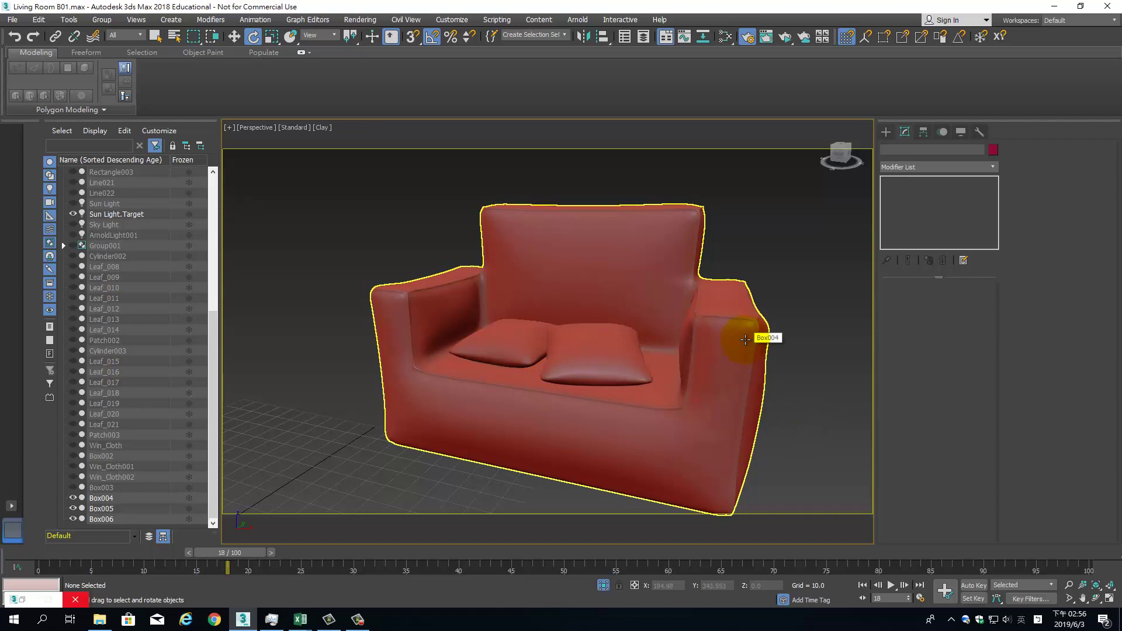
pyautogui.moveTo(741, 340)
pyautogui.keyDown('alt'); pyautogui.mouseDown(button='middle')
pyautogui.moveTo(621, 384)
pyautogui.moveTo(719, 375)
pyautogui.moveTo(673, 374)
pyautogui.mouseUp(button='middle'); pyautogui.keyUp('alt')
pyautogui.hotkey('alt', 'w')
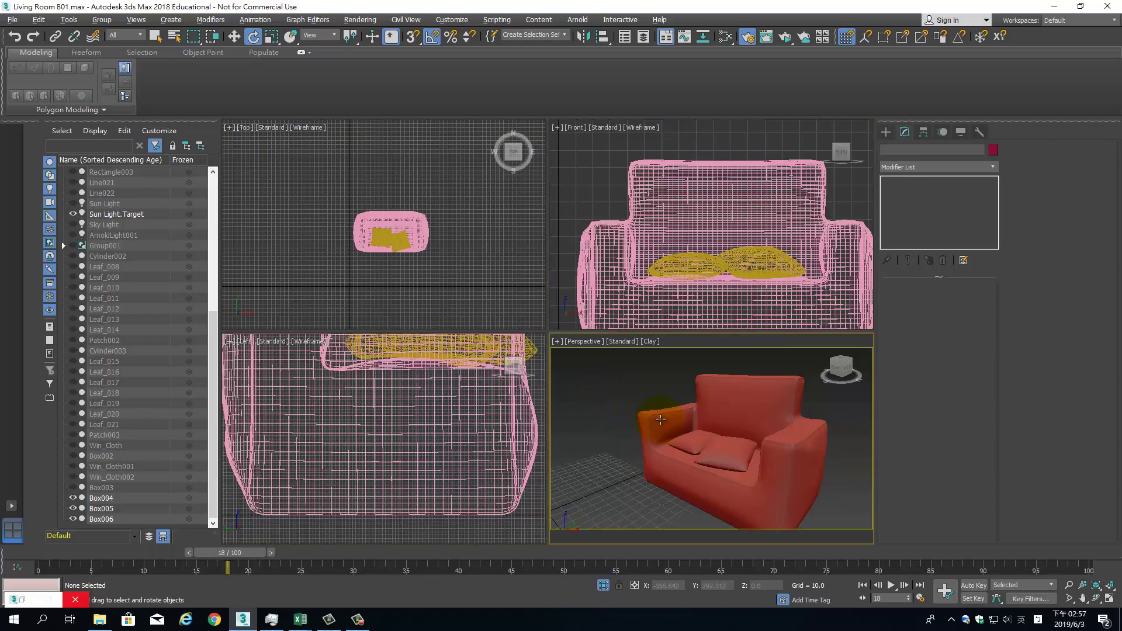
pyautogui.press('c')
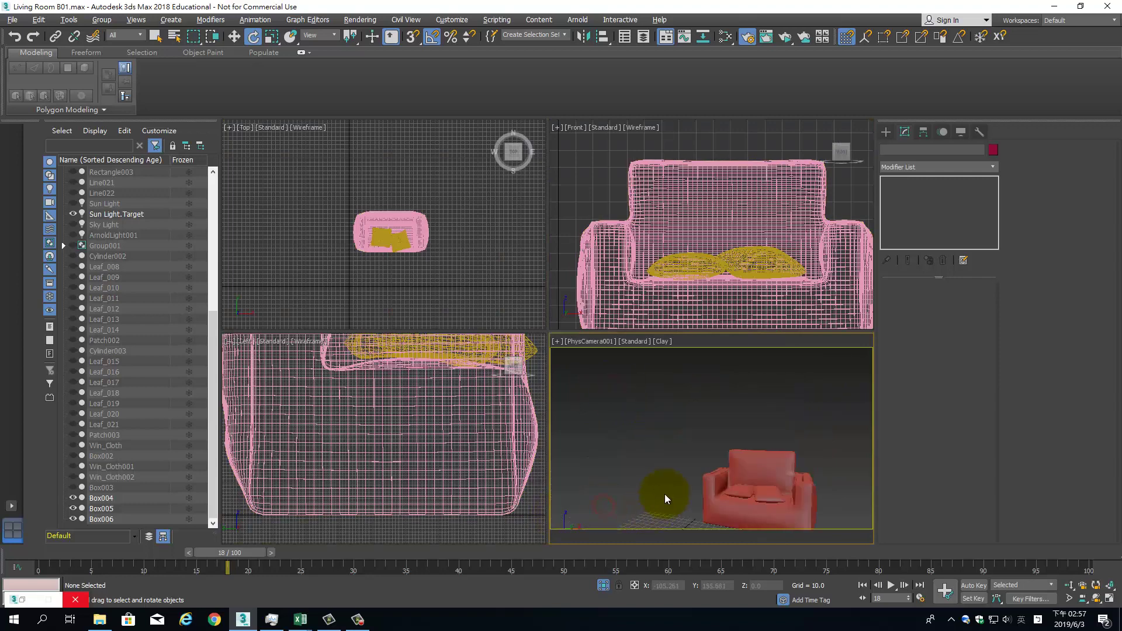
# Move the armchair and cushions into place within the living room
pyautogui.click(603, 585)
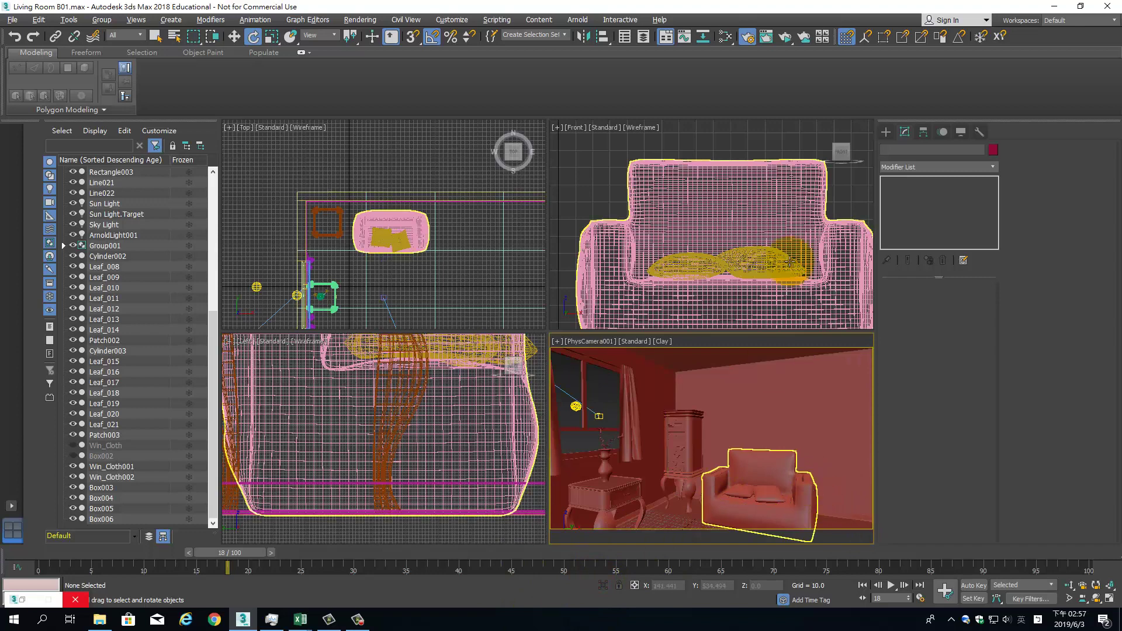
pyautogui.click(650, 238)
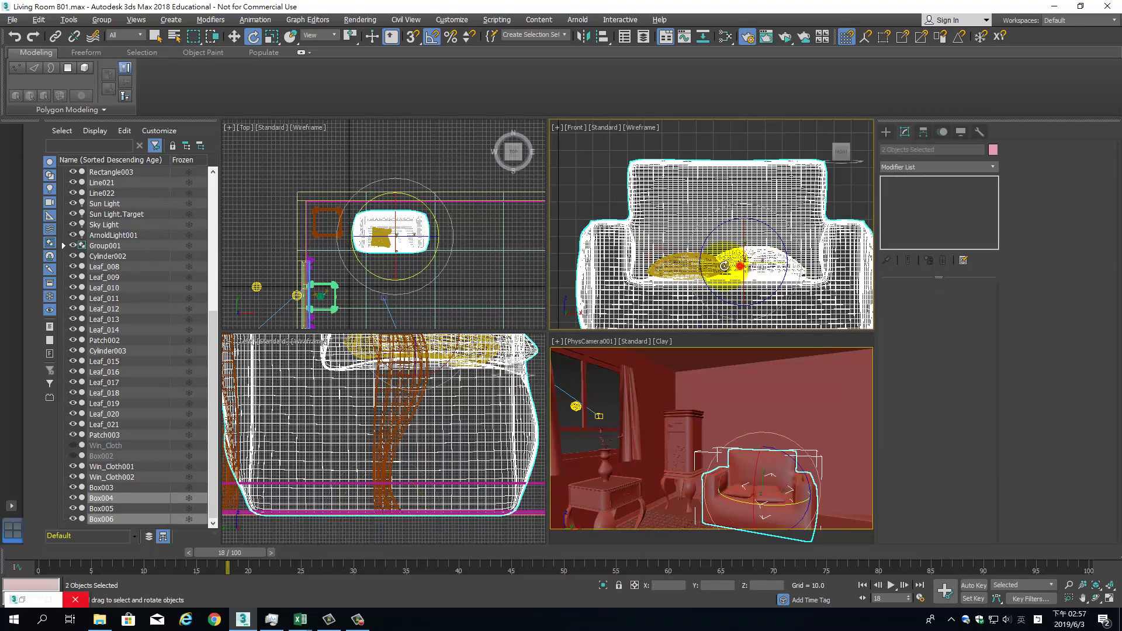
pyautogui.press('w')
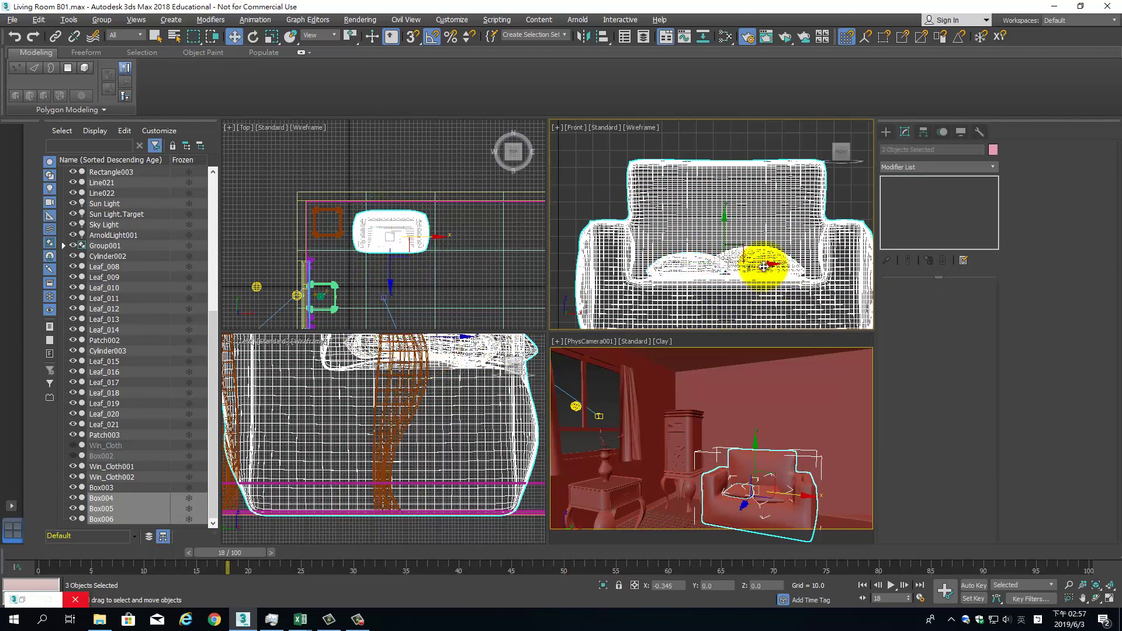
pyautogui.moveTo(765, 266)
pyautogui.mouseDown()
pyautogui.moveTo(791, 266)
pyautogui.moveTo(719, 263)
pyautogui.mouseUp()
pyautogui.moveTo(418, 237); pyautogui.dragTo(417, 218)
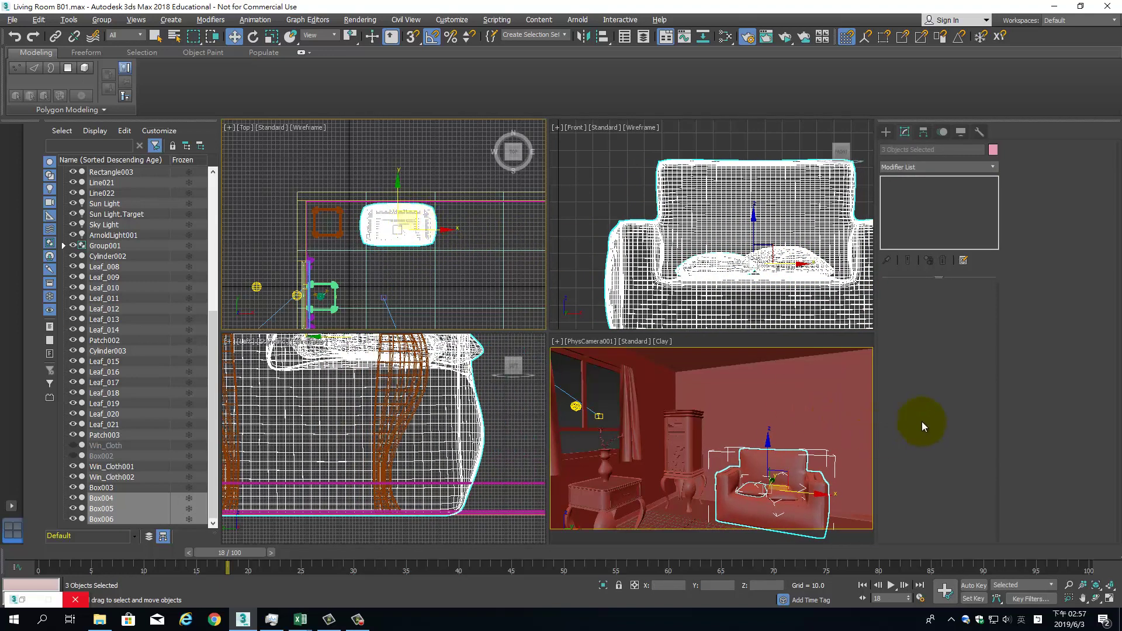
pyautogui.moveTo(426, 286)
pyautogui.mouseDown(button='middle')
pyautogui.moveTo(428, 226)
pyautogui.moveTo(405, 236)
pyautogui.mouseUp(button='middle')
pyautogui.click(935, 407)
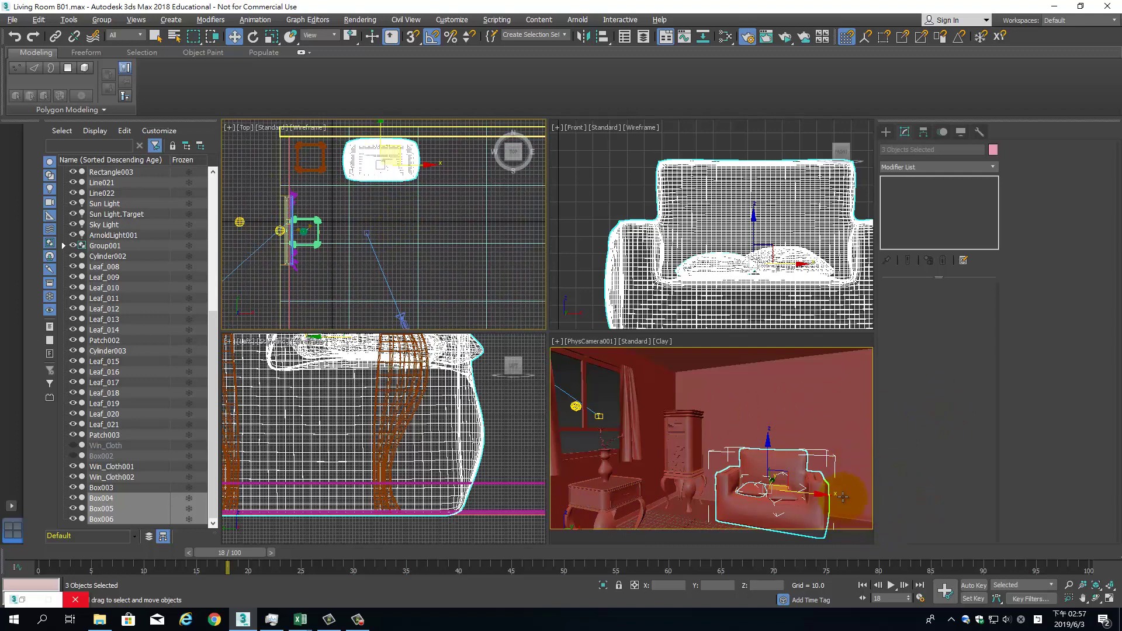
# Select the sofa together with its cushions
pyautogui.click(682, 521)
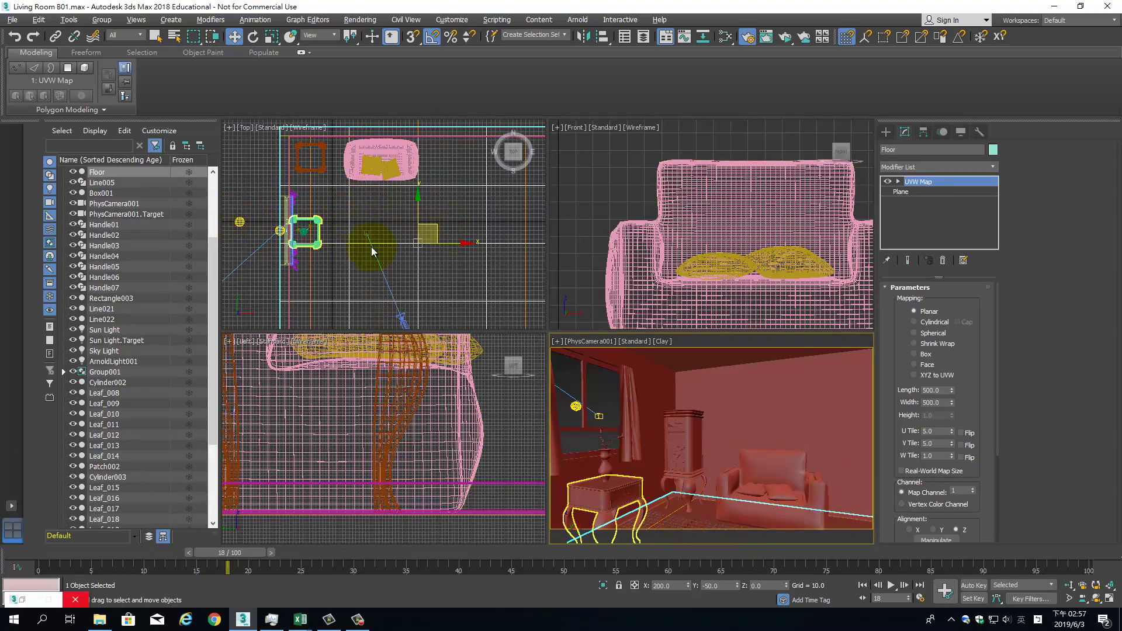
pyautogui.click(255, 185)
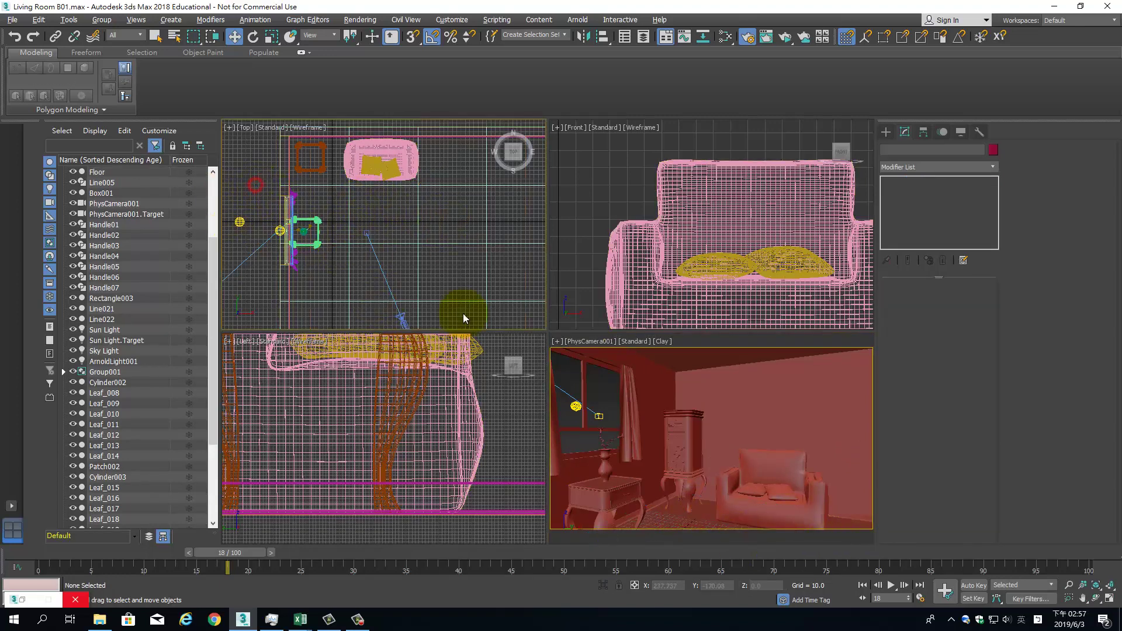
pyautogui.click(806, 390)
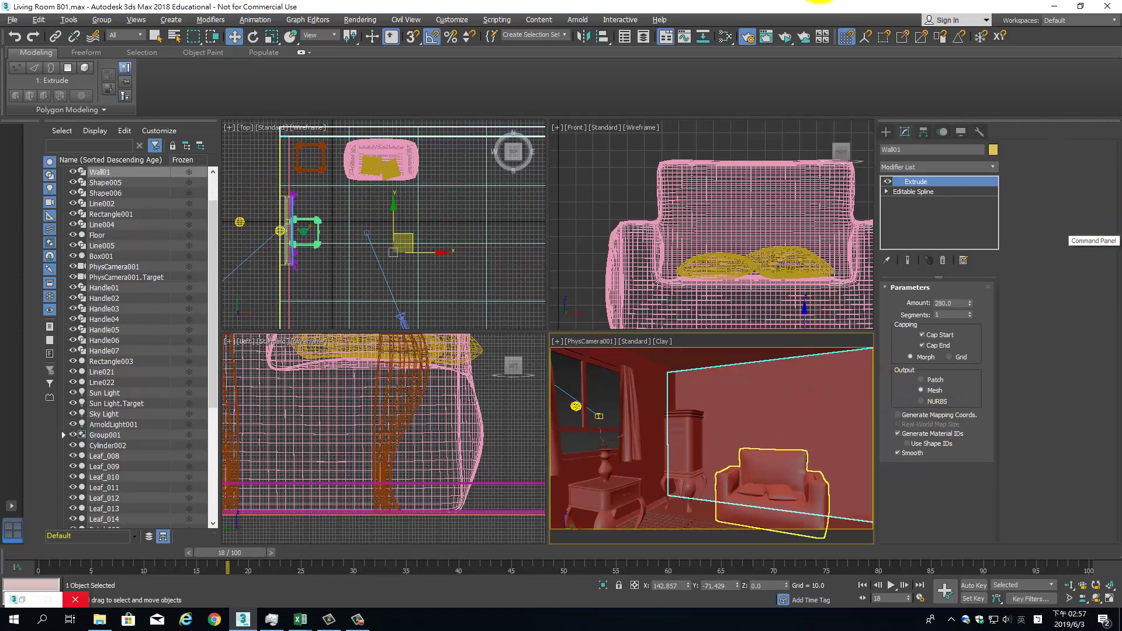
pyautogui.click(783, 254)
pyautogui.keyDown('ctrl'); pyautogui.click(722, 258); pyautogui.keyUp('ctrl')
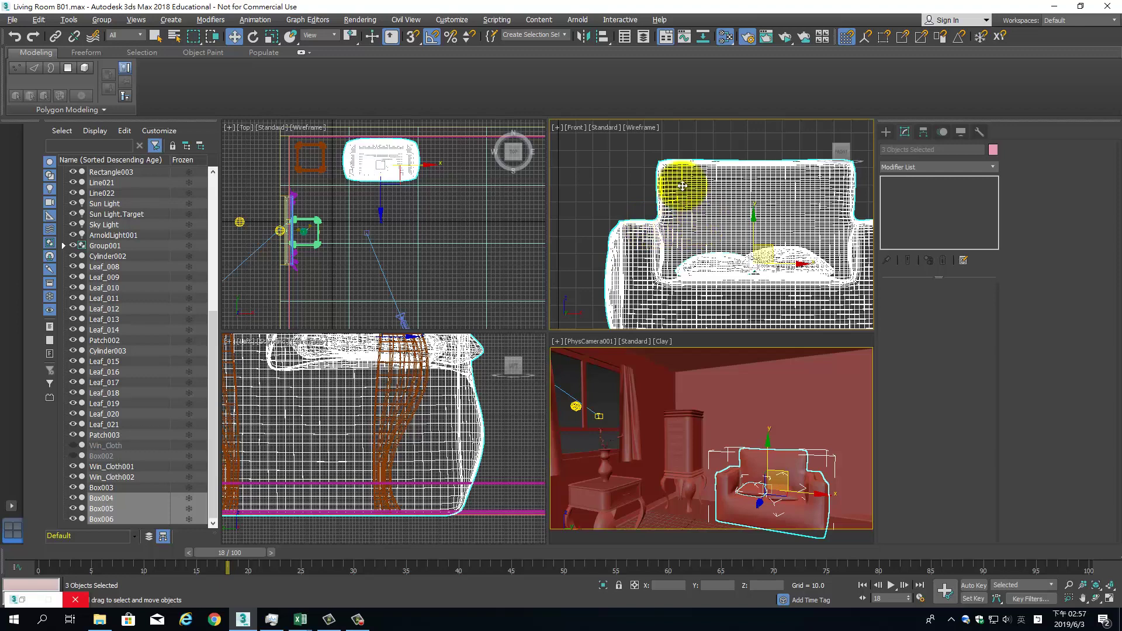
# Add an Arnold Standard Surface material node in the Slate Material Editor
pyautogui.press('m')
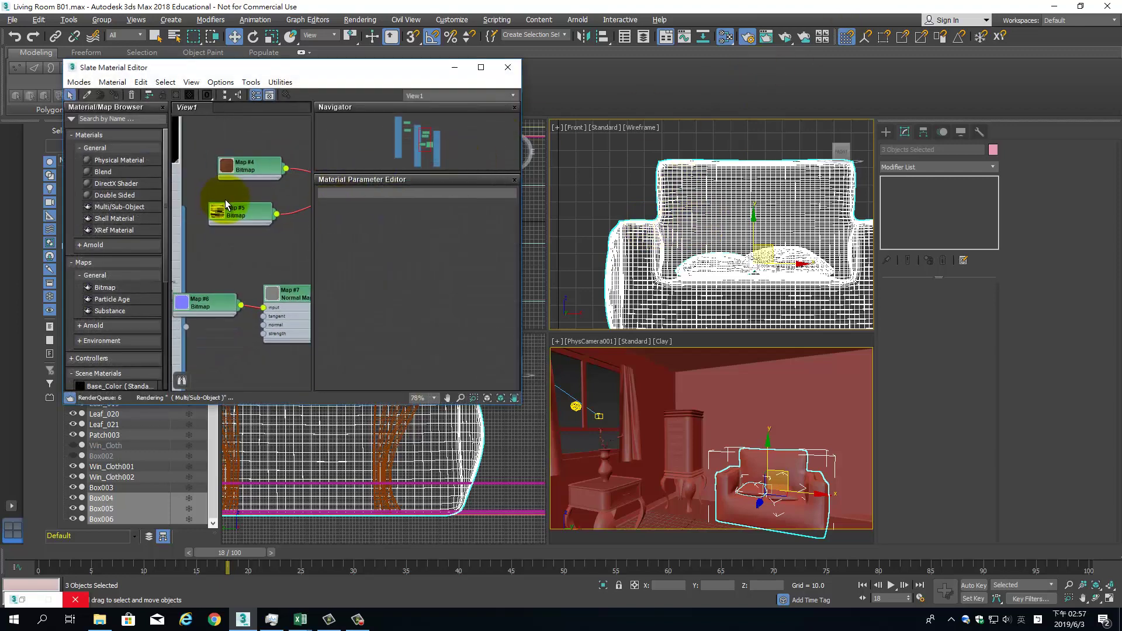
pyautogui.scroll(-3, 225, 198)
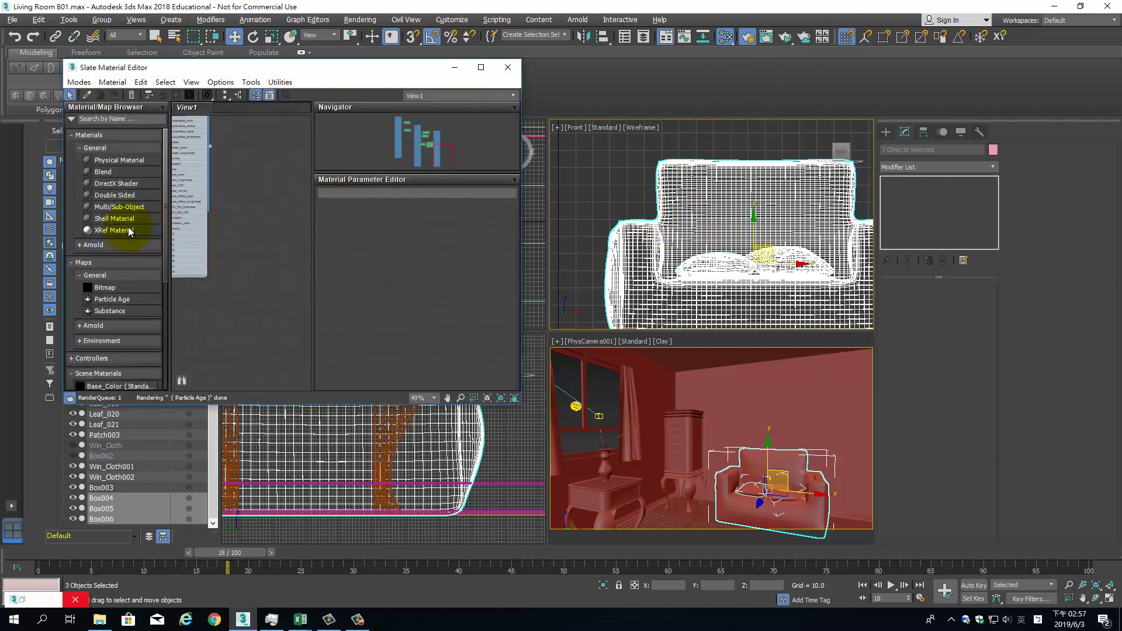
pyautogui.click(93, 325)
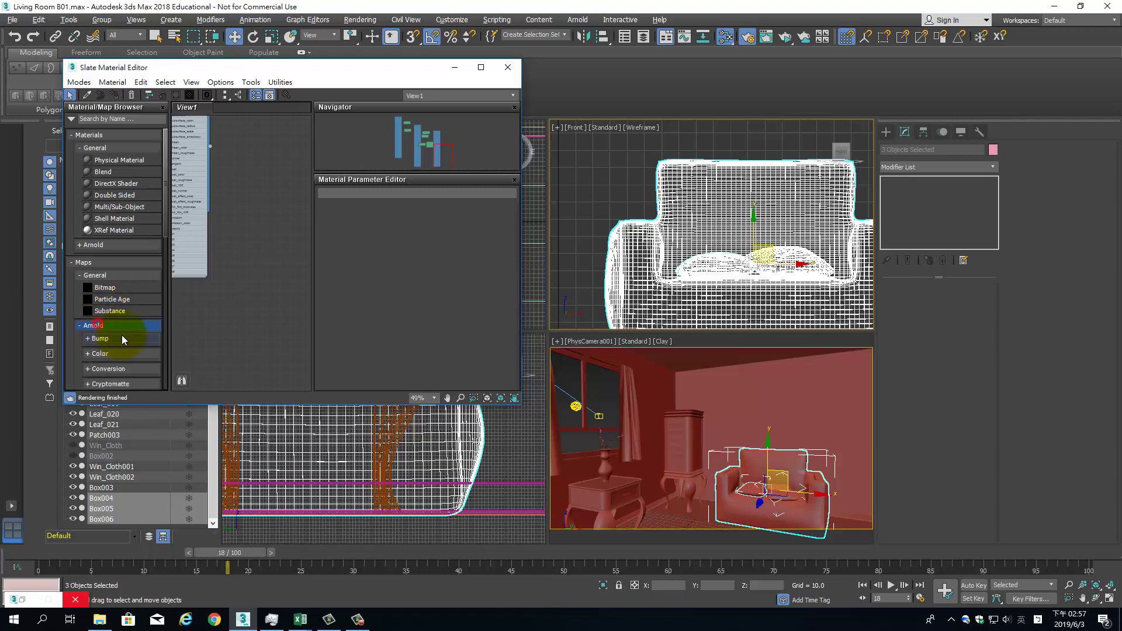
pyautogui.scroll(-5, 126, 383)
pyautogui.click(103, 159)
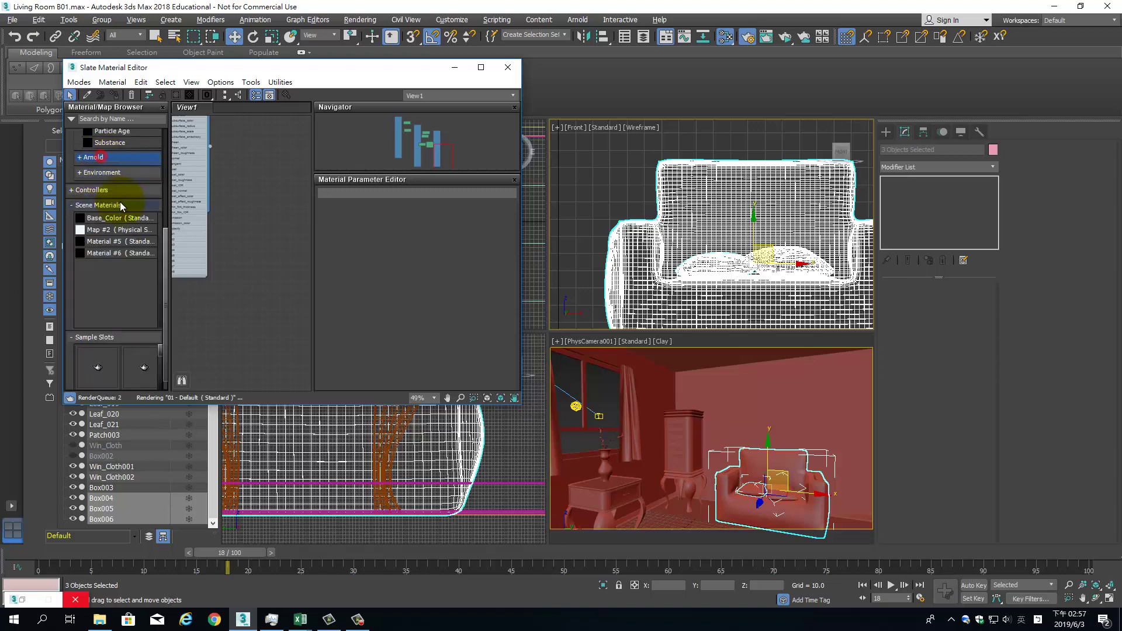
pyautogui.scroll(5, 121, 202)
pyautogui.click(86, 246)
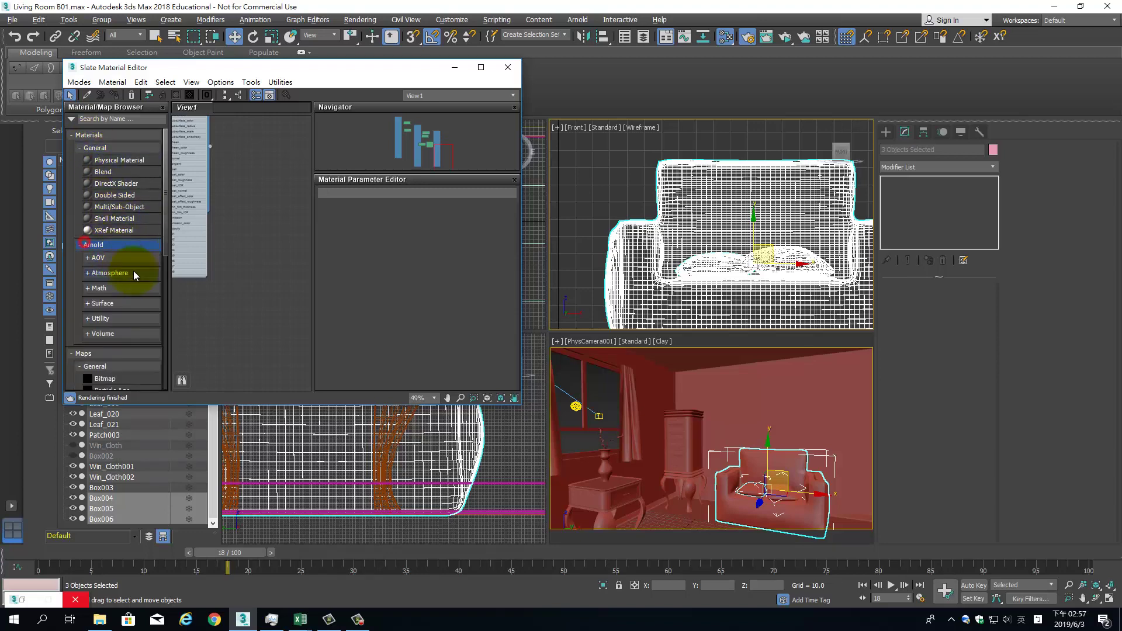
pyautogui.click(93, 304)
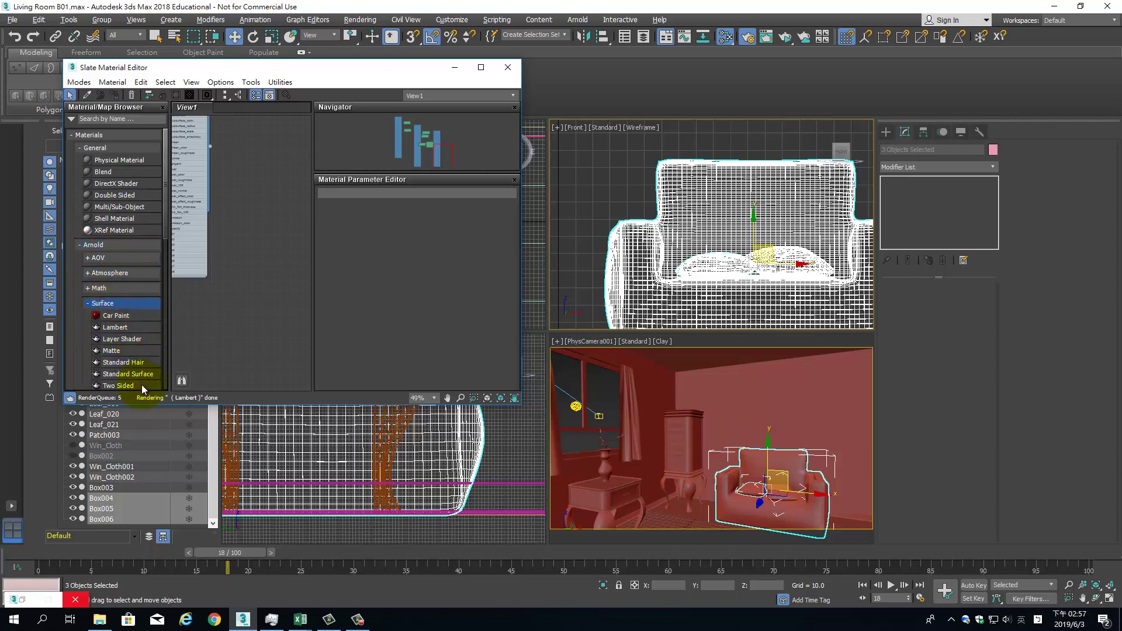
pyautogui.moveTo(289, 259); pyautogui.dragTo(256, 282)
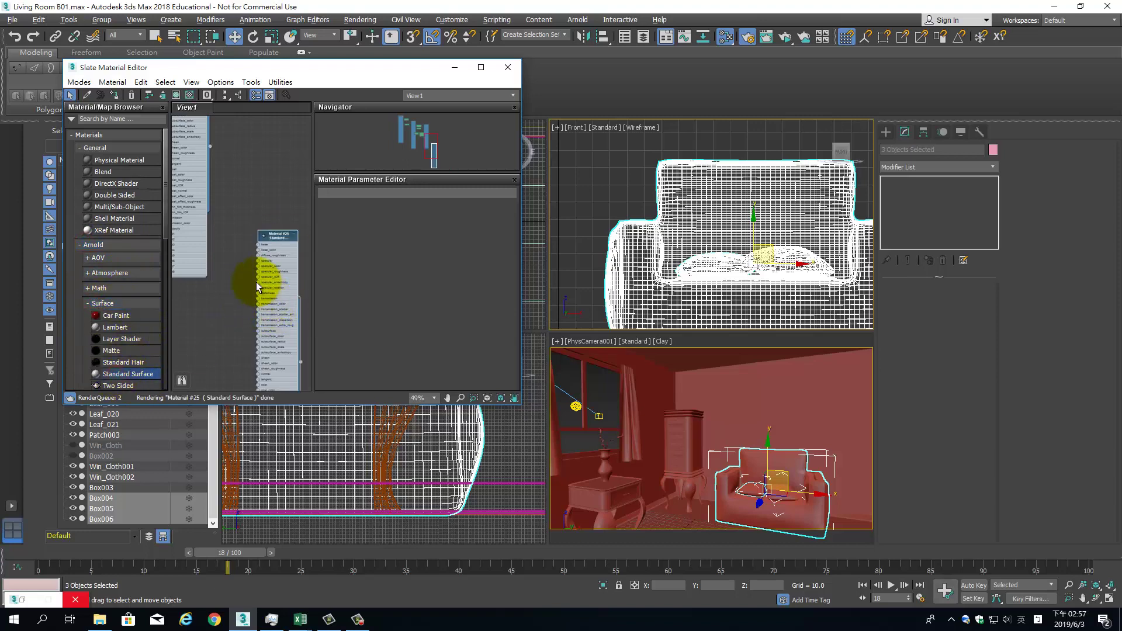
# Set the Standard Surface material's base colour to near black
pyautogui.doubleClick(283, 239)
pyautogui.scroll(2, 245, 222)
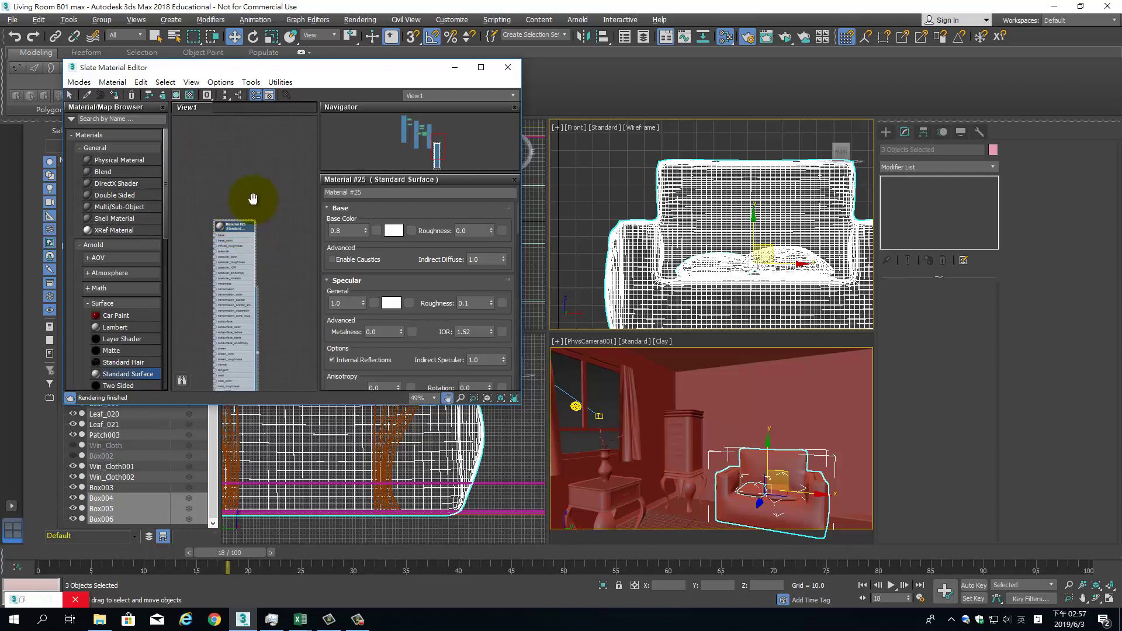
pyautogui.click(396, 239)
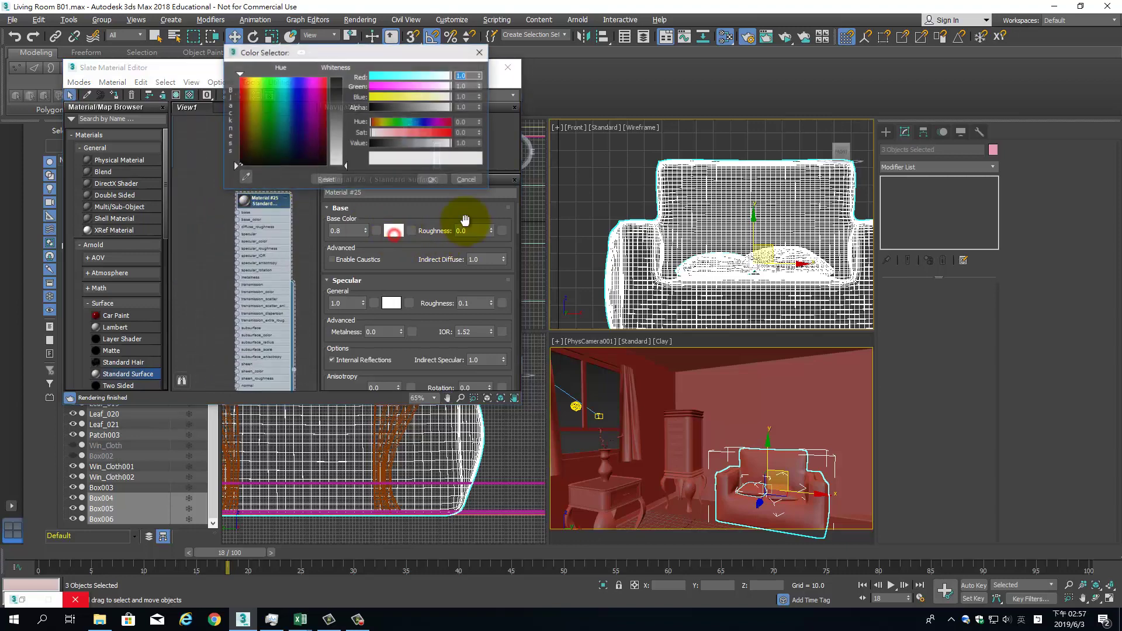
pyautogui.moveTo(338, 117); pyautogui.dragTo(343, 86)
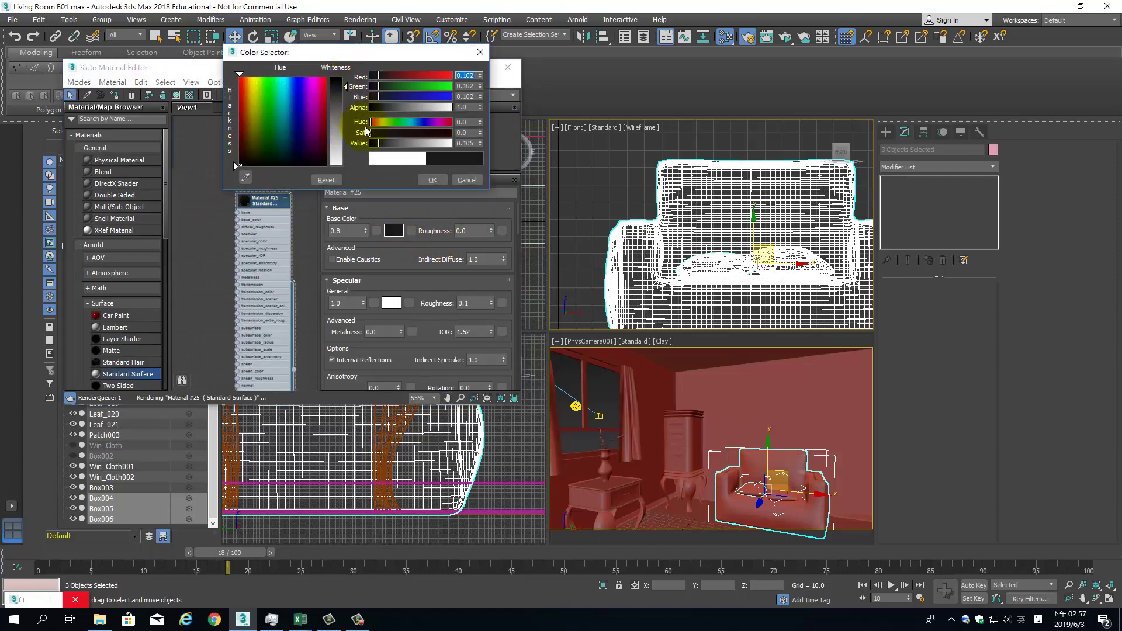
pyautogui.click(433, 179)
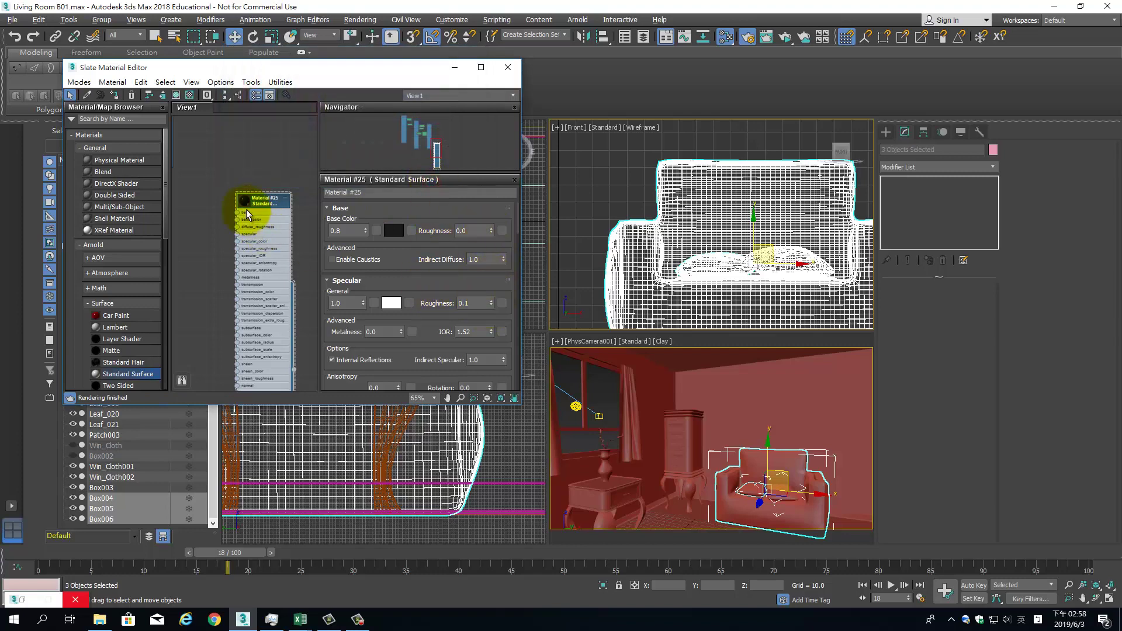
# Frame the Material #25 node and assign it to the sofa and cushions
pyautogui.scroll(3, 245, 222)
pyautogui.scroll(3, 244, 227)
pyautogui.scroll(2, 244, 227)
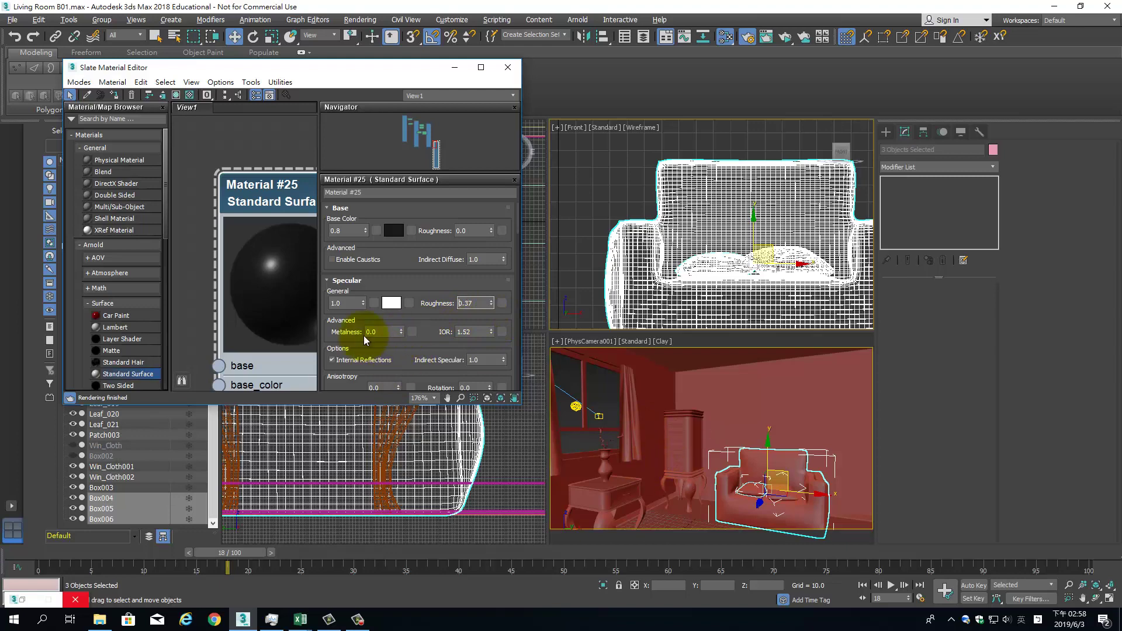
pyautogui.scroll(-5, 270, 261)
pyautogui.scroll(-5, 281, 220)
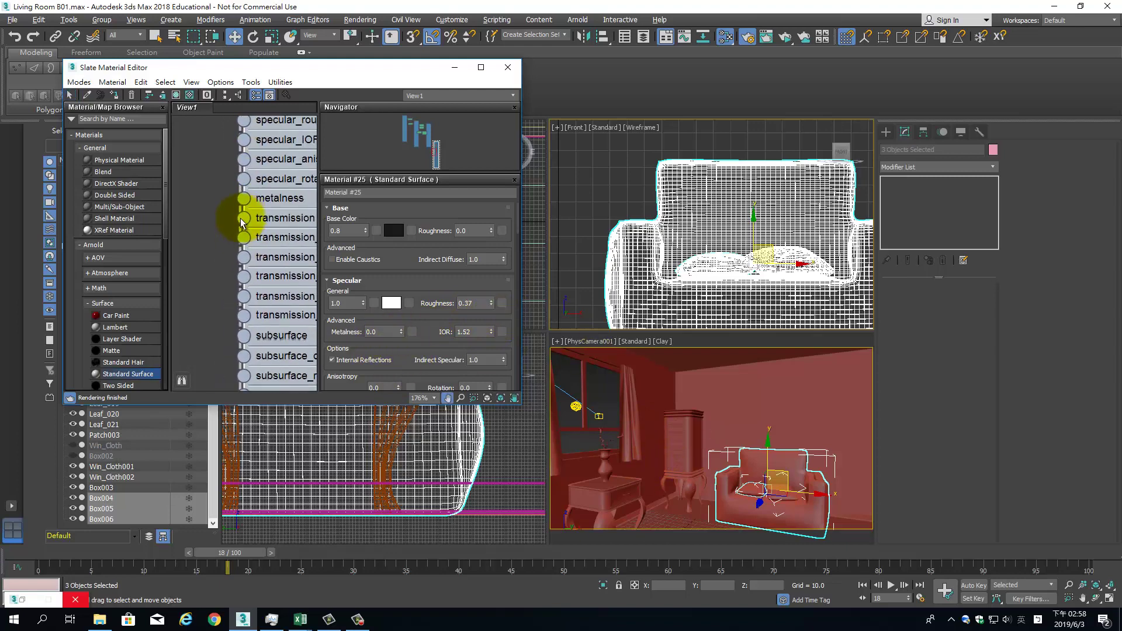
pyautogui.scroll(-5, 245, 220)
pyautogui.scroll(-5, 275, 226)
pyautogui.scroll(-3, 251, 257)
pyautogui.scroll(-3, 263, 295)
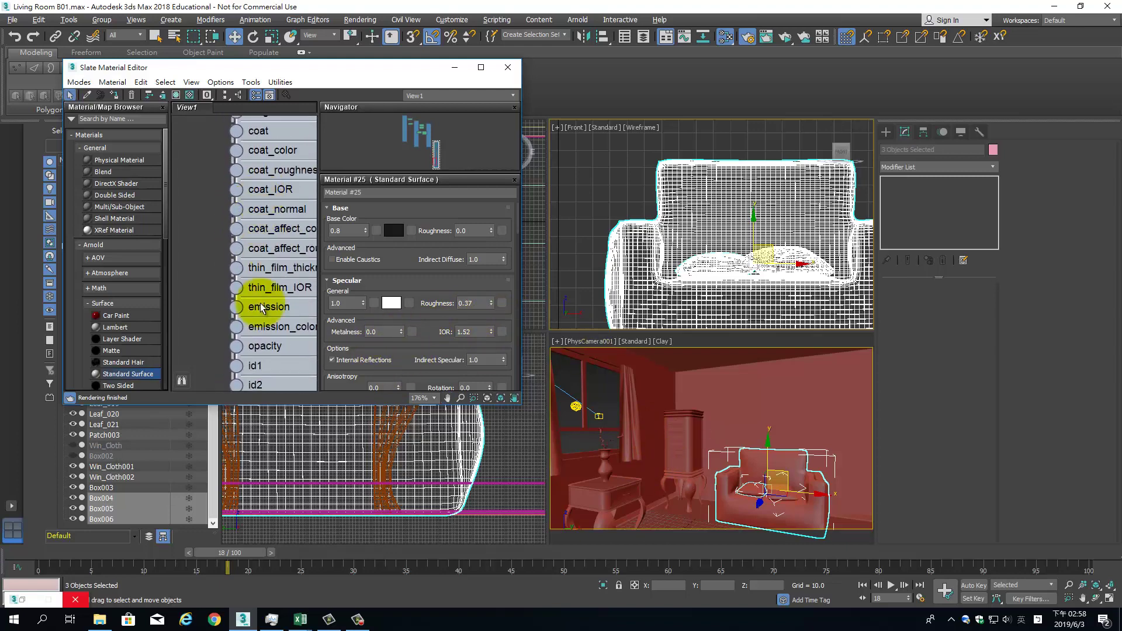
pyautogui.scroll(-2, 275, 281)
pyautogui.scroll(5, 280, 280)
pyautogui.scroll(-3, 251, 288)
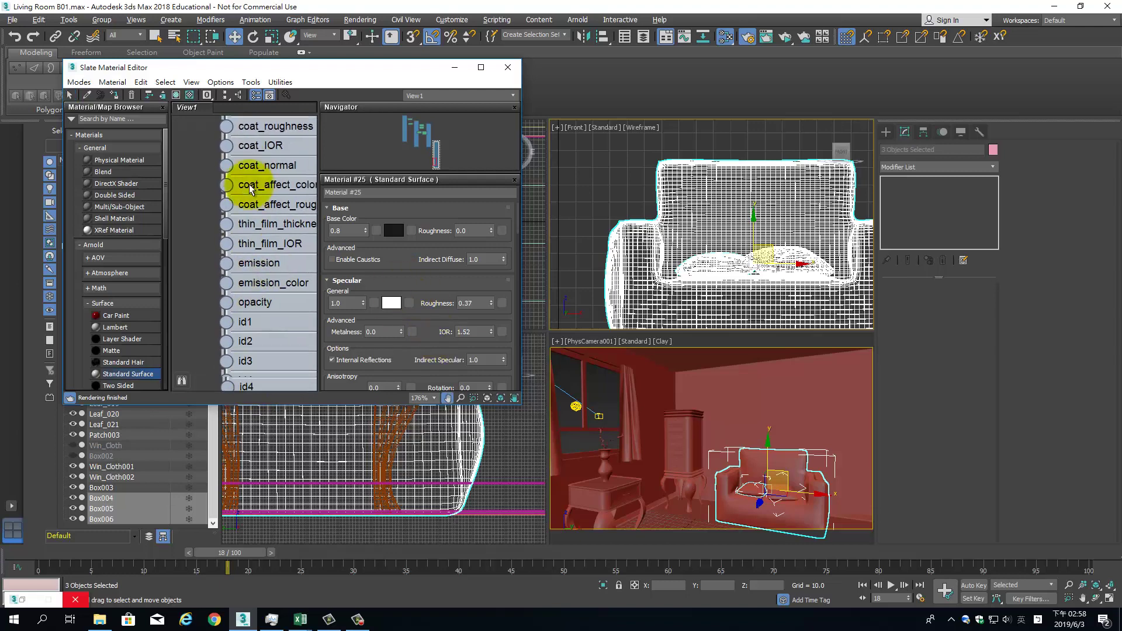
pyautogui.scroll(-3, 246, 183)
pyautogui.moveTo(253, 276); pyautogui.dragTo(240, 276, button='middle')
pyautogui.scroll(3, 251, 263)
pyautogui.scroll(3, 263, 251)
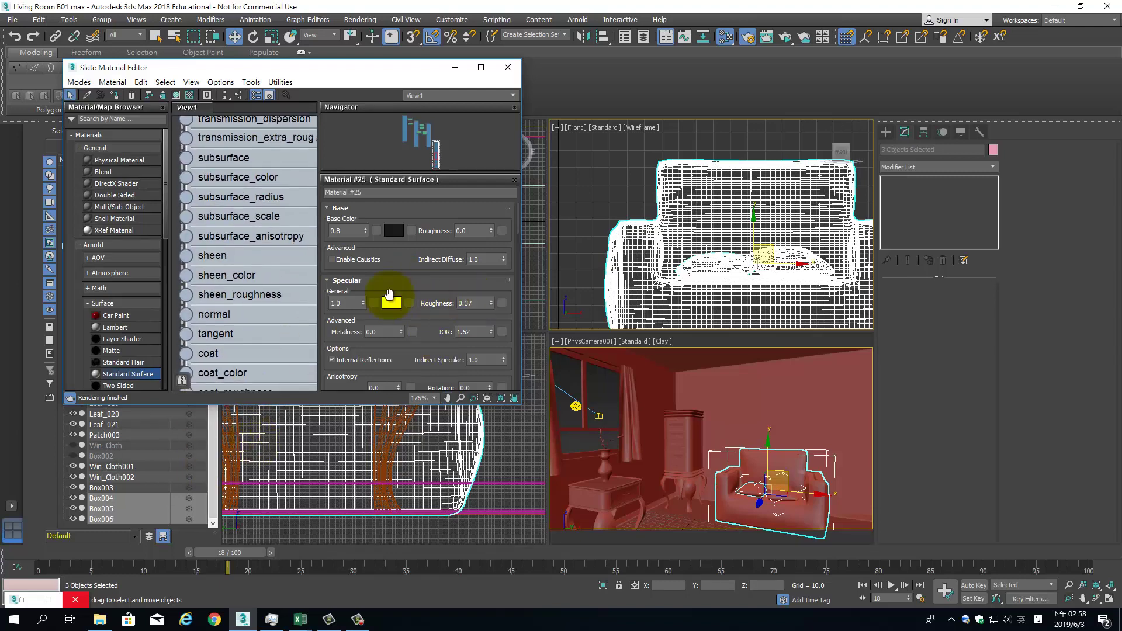
pyautogui.moveTo(301, 243); pyautogui.dragTo(238, 448, button='middle')
pyautogui.scroll(-4, 259, 355)
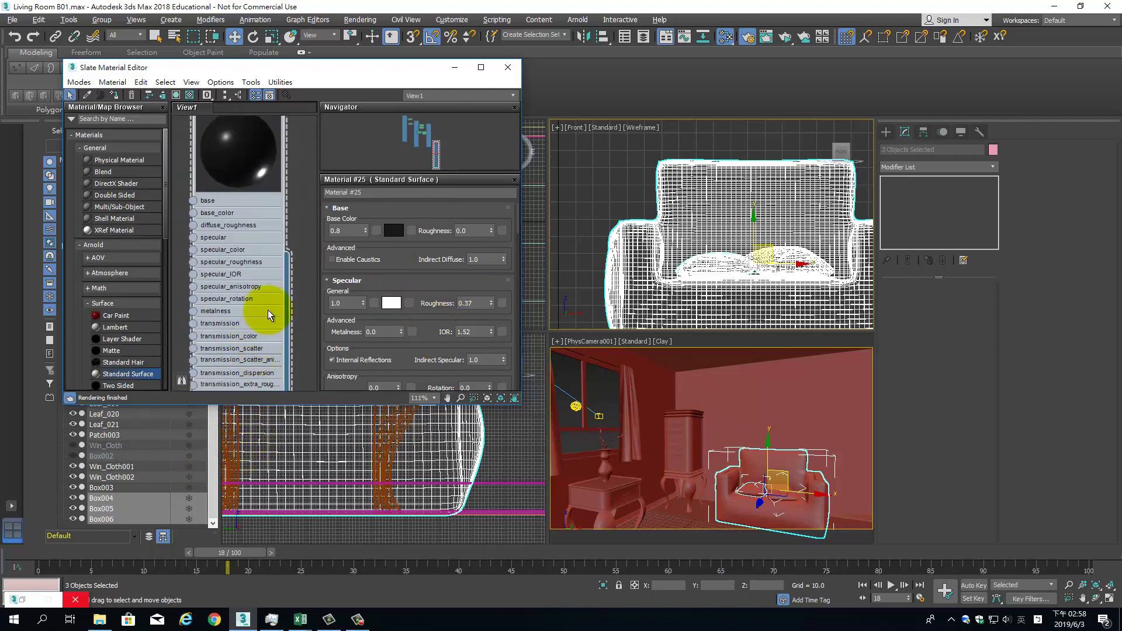
pyautogui.moveTo(265, 308); pyautogui.dragTo(271, 380, button='middle')
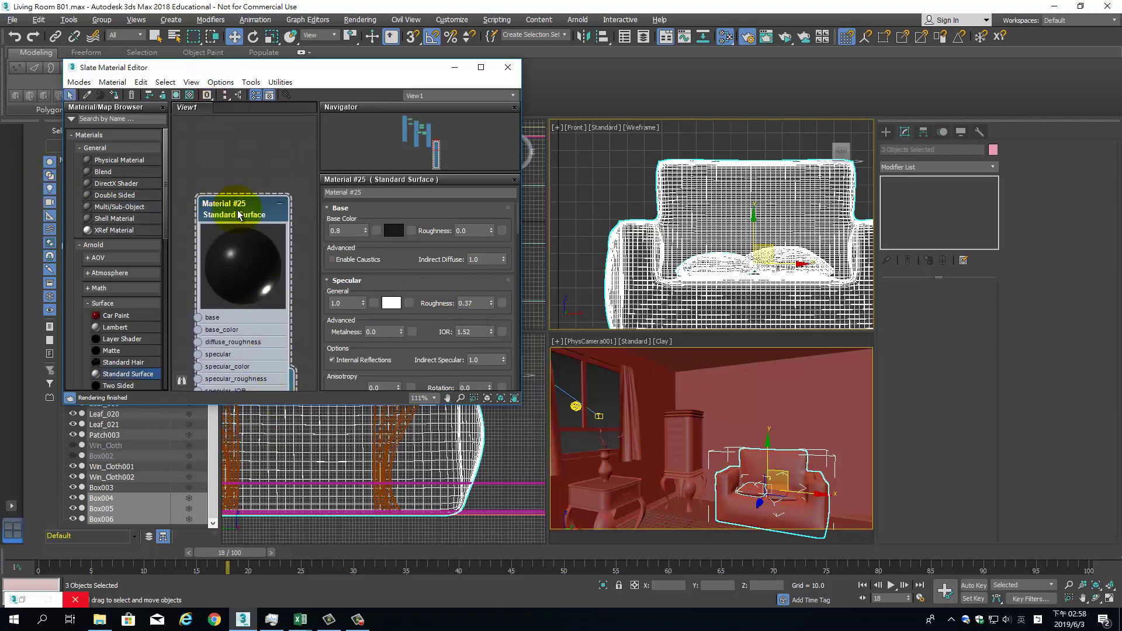
pyautogui.click(113, 95)
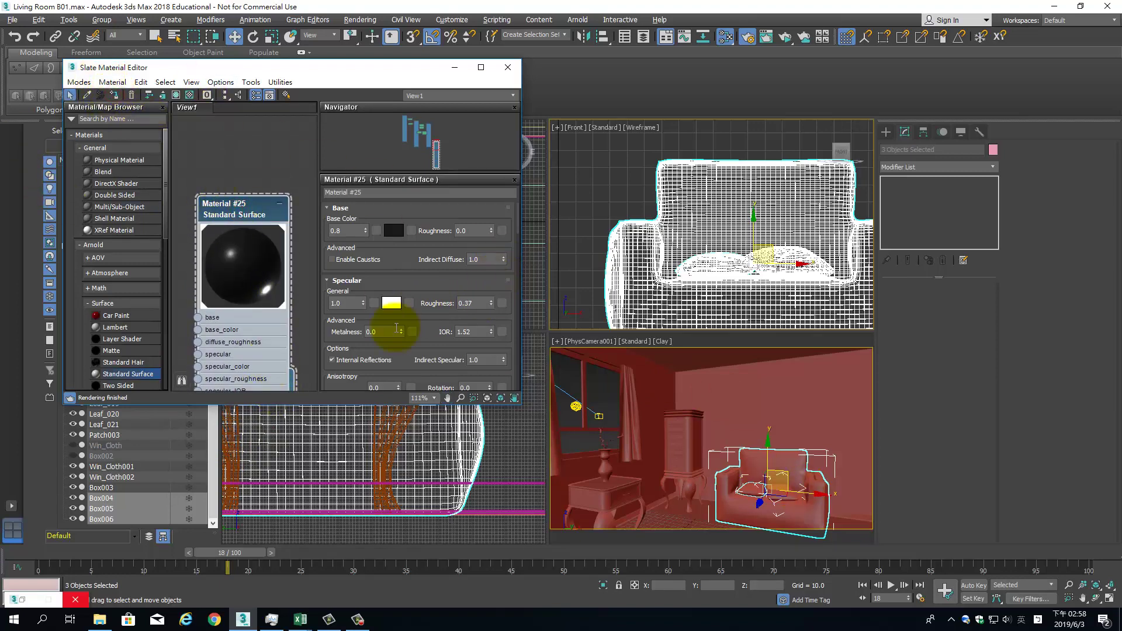
# Set specular weight to 0.75 and specular roughness to 0.3, then deselect
pyautogui.doubleClick(373, 335)
pyautogui.click(381, 305)
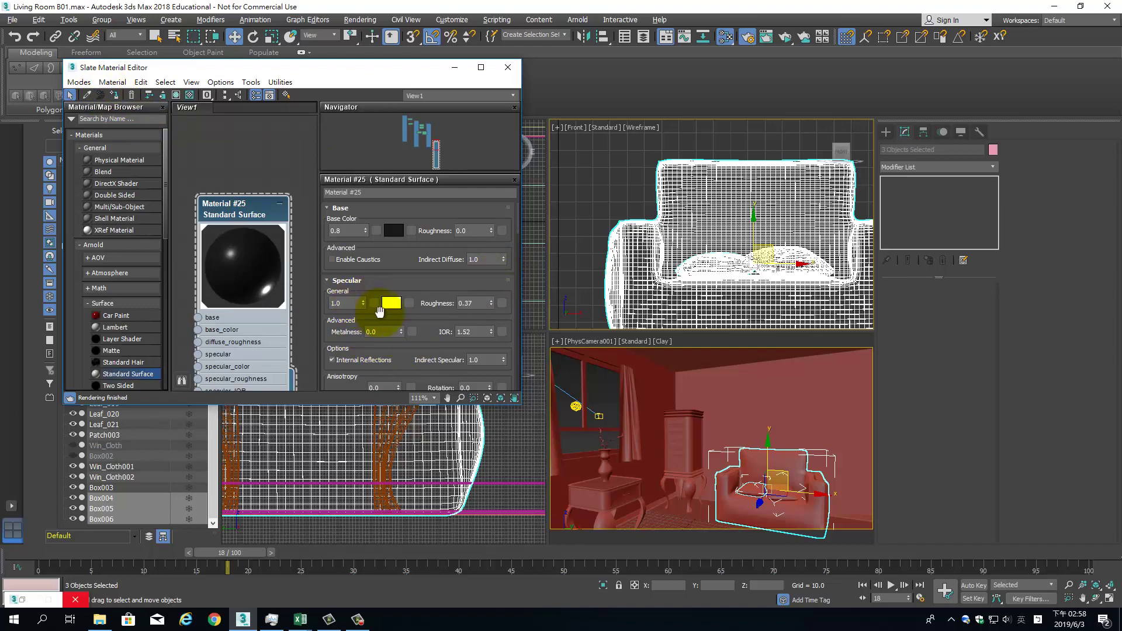
pyautogui.moveTo(363, 304); pyautogui.dragTo(361, 316)
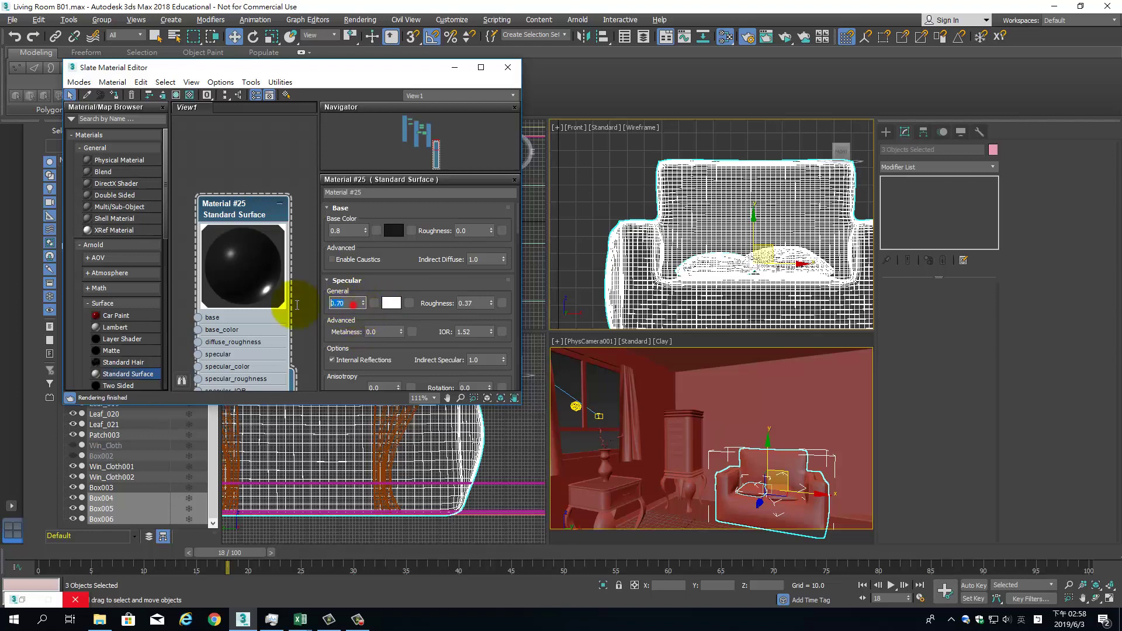
pyautogui.doubleClick(345, 303)
pyautogui.write('0.75')
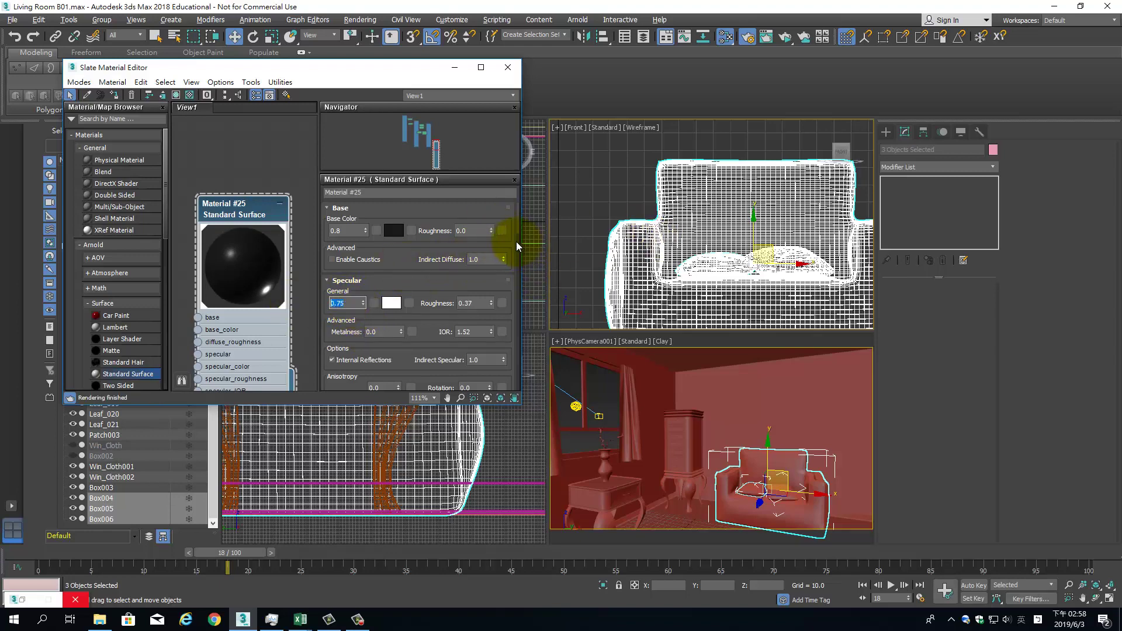
pyautogui.doubleClick(478, 304)
pyautogui.write('0.45')
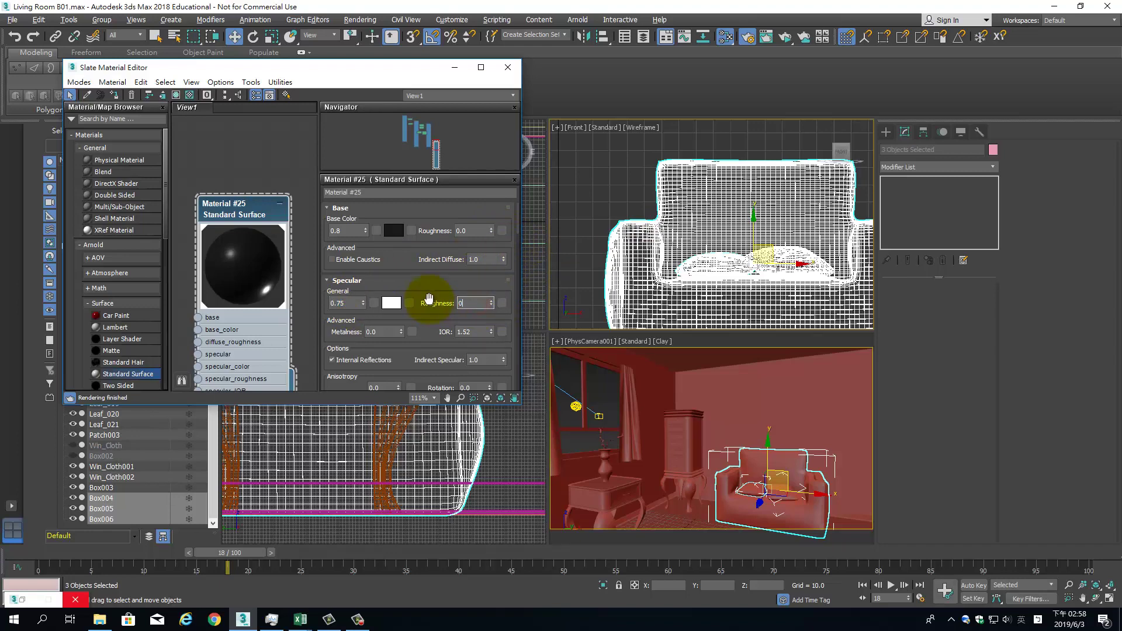
pyautogui.doubleClick(472, 303)
pyautogui.write('0.3')
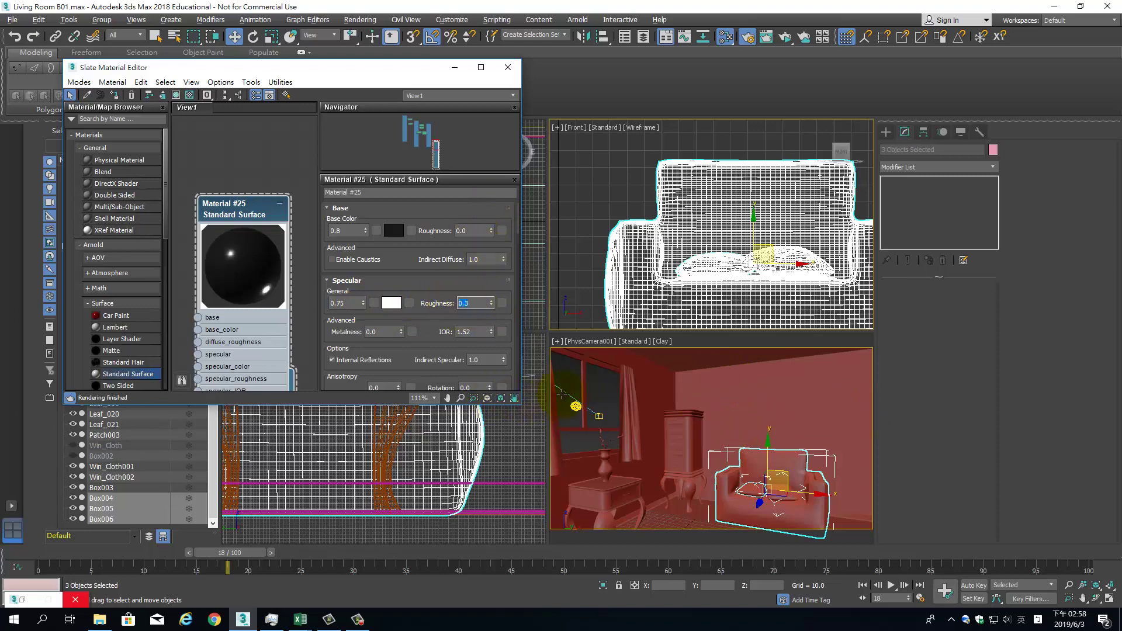
pyautogui.click(599, 387)
# Render the PhysCamera001 view with Shift+Q in the Rendered Frame Window
pyautogui.hotkey('shift', 'q')
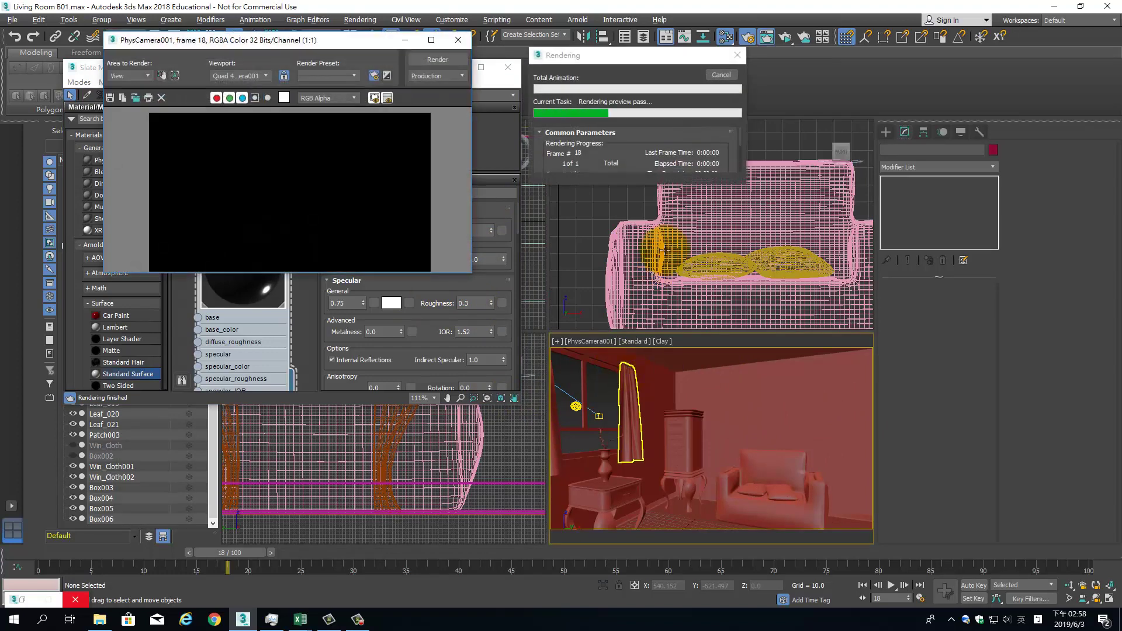